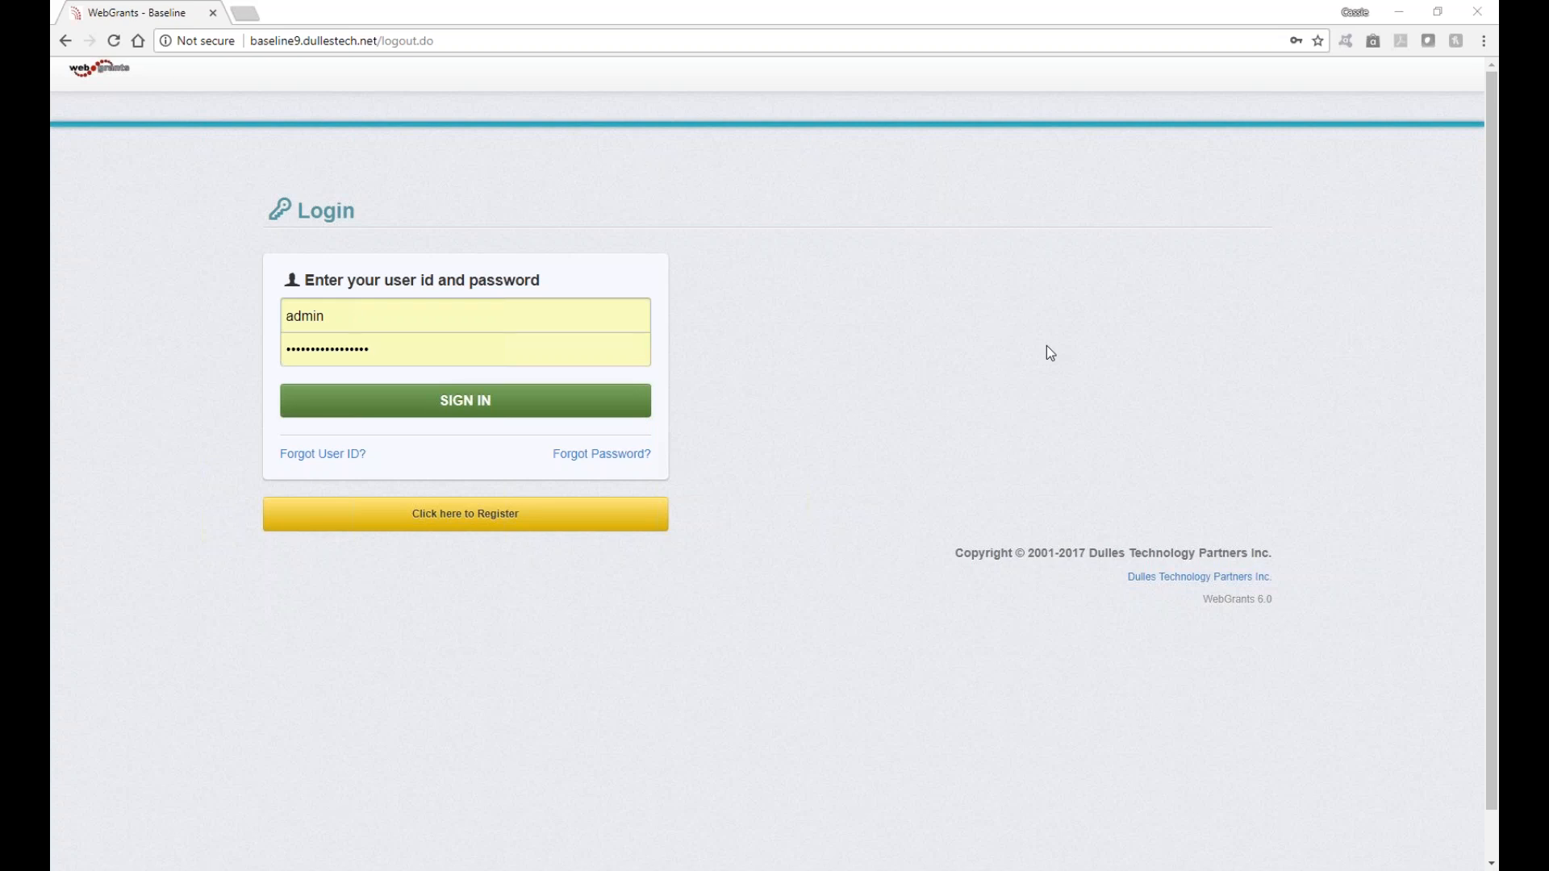
# Step: Sign in, open Funding Opportunities, start a new opportunity, then return to the list
pyautogui.click(510, 399)
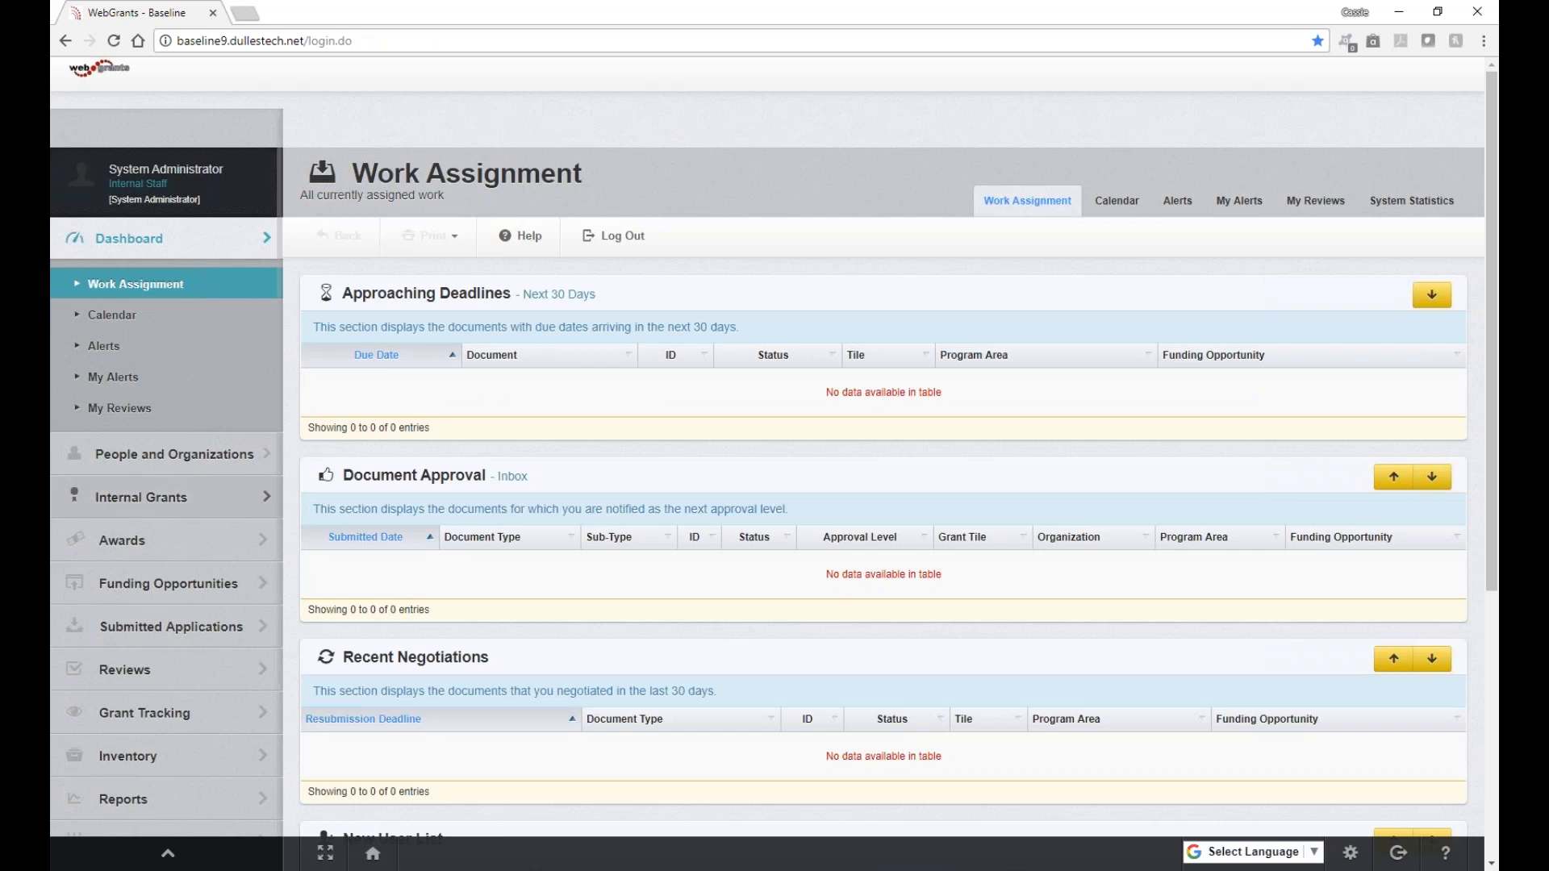
pyautogui.click(123, 586)
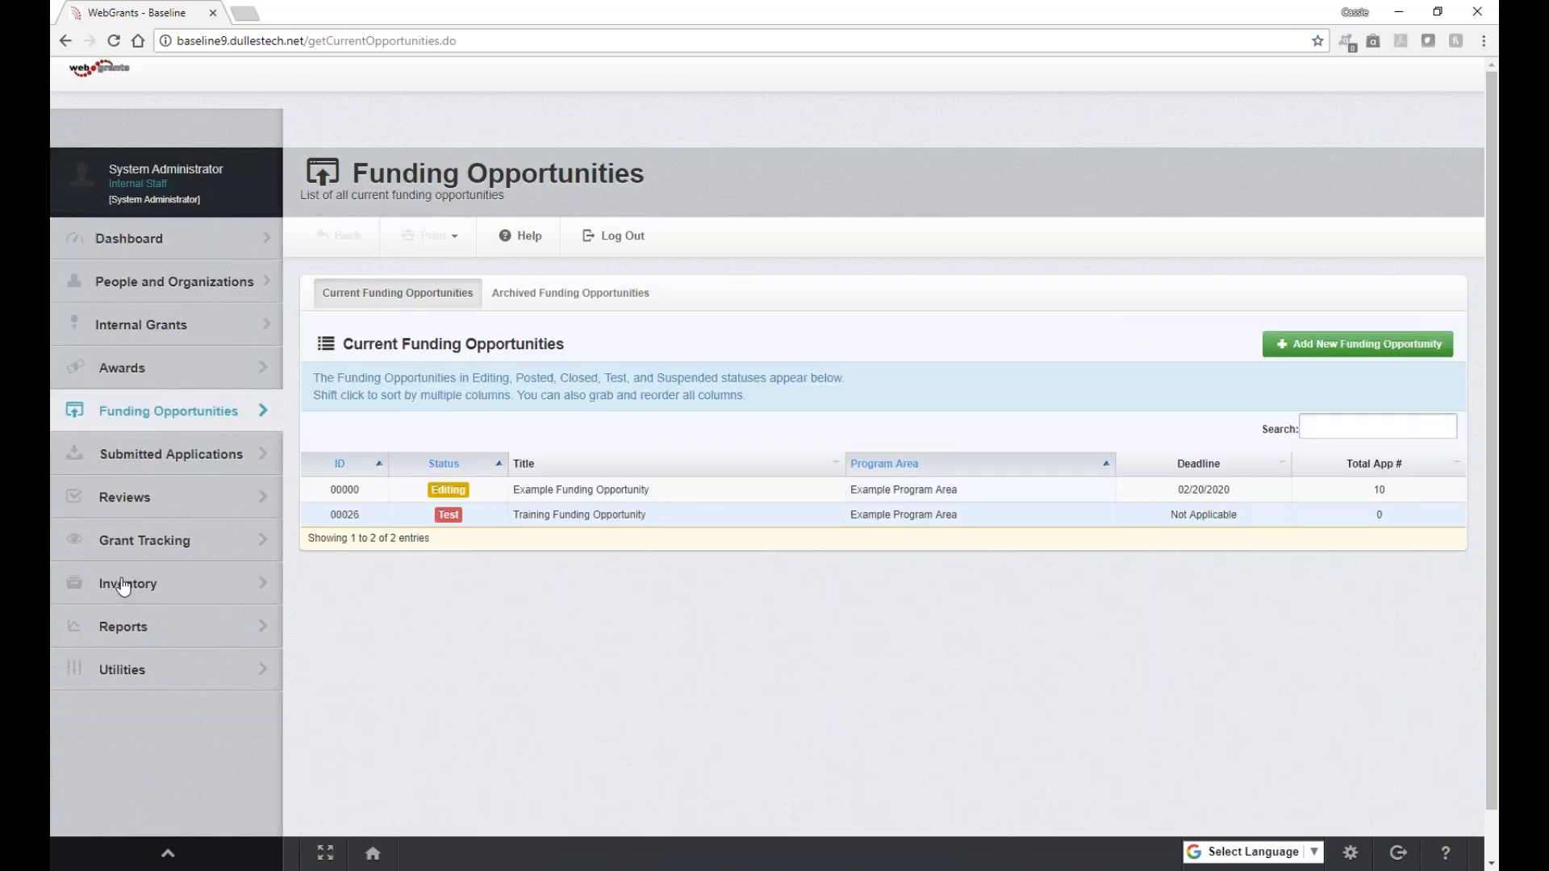
pyautogui.click(1327, 356)
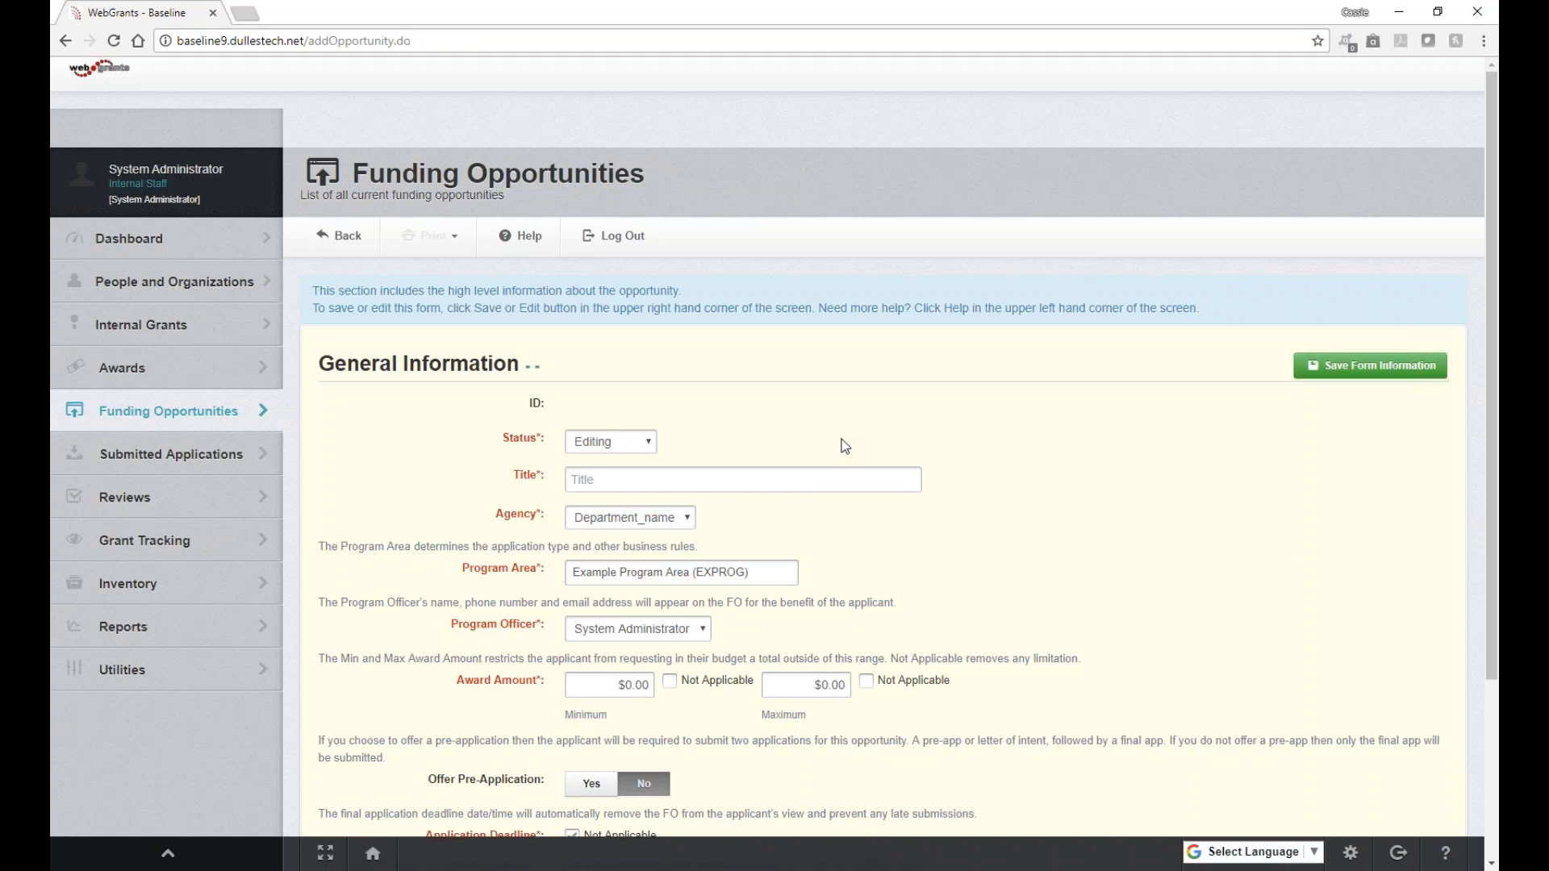
pyautogui.click(168, 411)
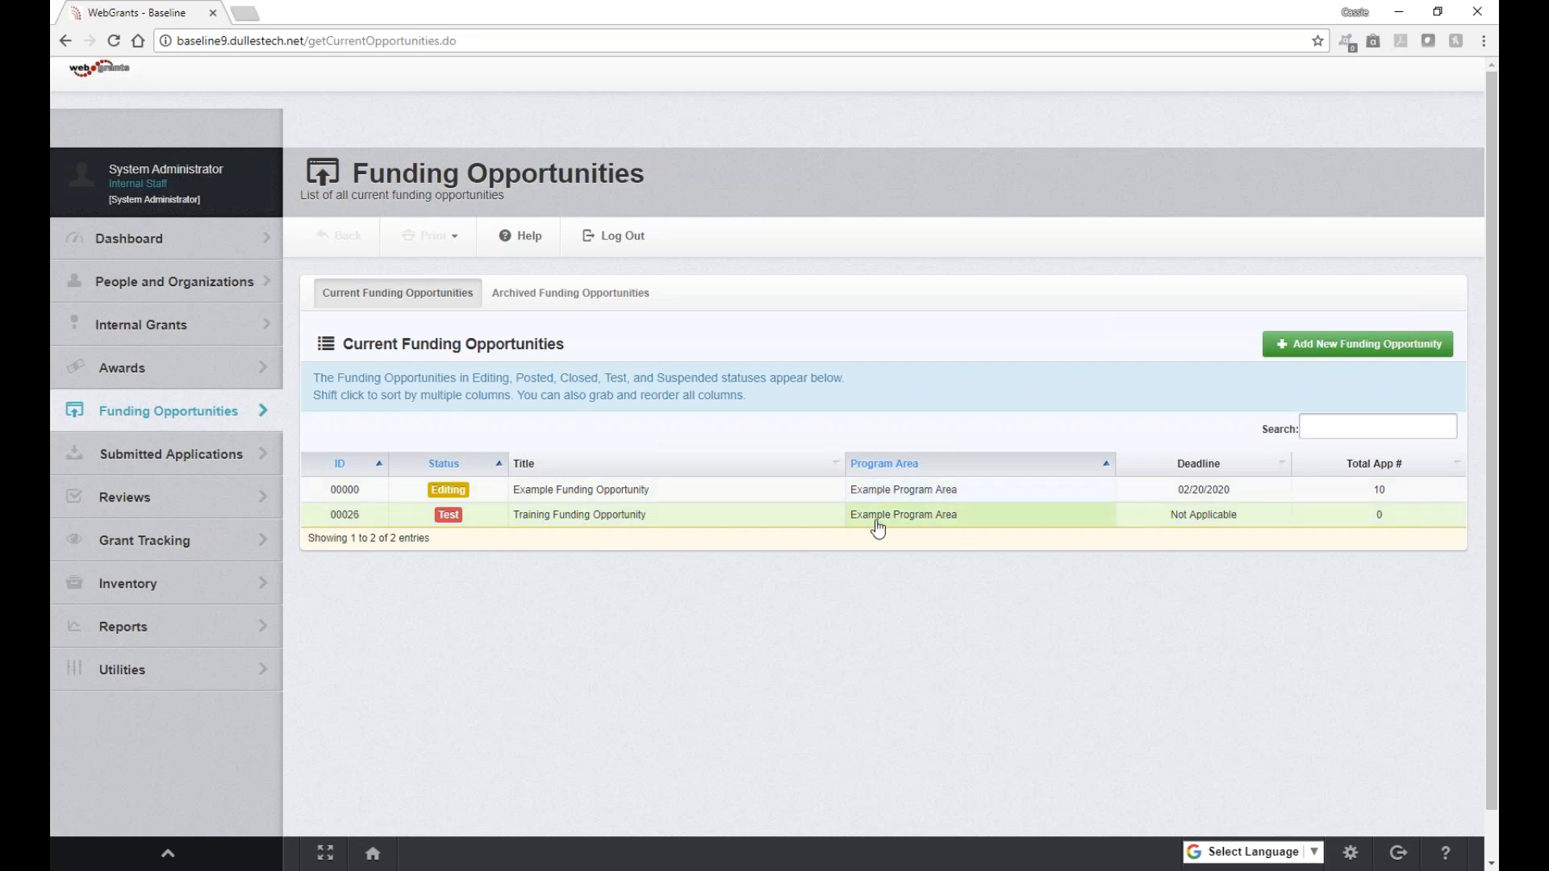
# Step: Open the preview of 00026 - Training Funding Opportunity
pyautogui.click(603, 525)
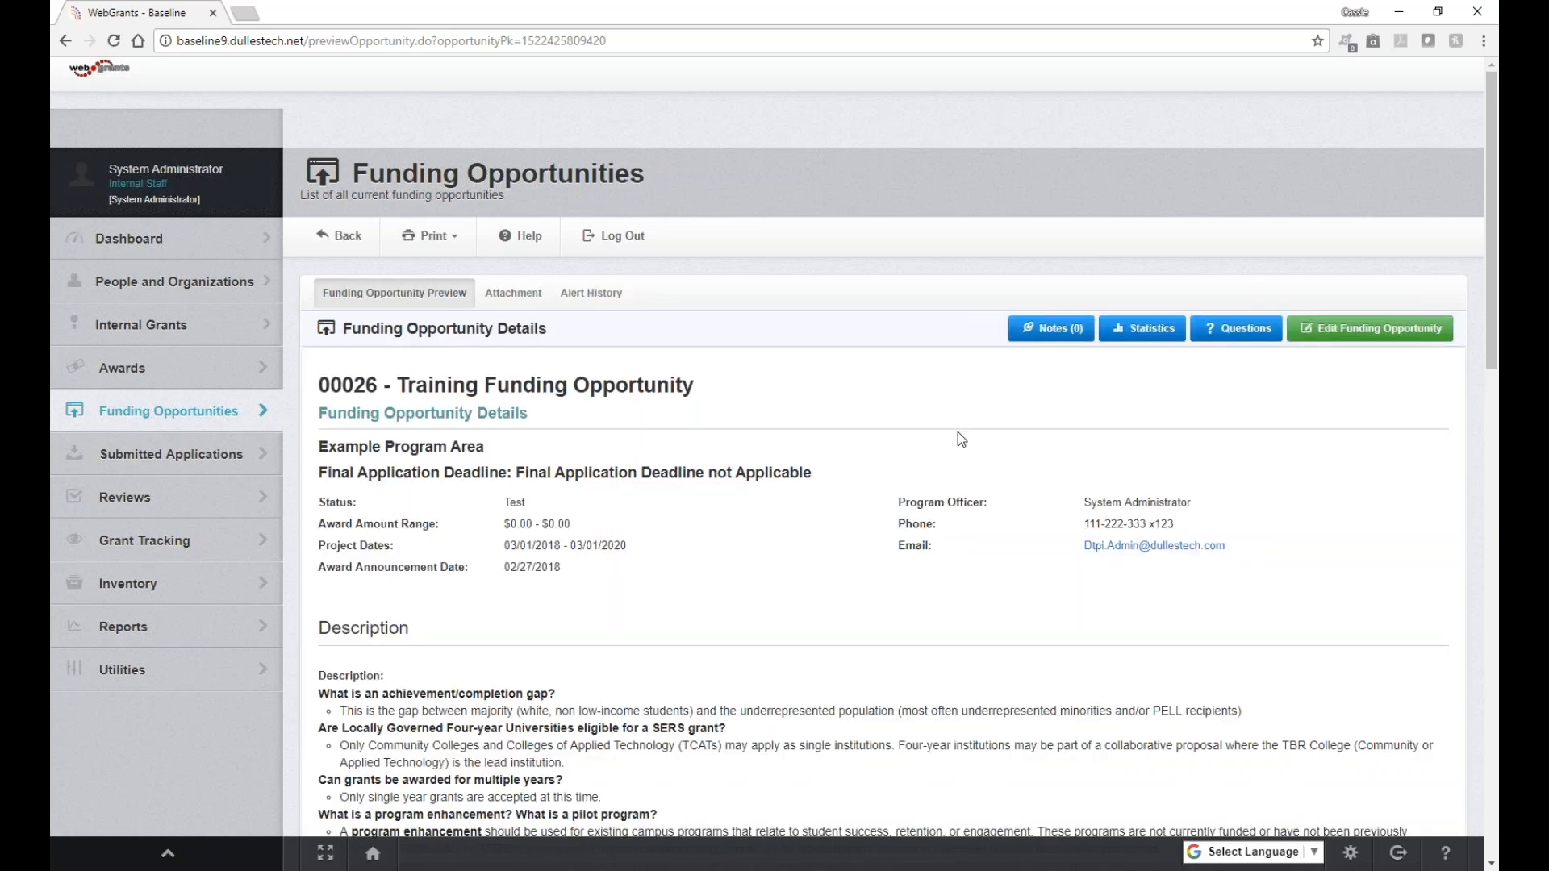
# Step: Copy the training opportunity as 'FY19 - Training Funding Opportunity' and save it
pyautogui.click(1360, 338)
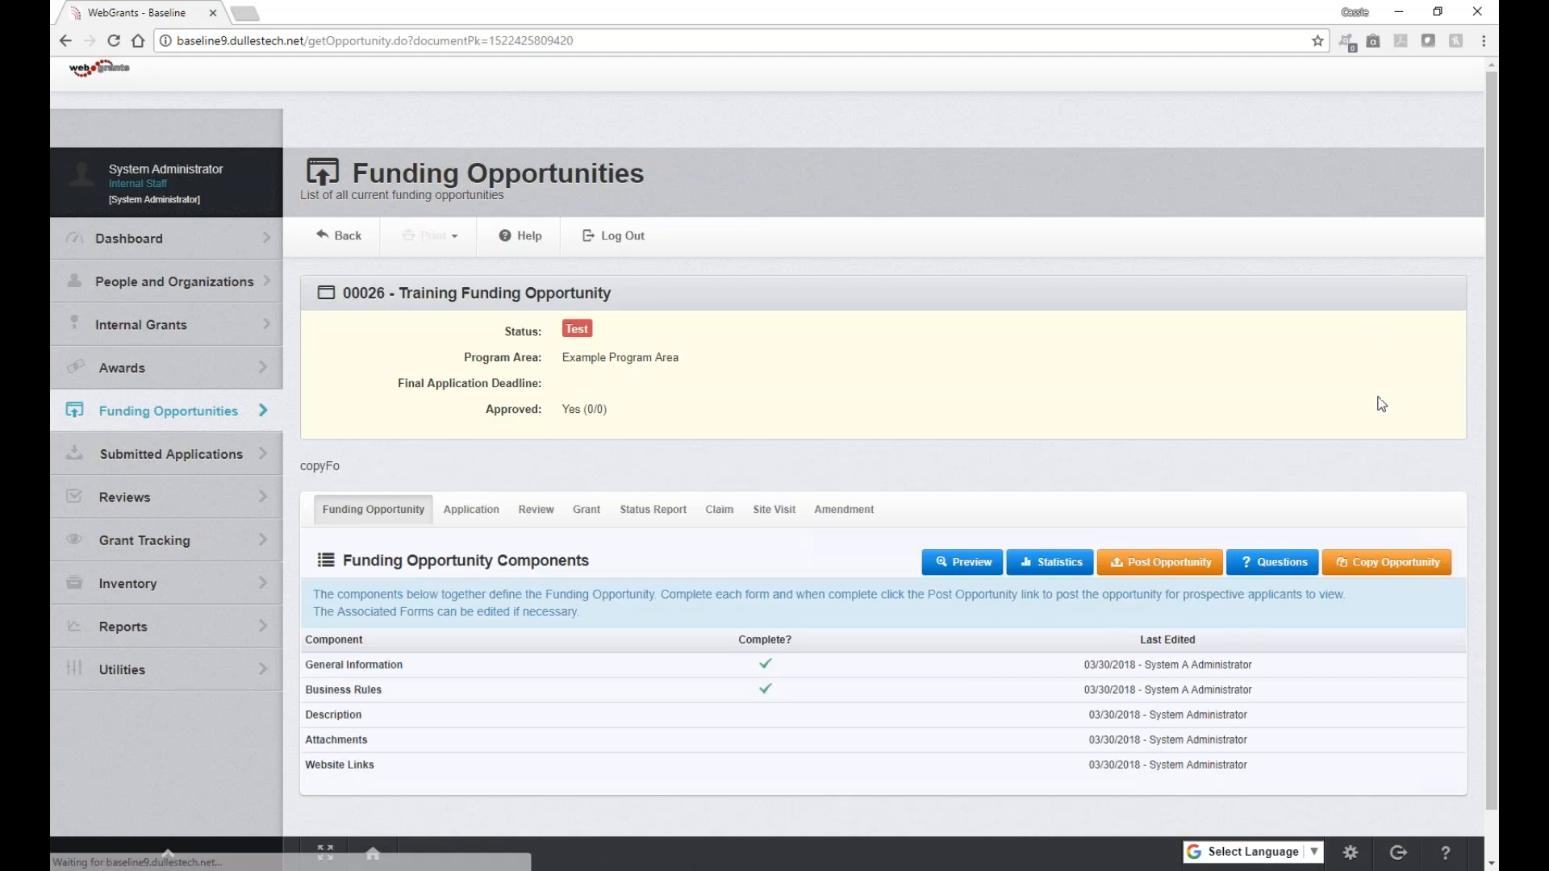
pyautogui.click(1389, 568)
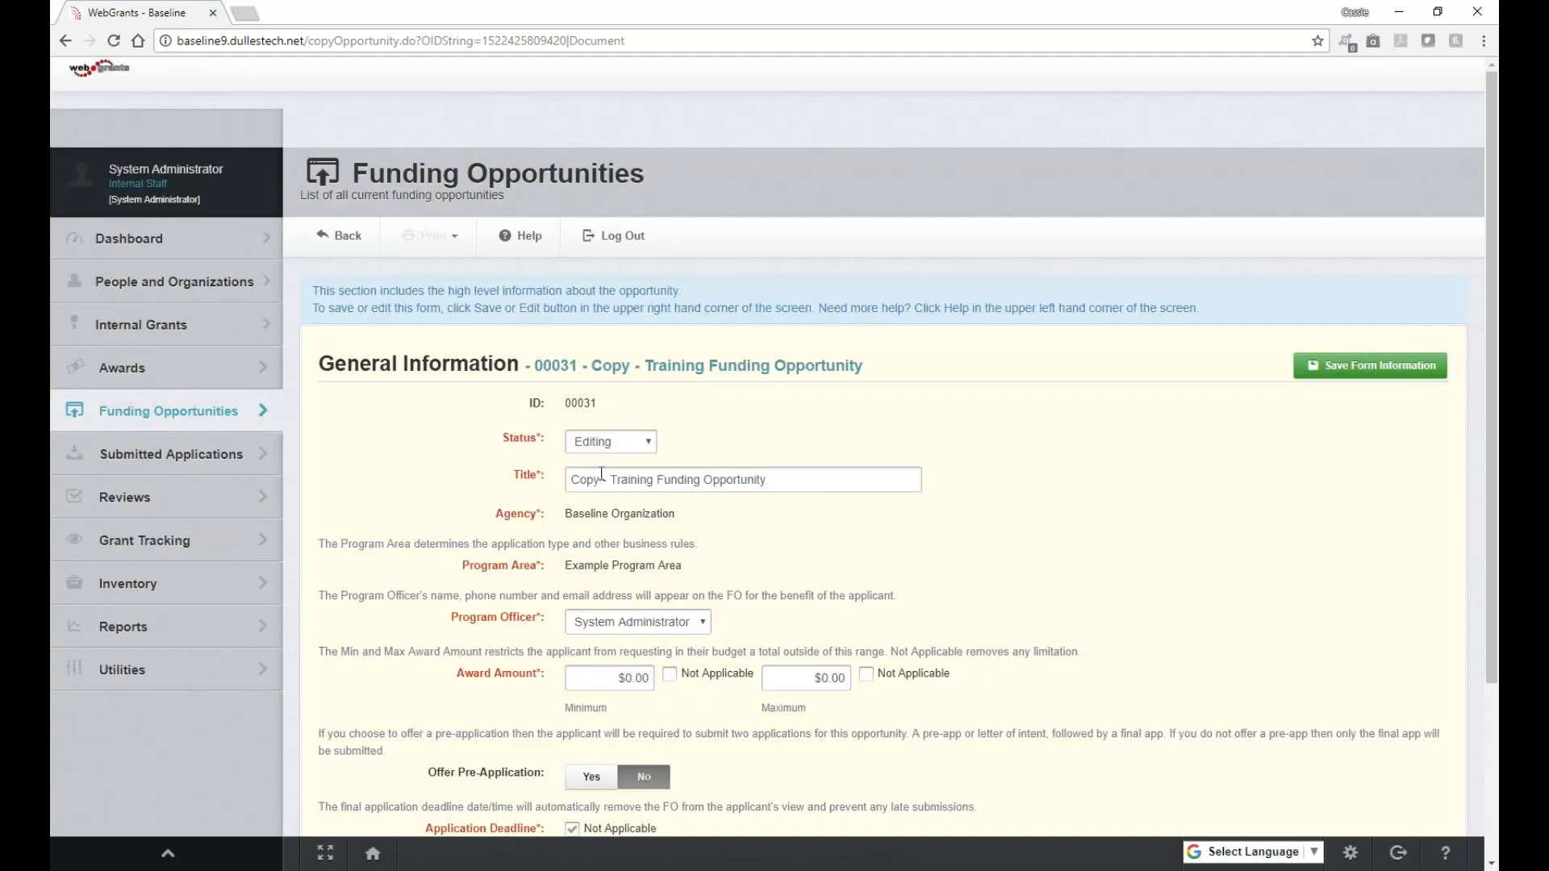
pyautogui.click(601, 476)
pyautogui.doubleClick(599, 477)
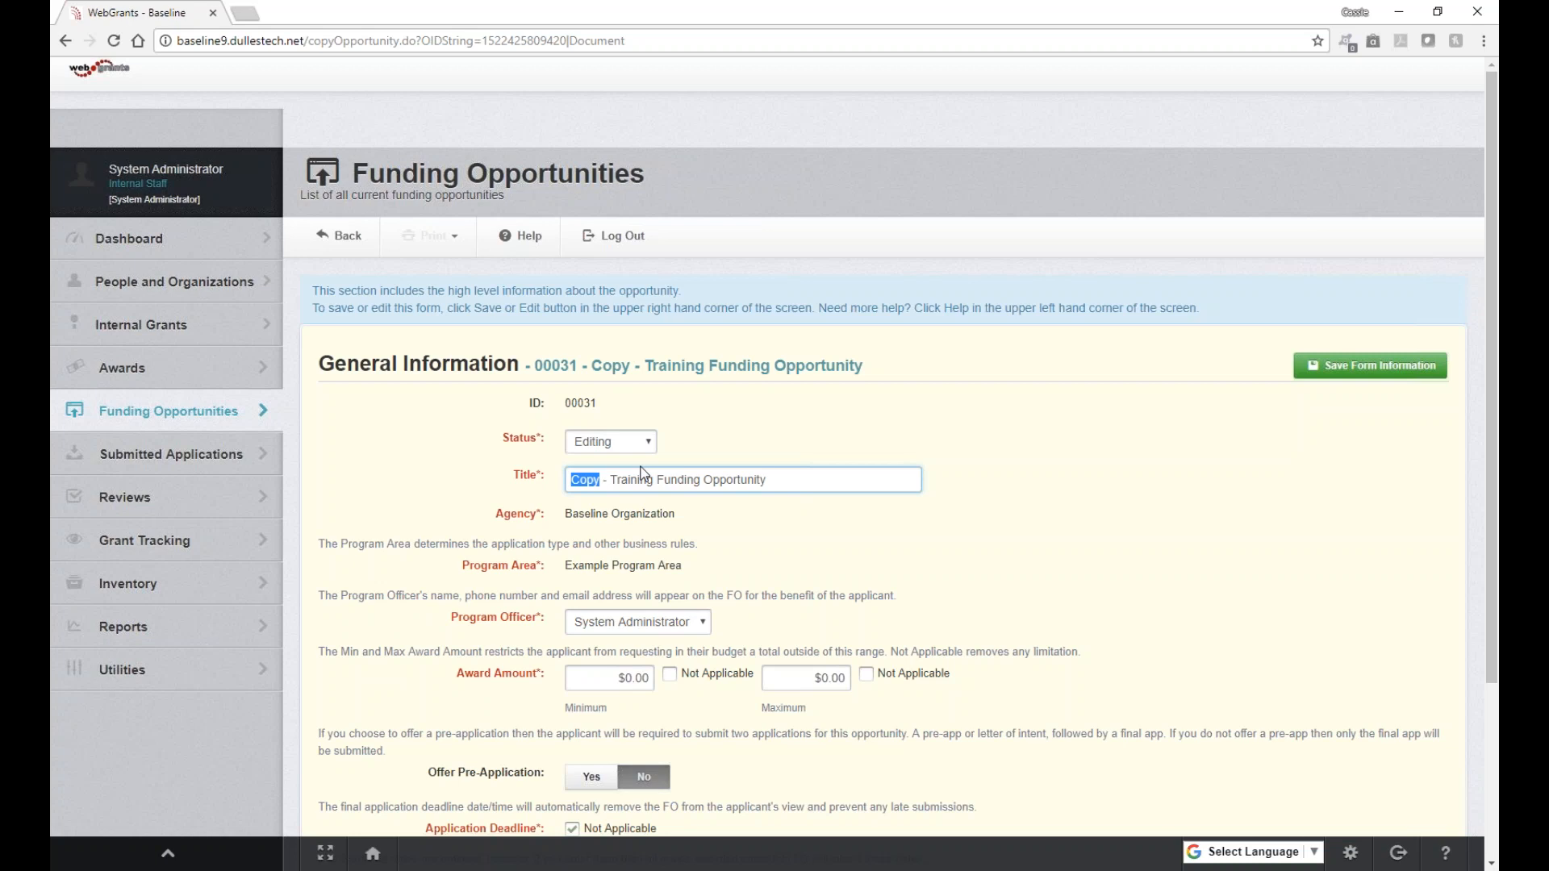
pyautogui.write('F')
pyautogui.write('Y19')
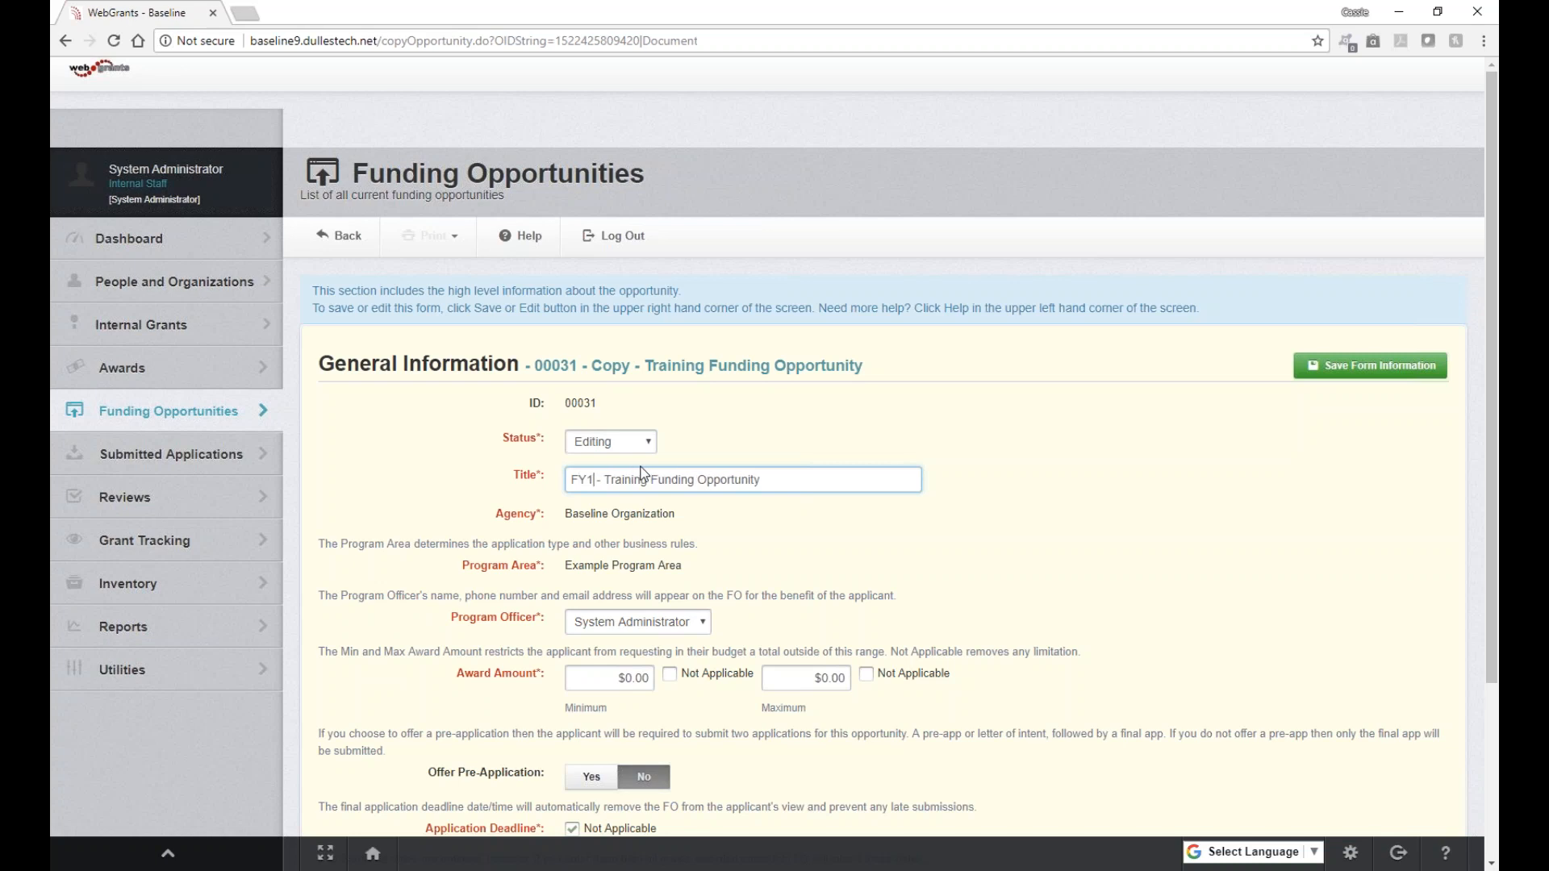
pyautogui.click(1344, 372)
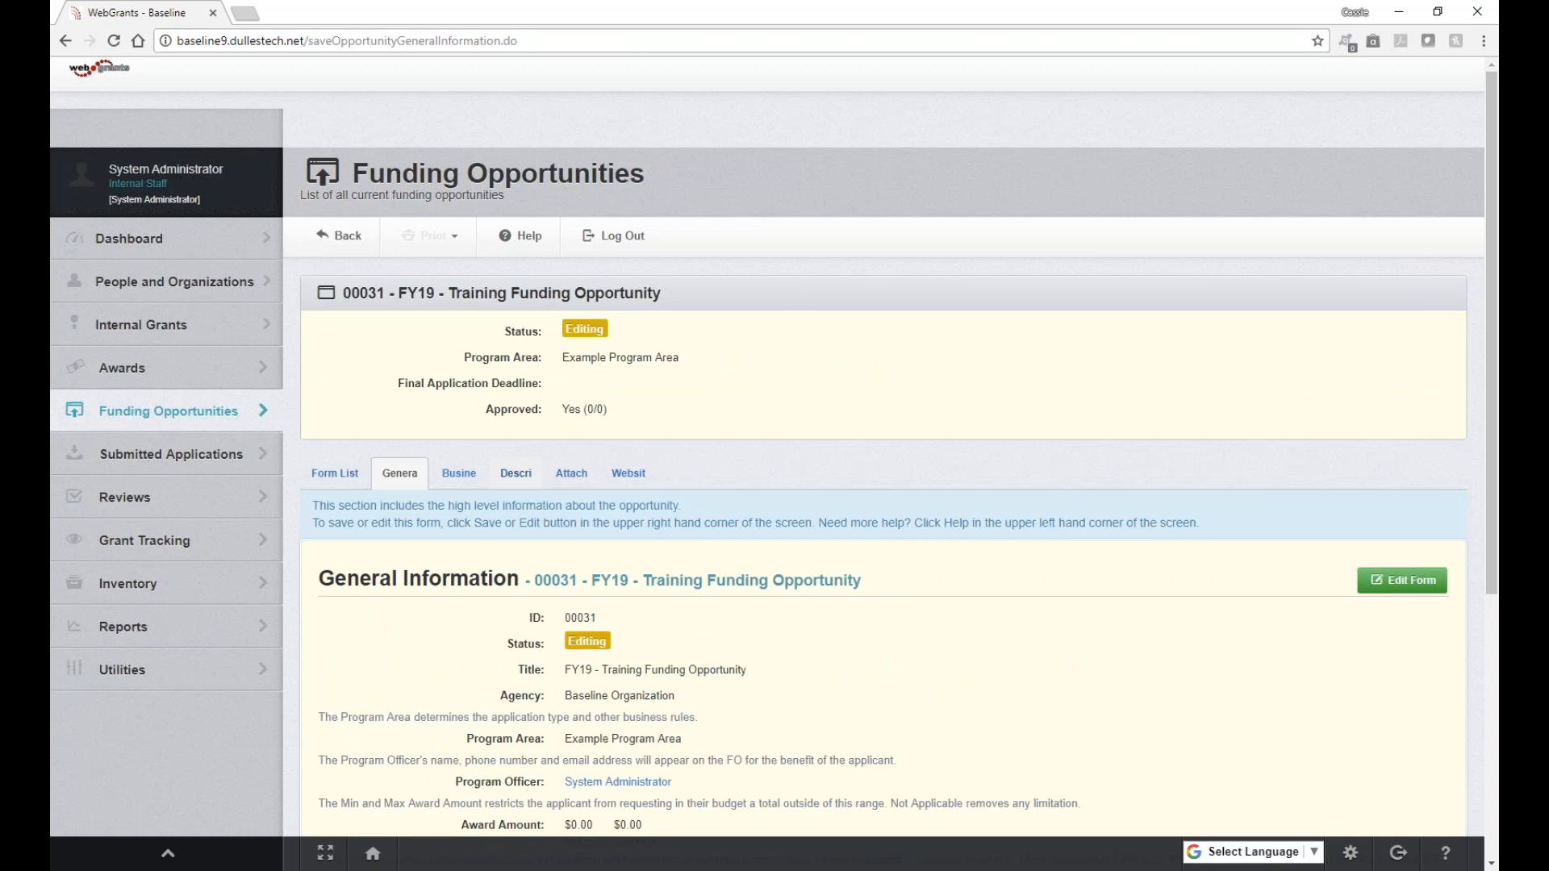
pyautogui.click(123, 415)
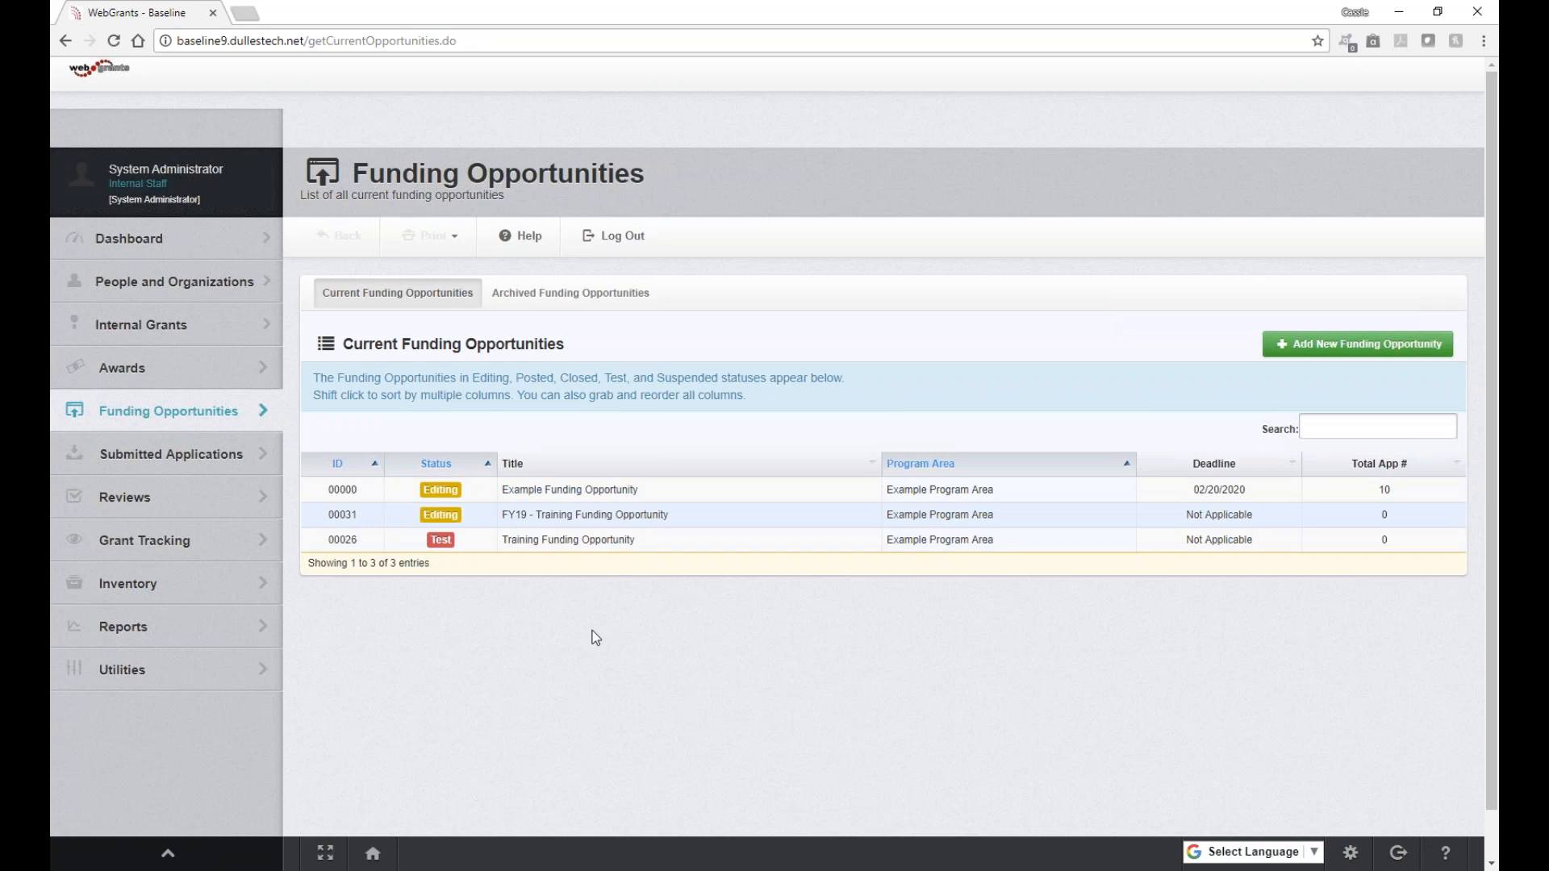
# Step: Open 00000 - Example Funding Opportunity and its editing components page
pyautogui.click(541, 492)
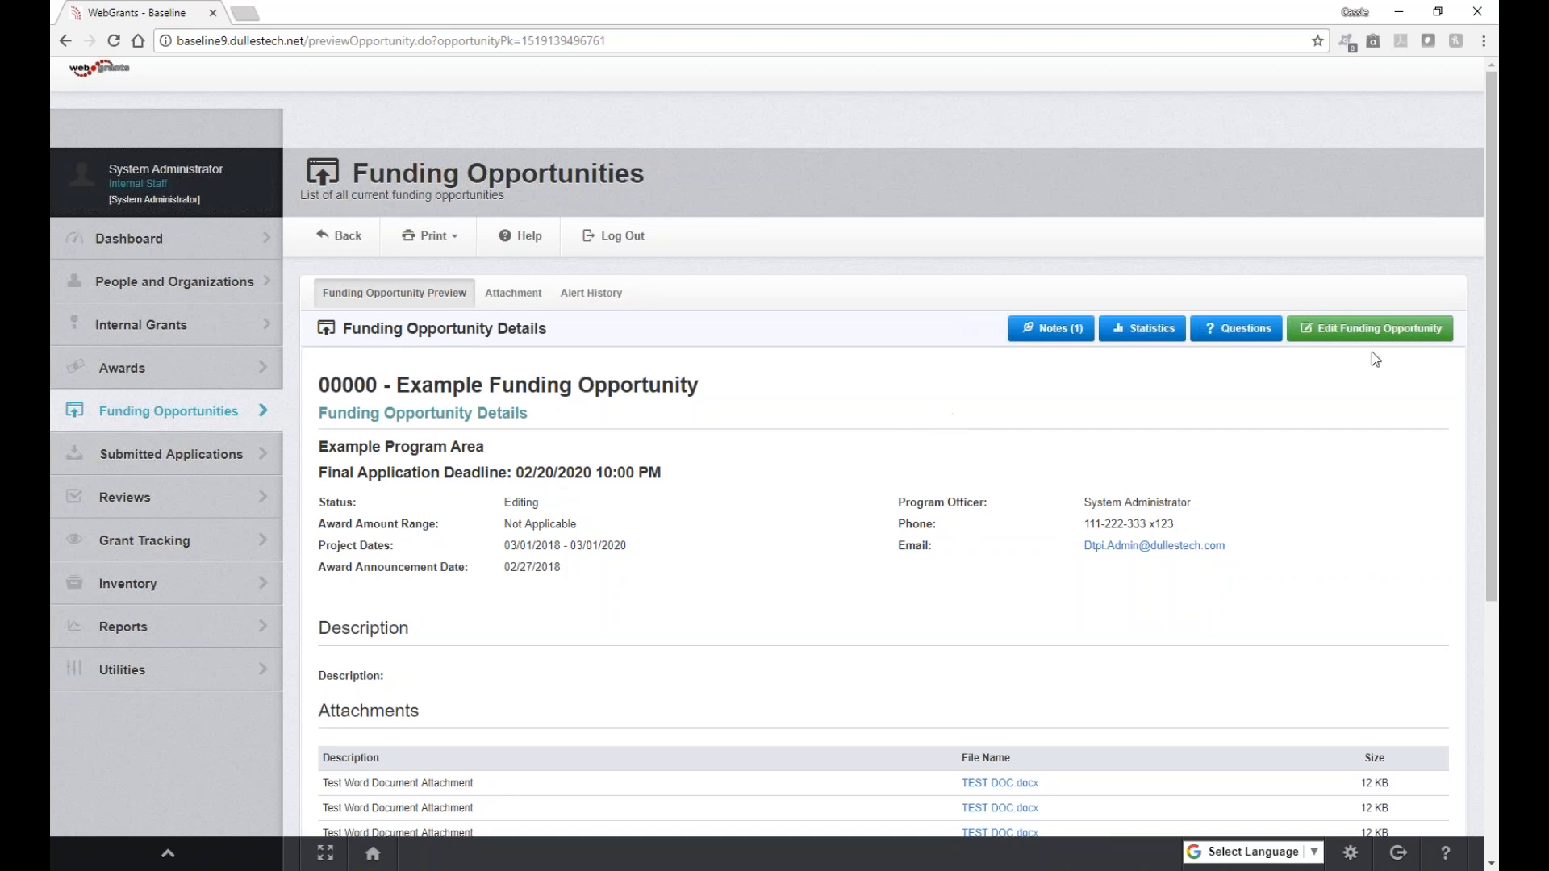
pyautogui.click(1390, 334)
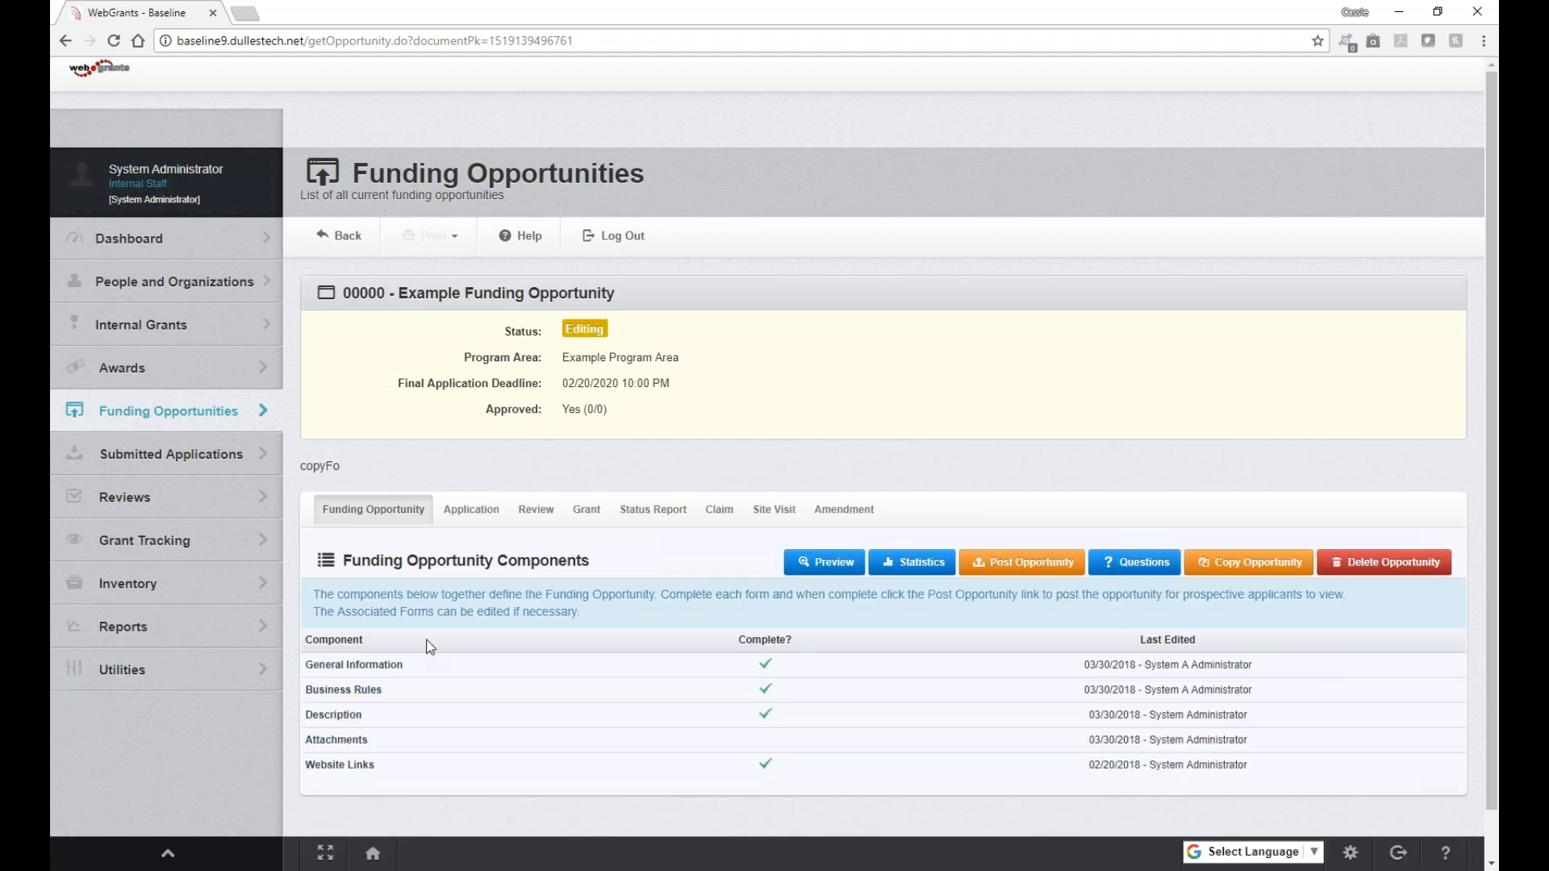
# Step: Open the example opportunity's General Information form in edit mode
pyautogui.click(355, 665)
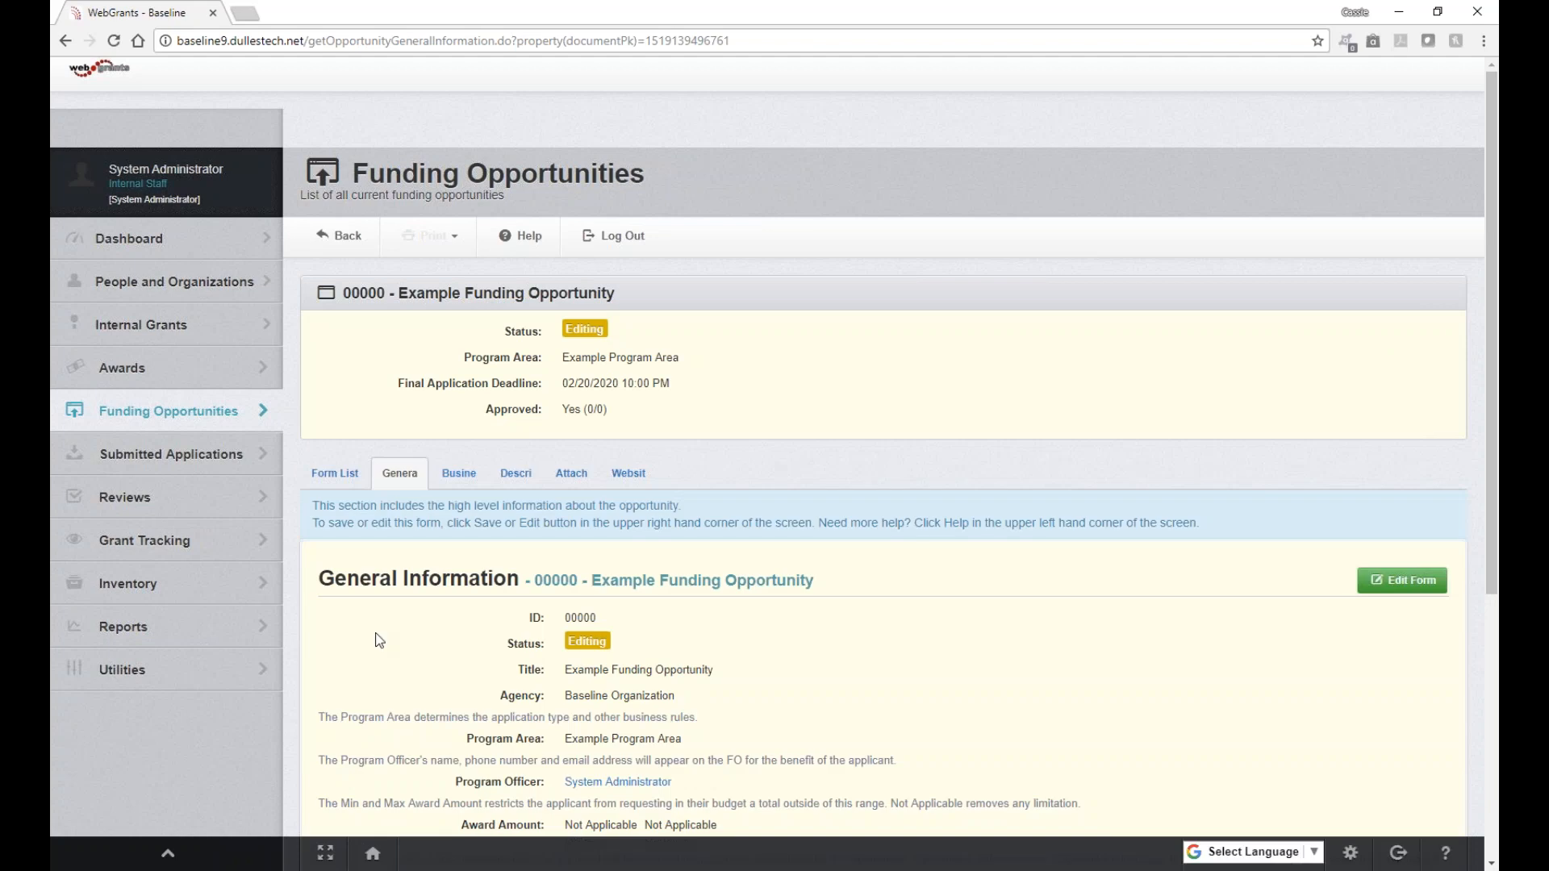
pyautogui.click(1392, 594)
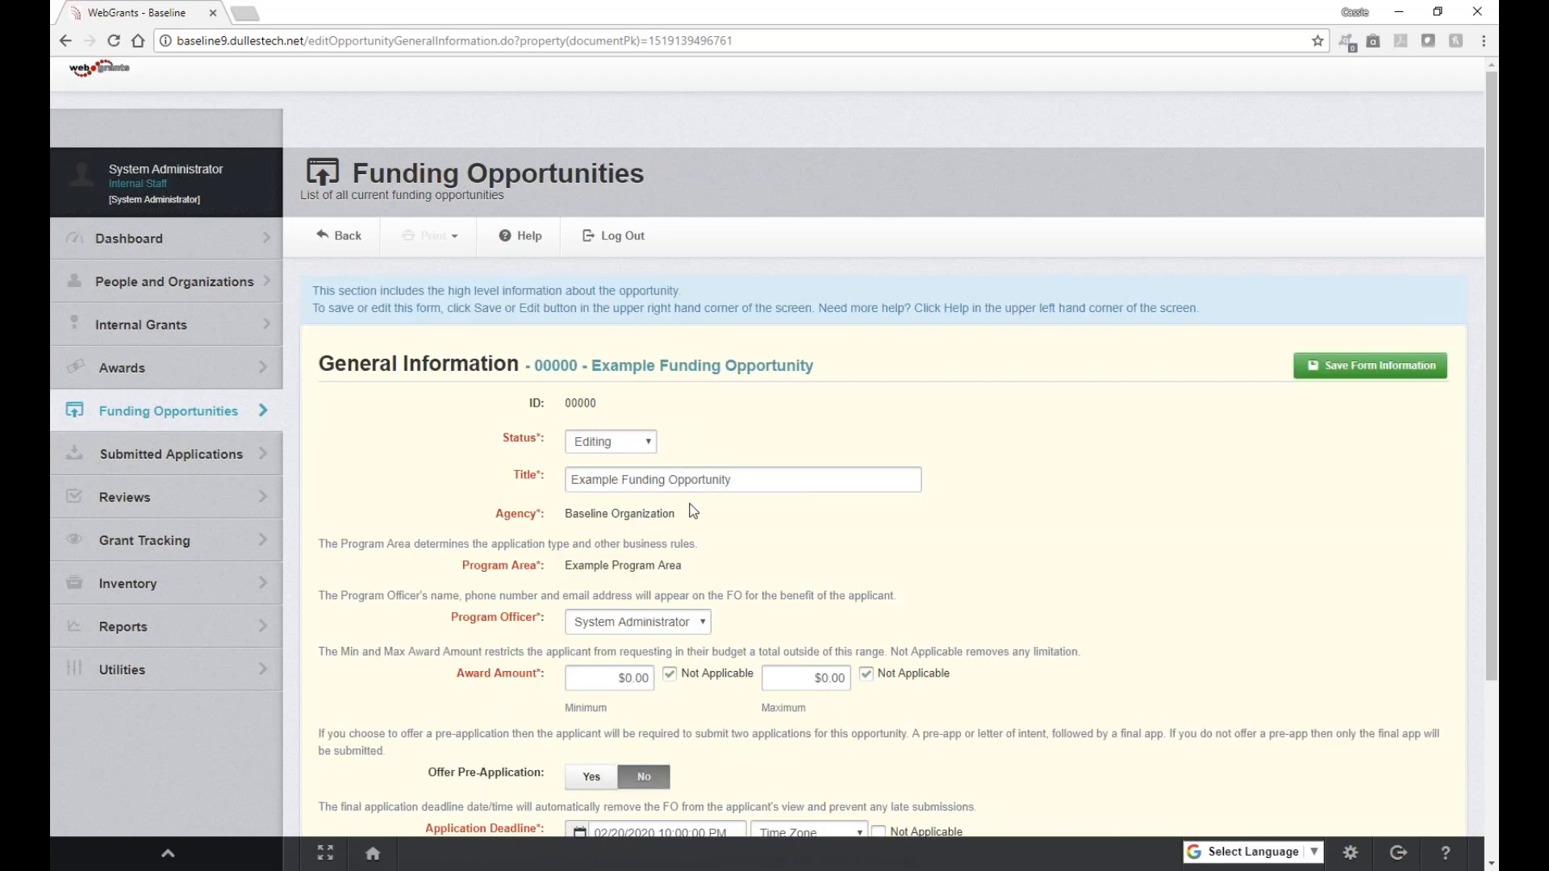
# Step: Show the Status options: Editing, Test, Posted, Closed, Suspended and Archived
pyautogui.moveTo(599, 399); pyautogui.dragTo(553, 405)
pyautogui.click(588, 403)
pyautogui.click(651, 449)
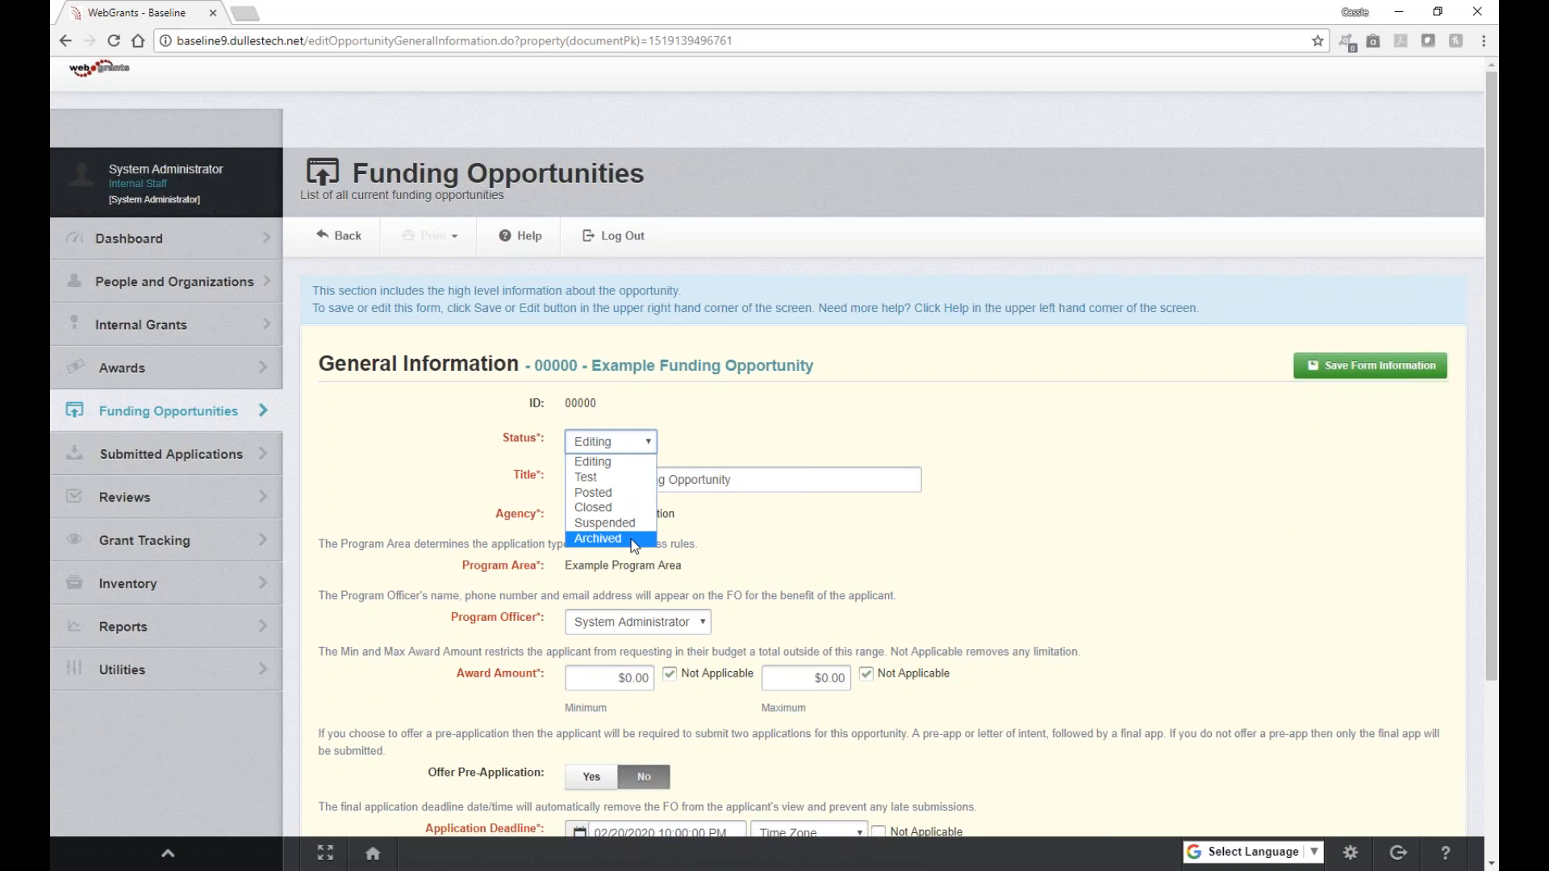
# Step: Set status to Test and retitle it 'FY19 - Example Funding Opportunity - TEST'
pyautogui.click(611, 483)
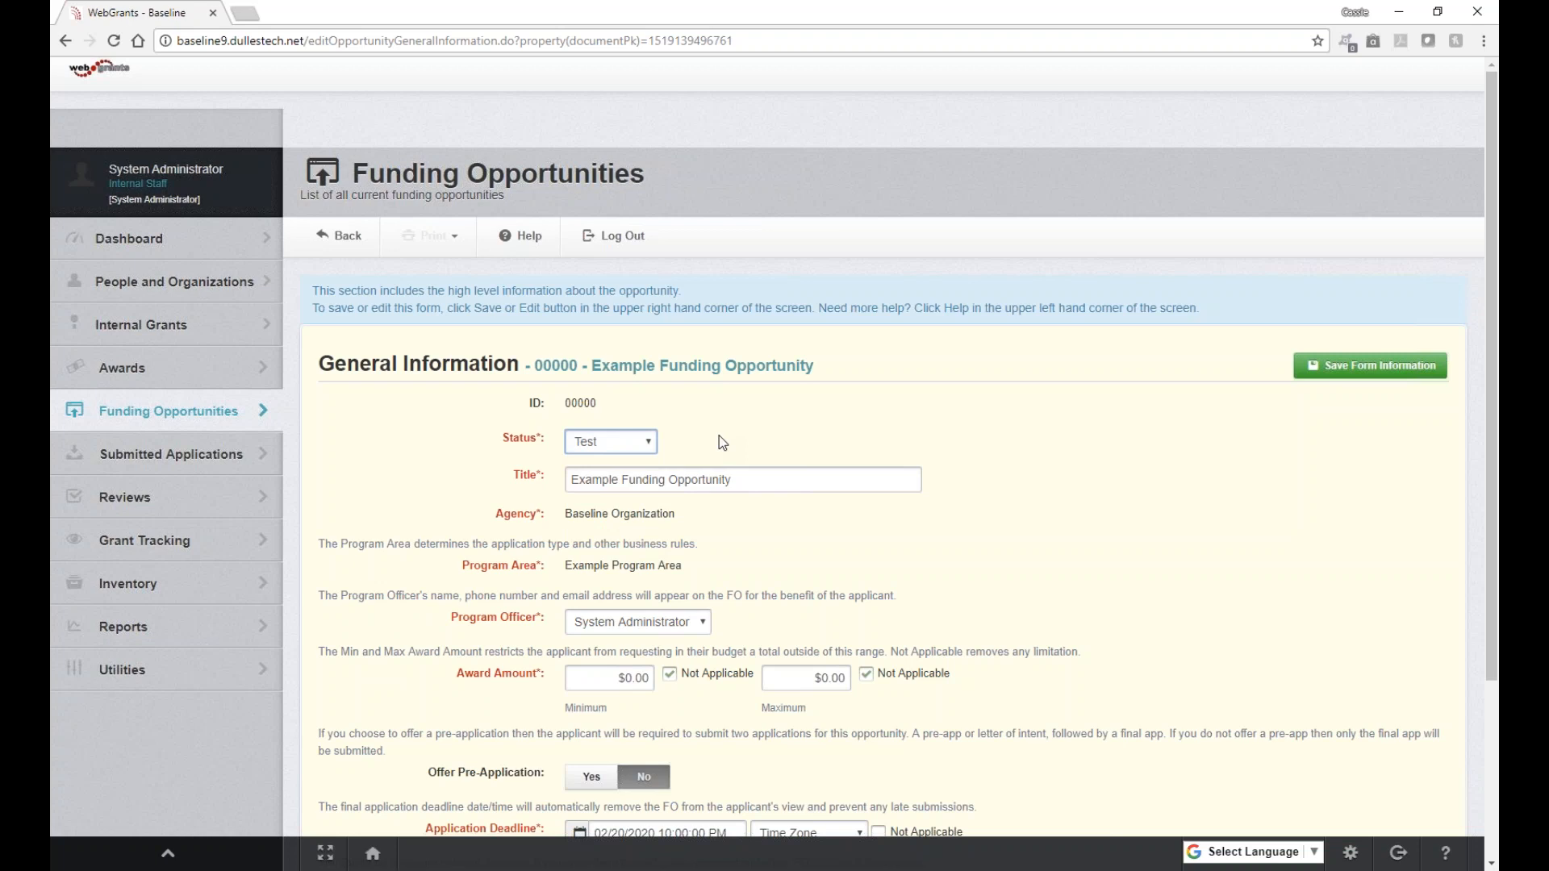
pyautogui.scroll(-1, 804, 470)
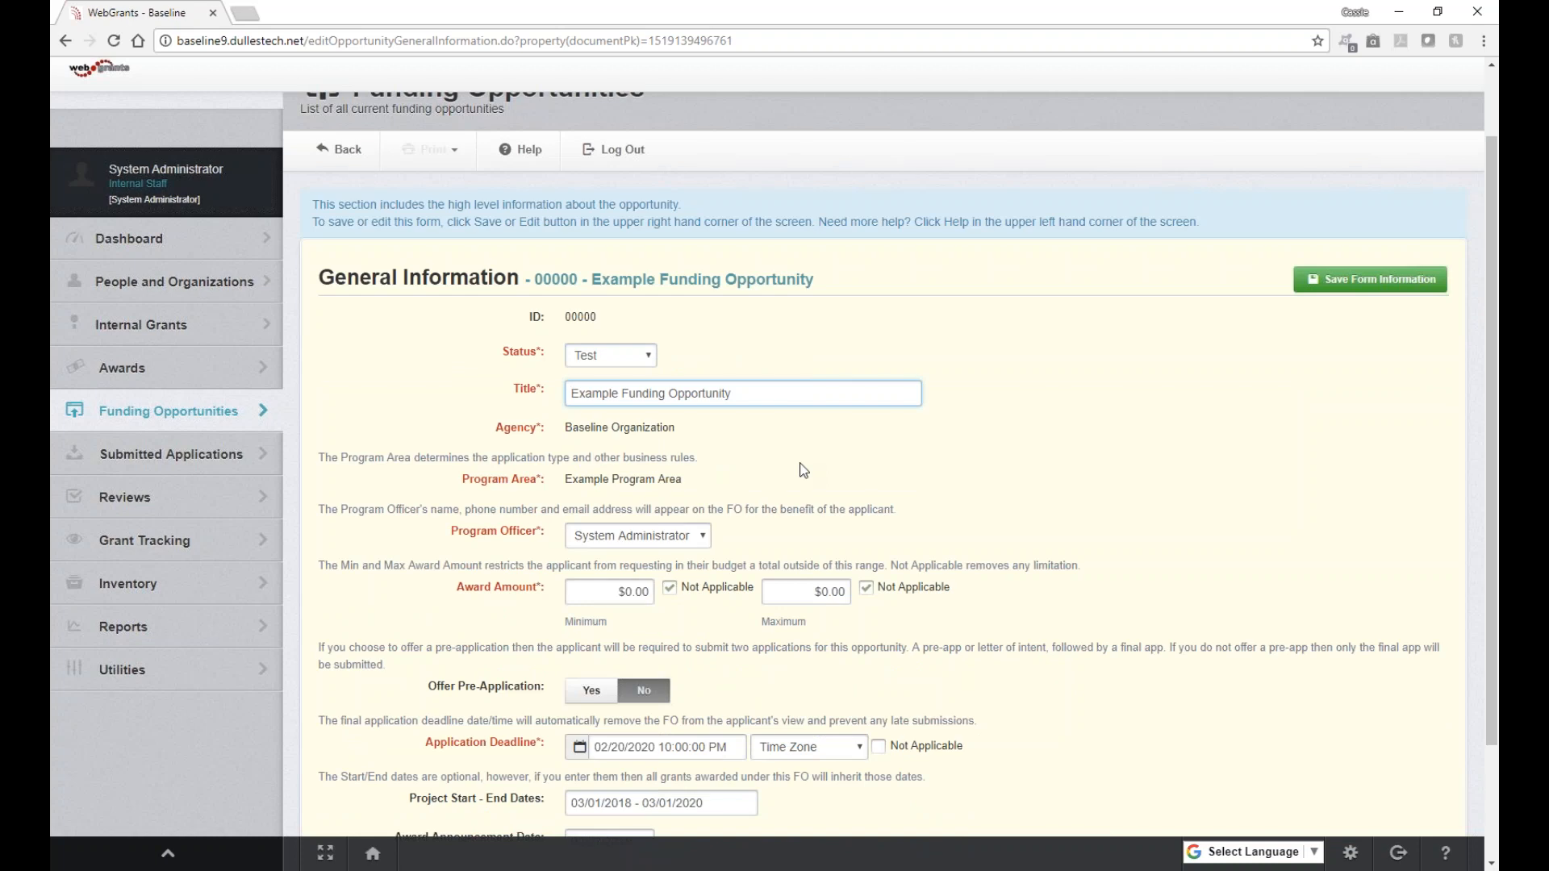
pyautogui.write('F')
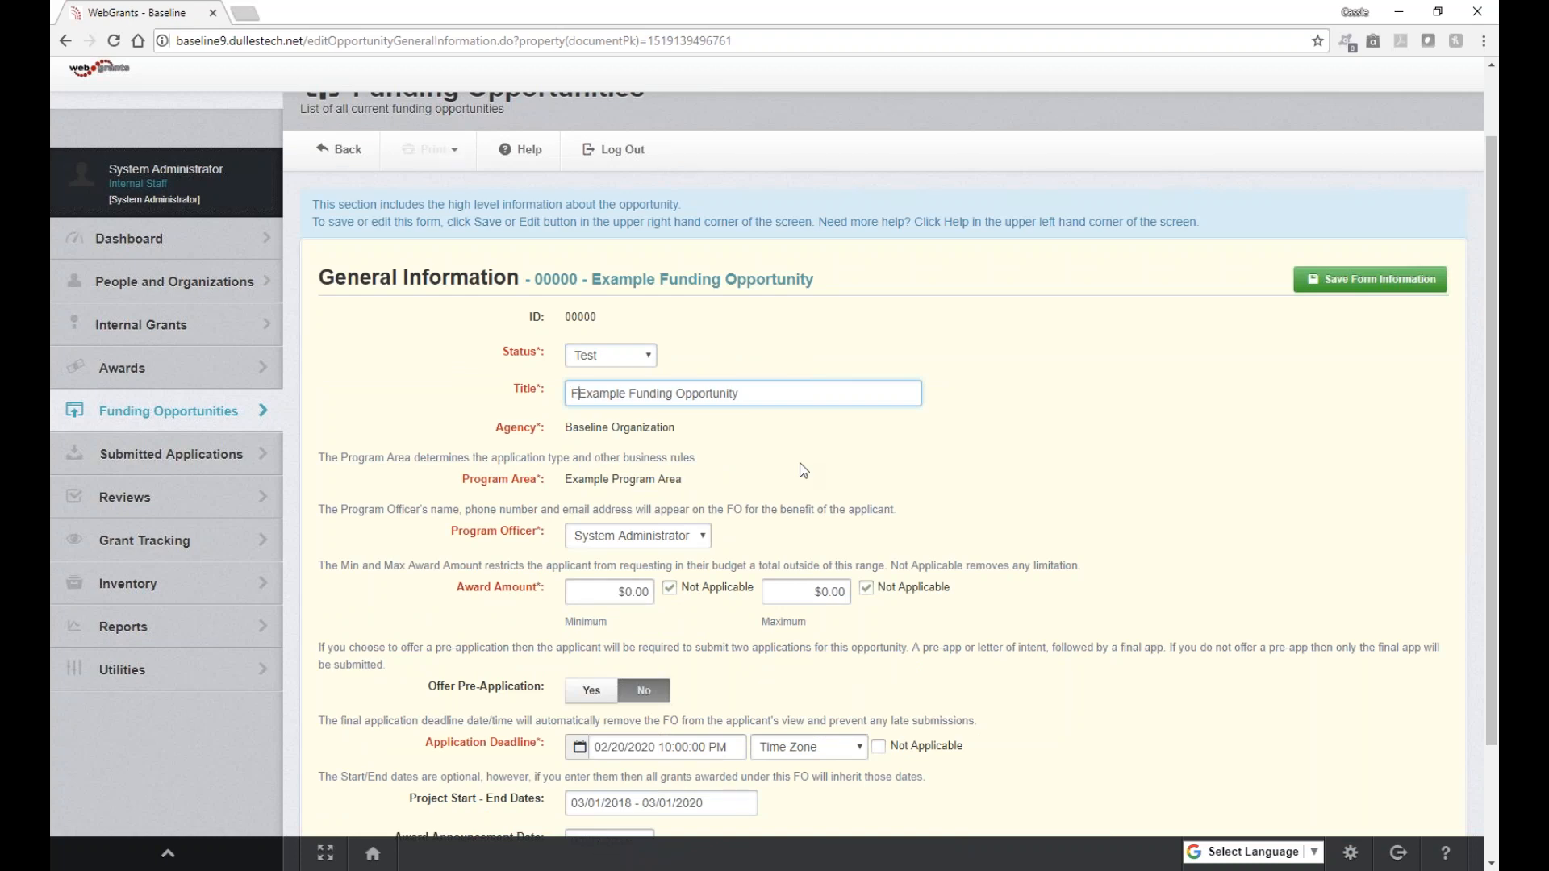
pyautogui.write('Y19 - ')
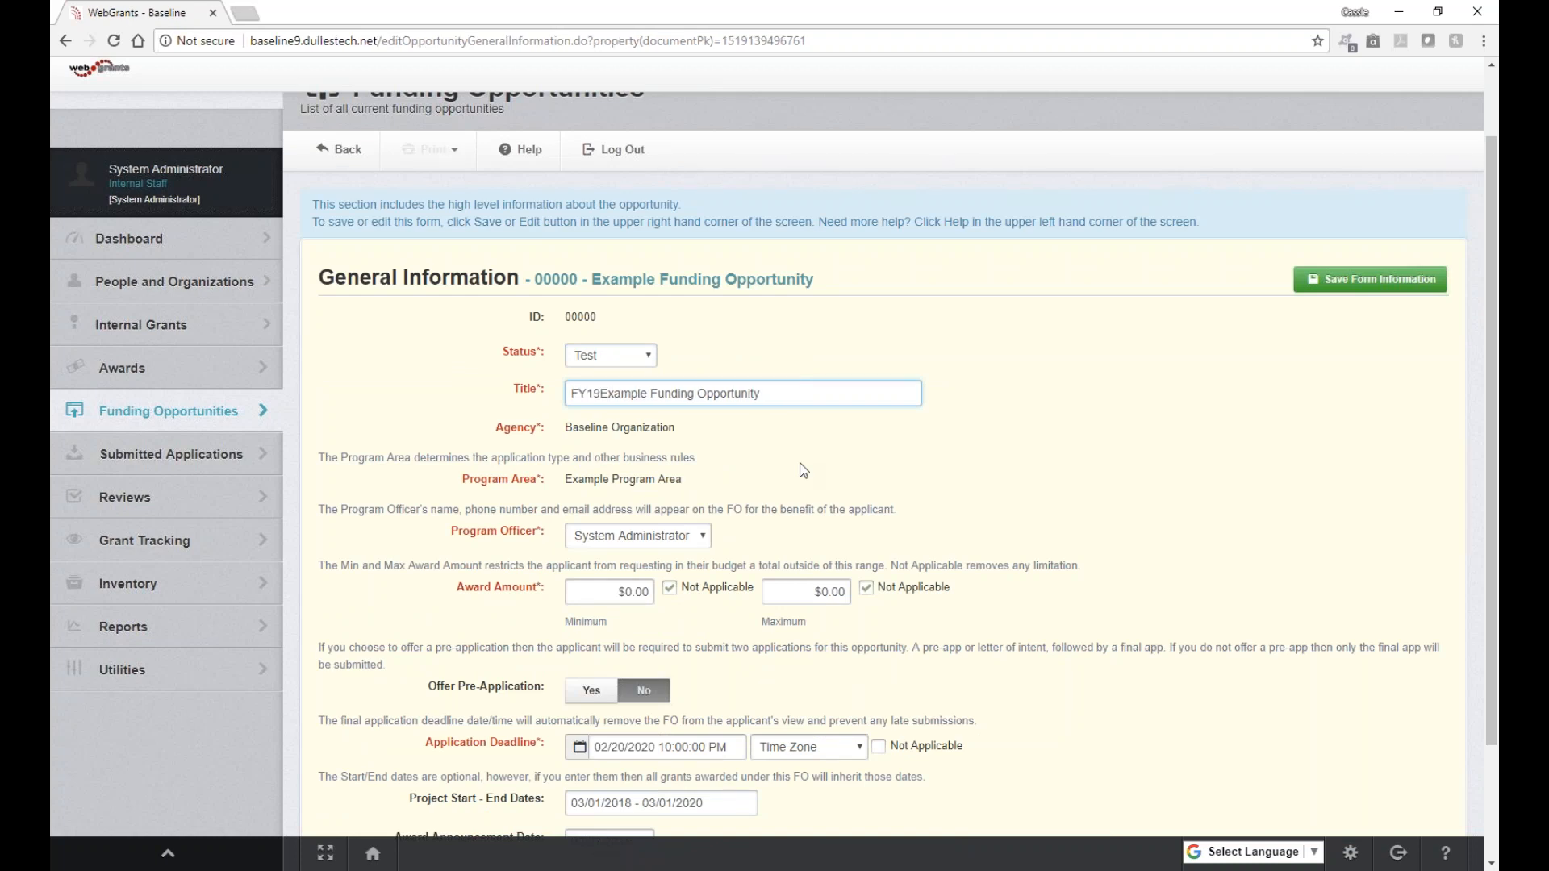
pyautogui.write('- TEST')
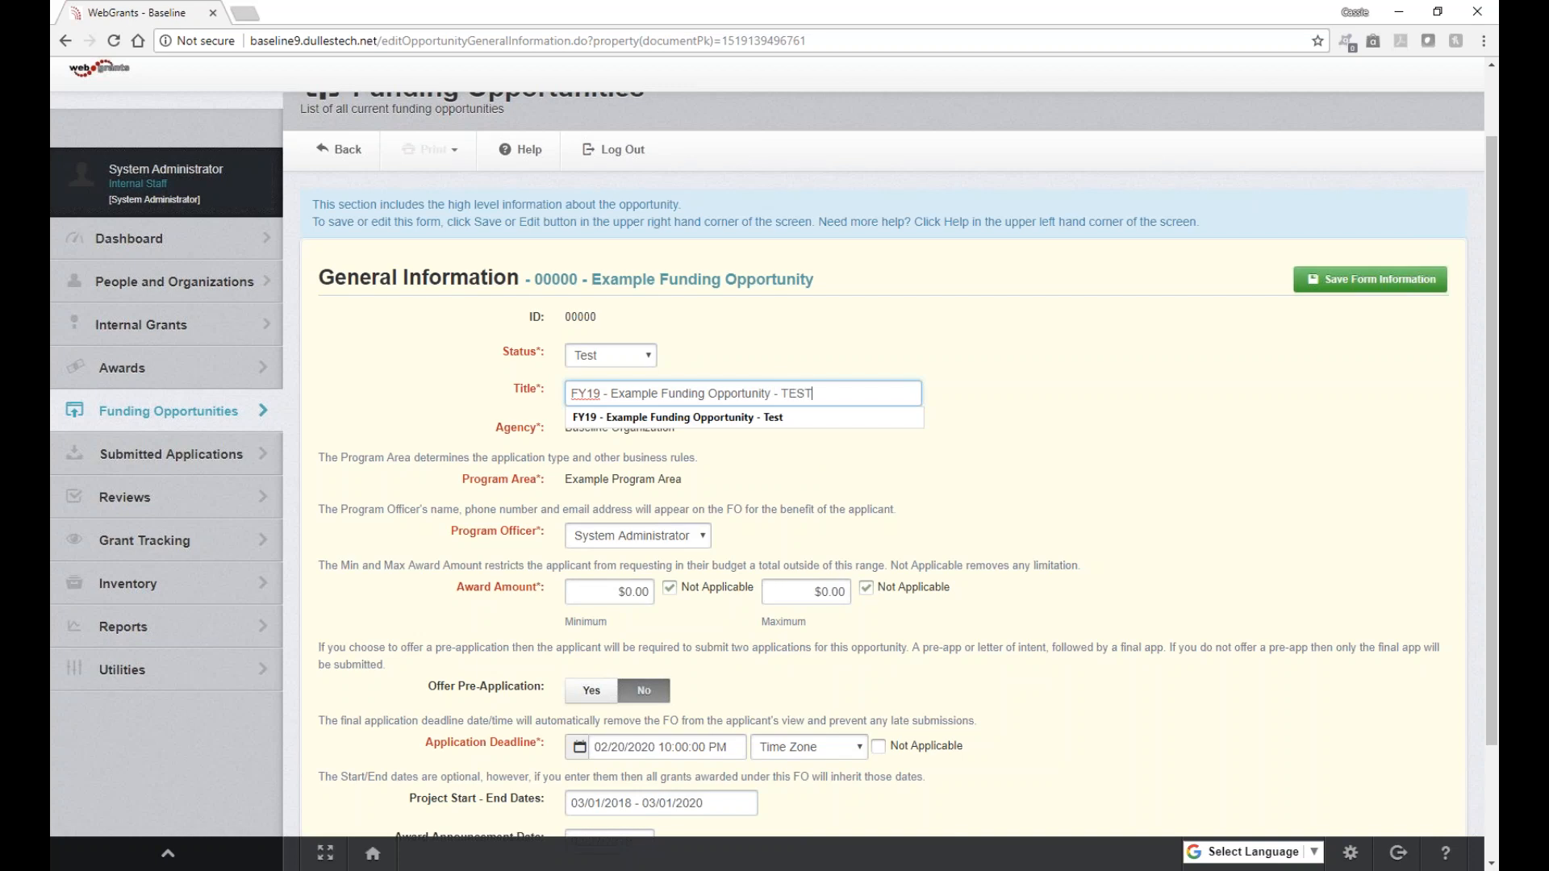
pyautogui.click(996, 403)
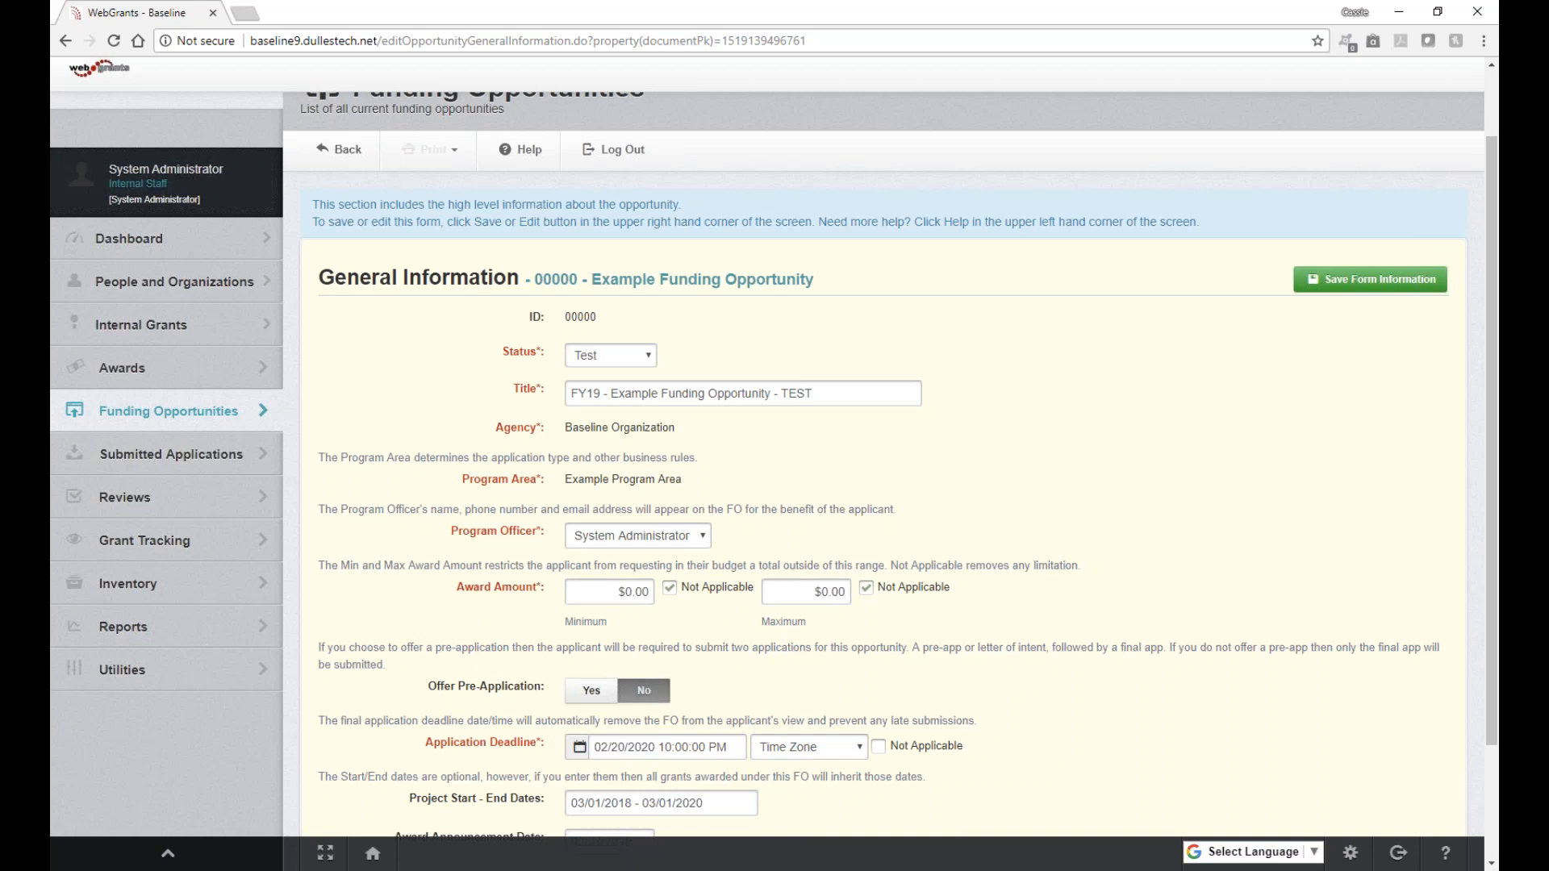
pyautogui.scroll(-1, 884, 484)
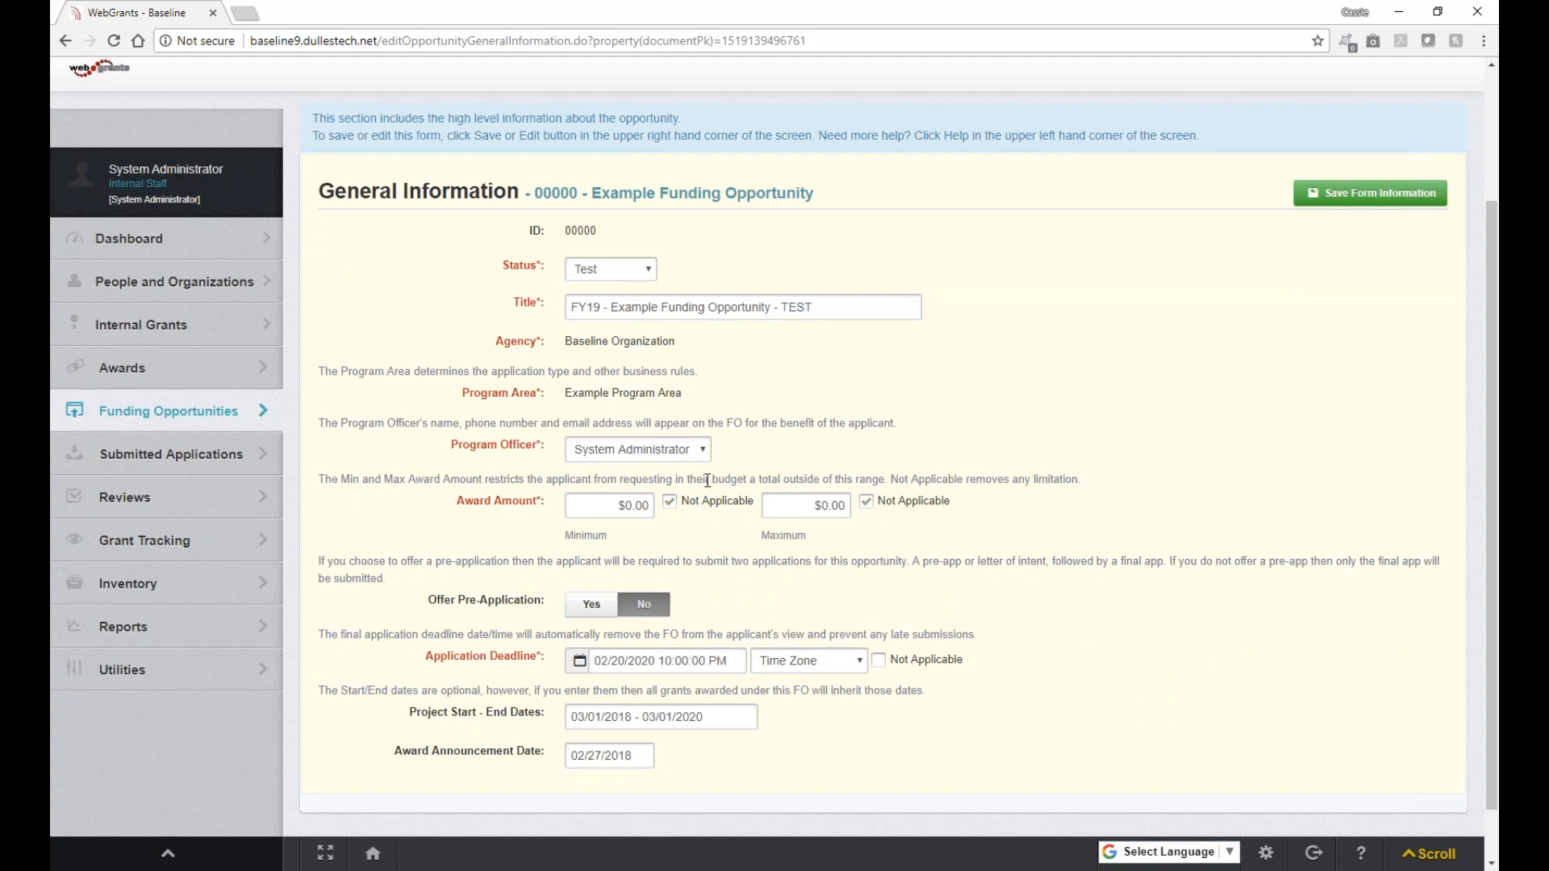
pyautogui.click(701, 450)
pyautogui.click(686, 471)
# Step: Set the maximum award amount to 100000
pyautogui.click(871, 505)
pyautogui.click(871, 509)
pyautogui.click(872, 507)
pyautogui.click(823, 507)
pyautogui.doubleClick(823, 506)
pyautogui.write('100000')
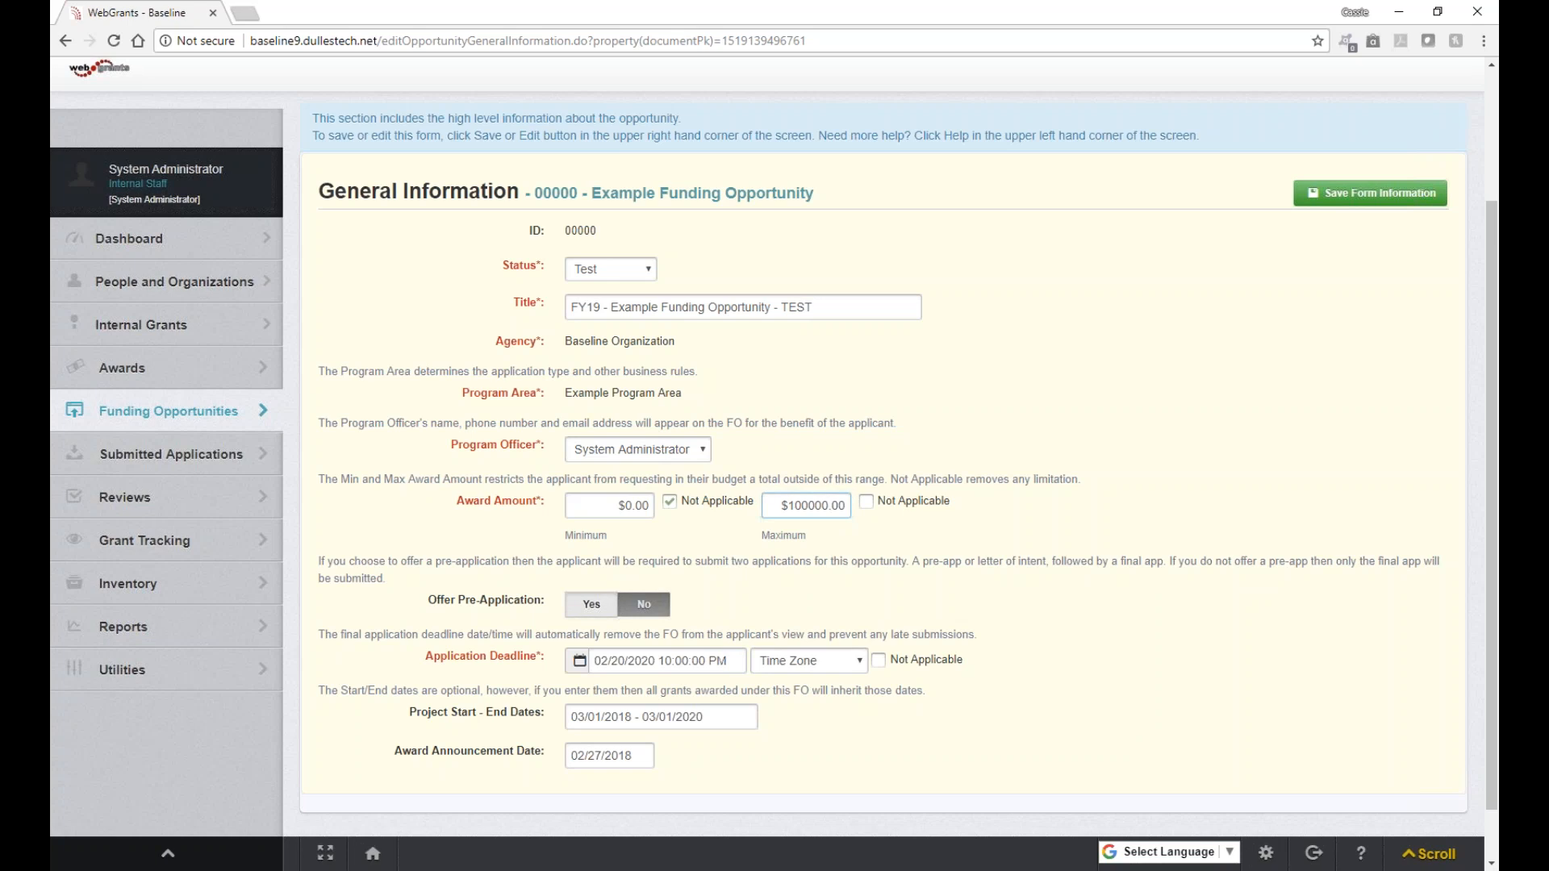
# Step: Try a March 31, 2018 pre-application deadline, then set Offer Pre-Application to No
pyautogui.click(592, 604)
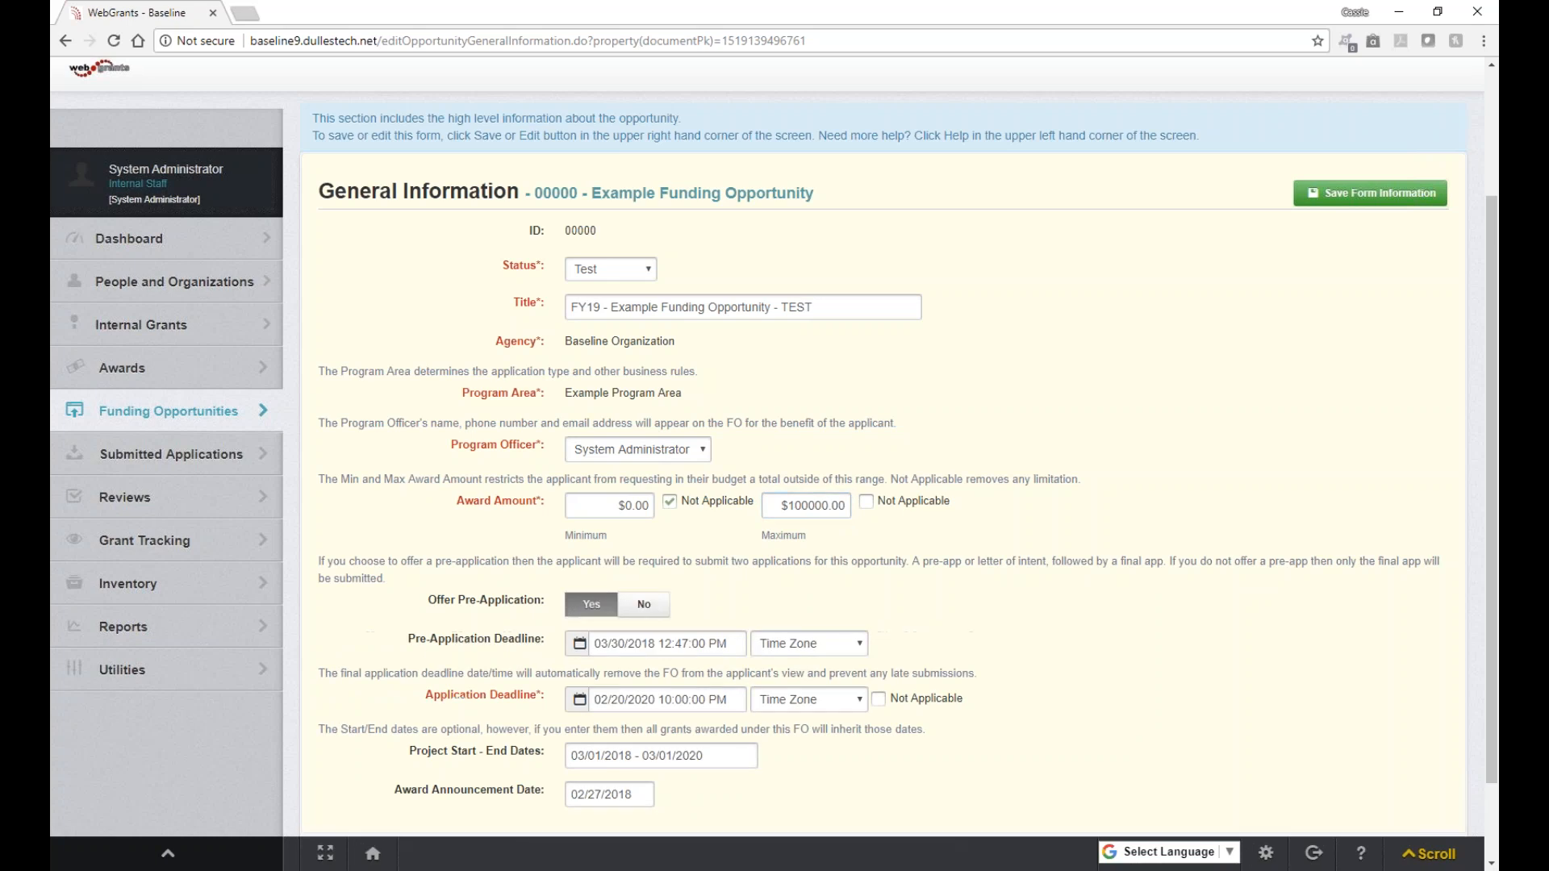
pyautogui.click(627, 607)
pyautogui.click(592, 604)
pyautogui.scroll(-2, 611, 734)
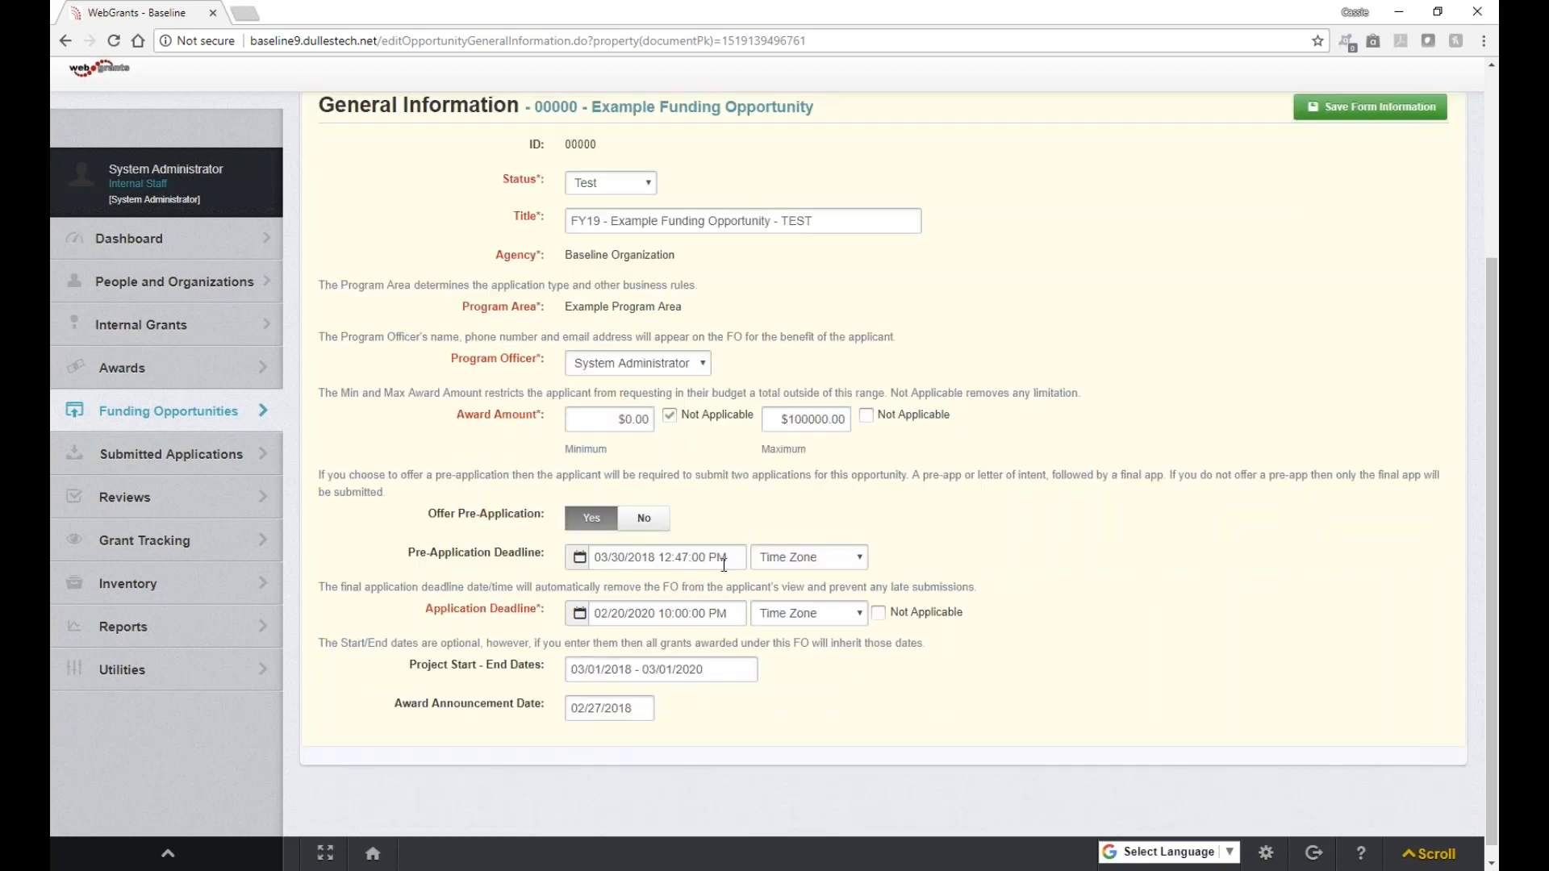
pyautogui.click(581, 564)
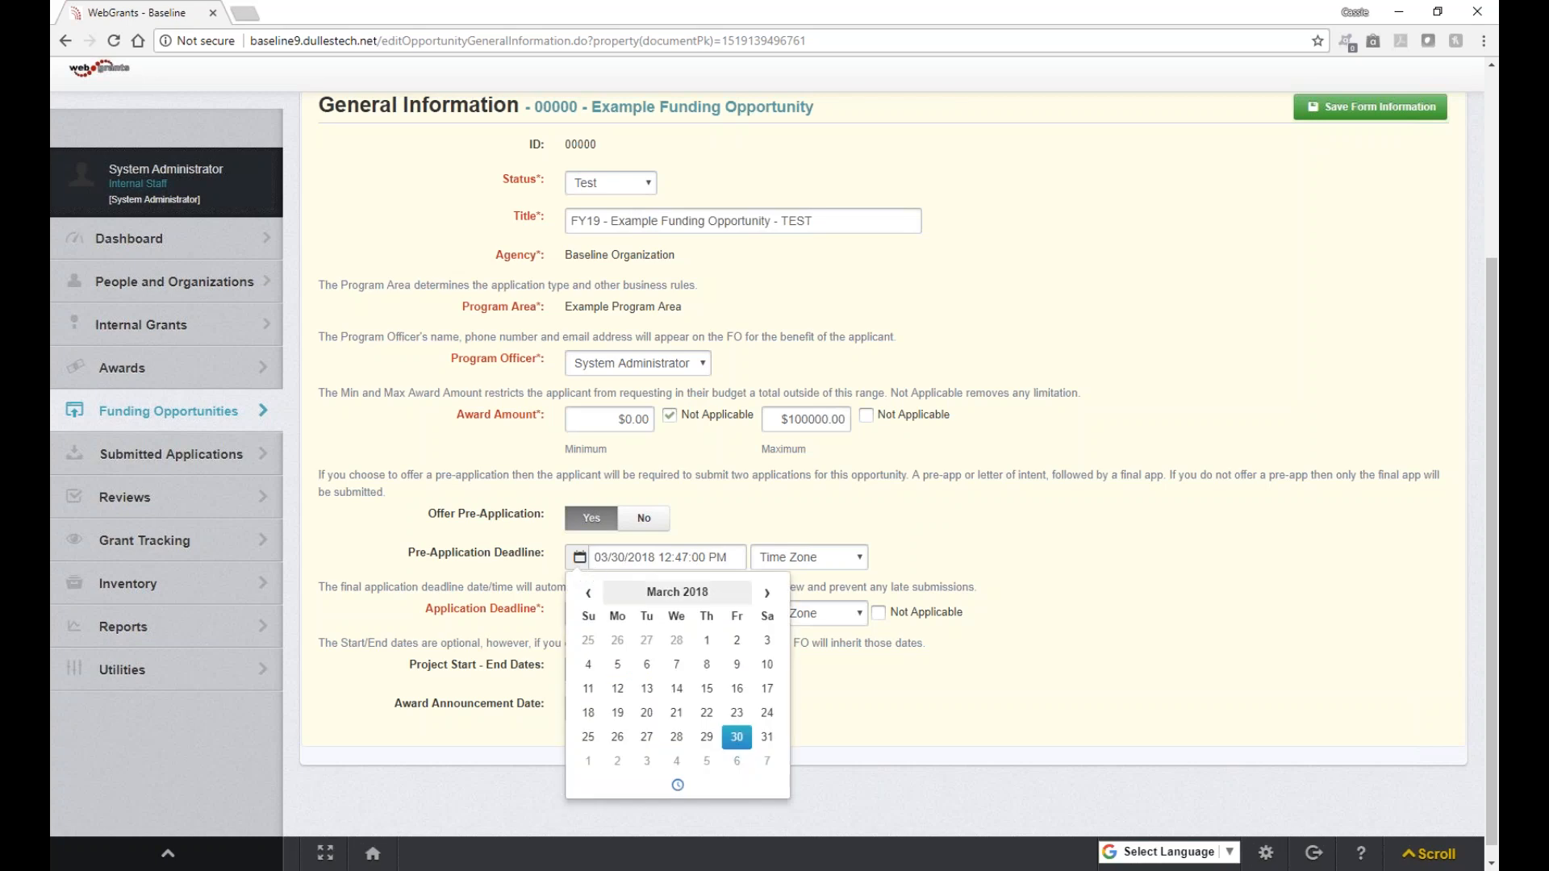
pyautogui.click(767, 736)
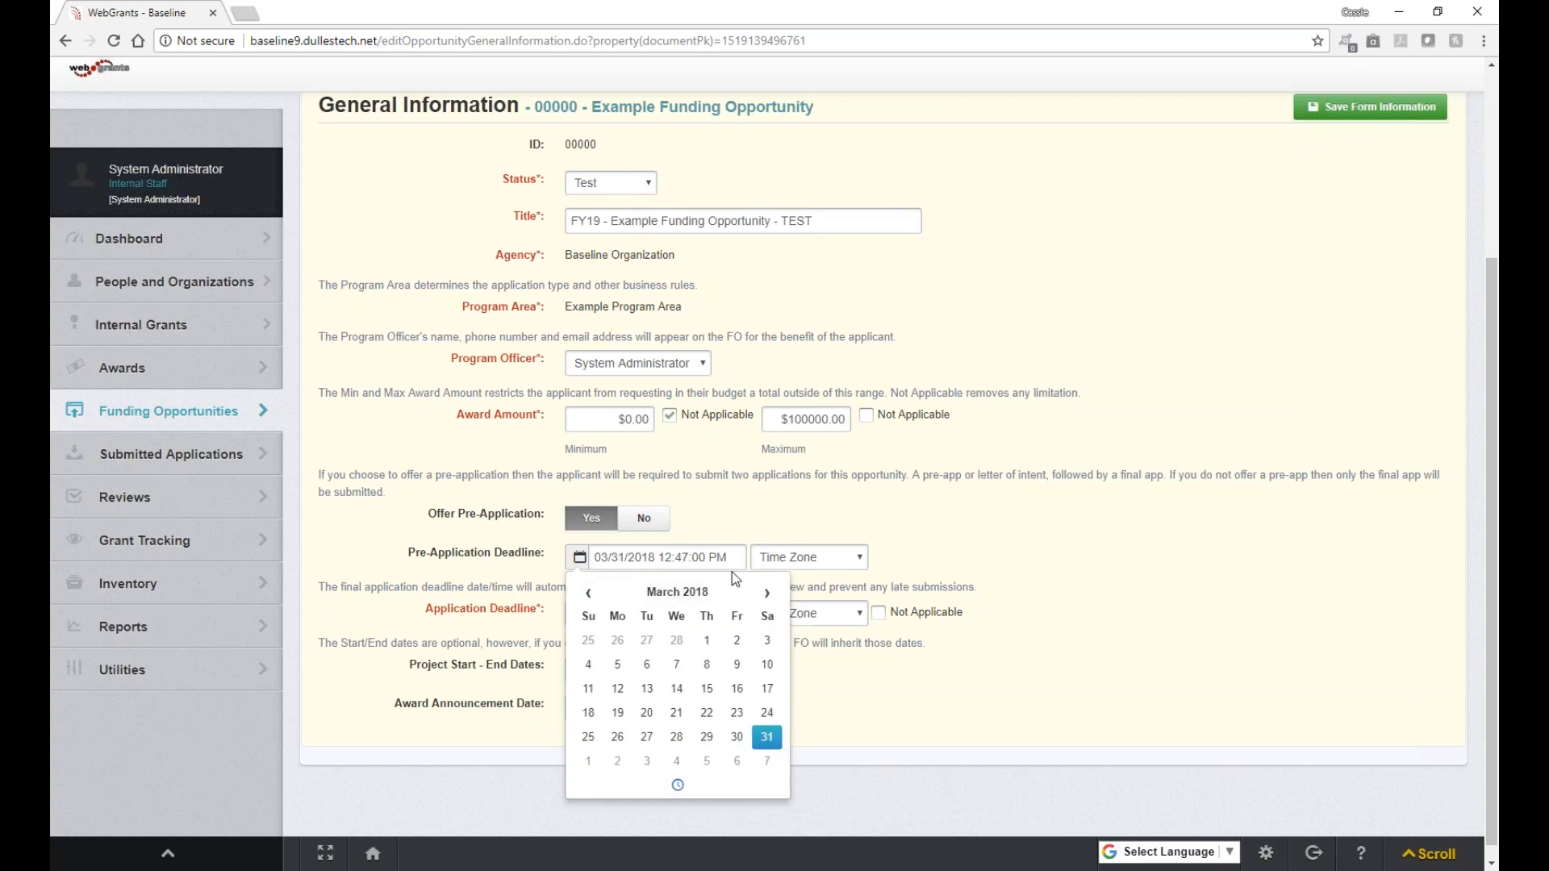
pyautogui.click(703, 540)
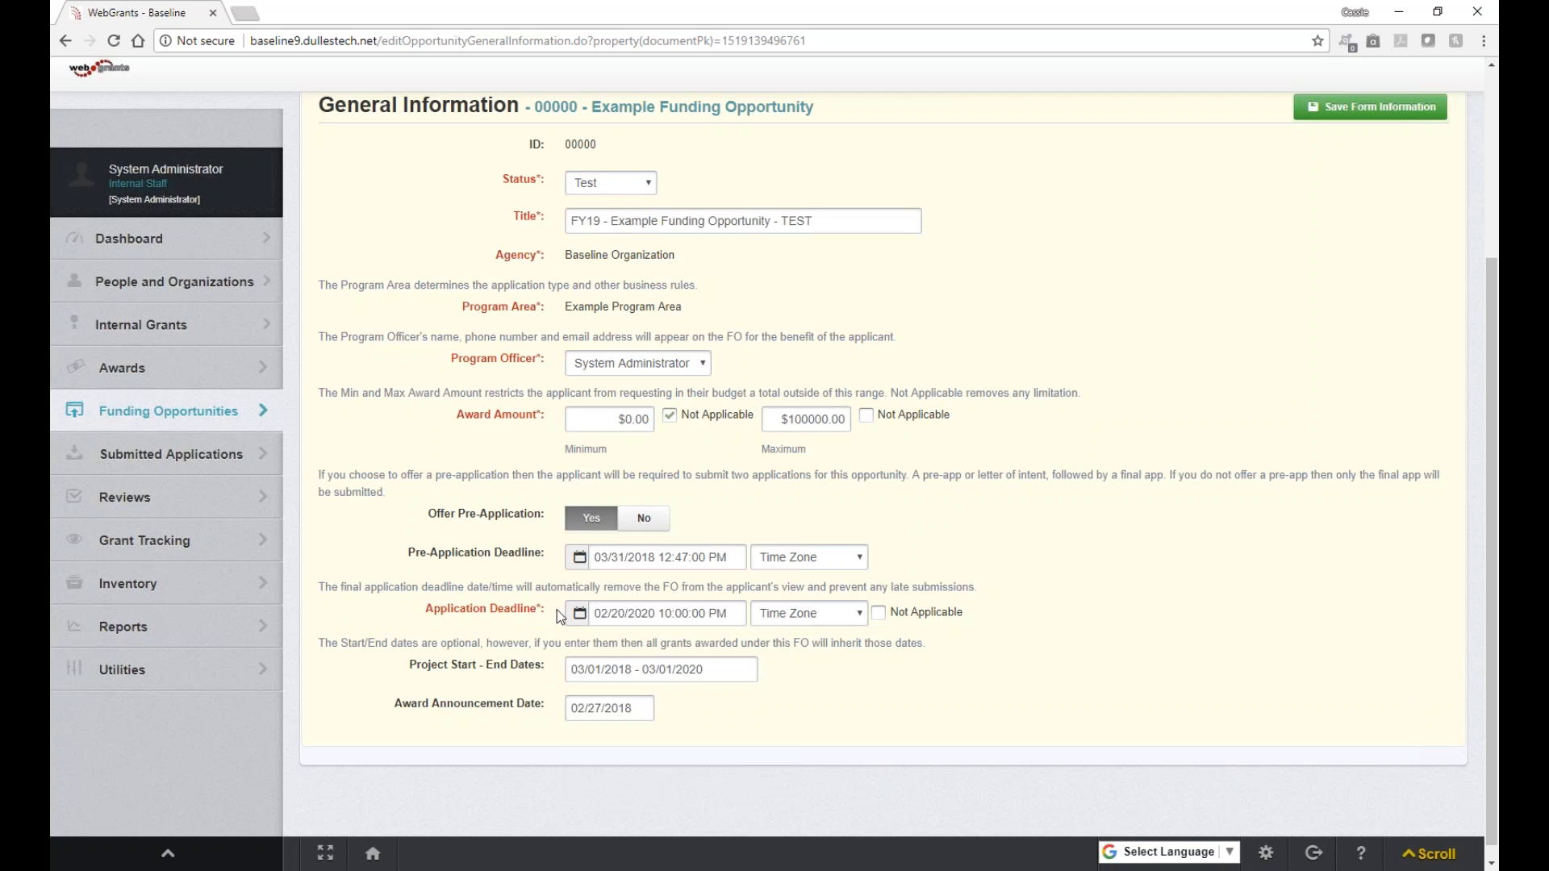
pyautogui.click(643, 518)
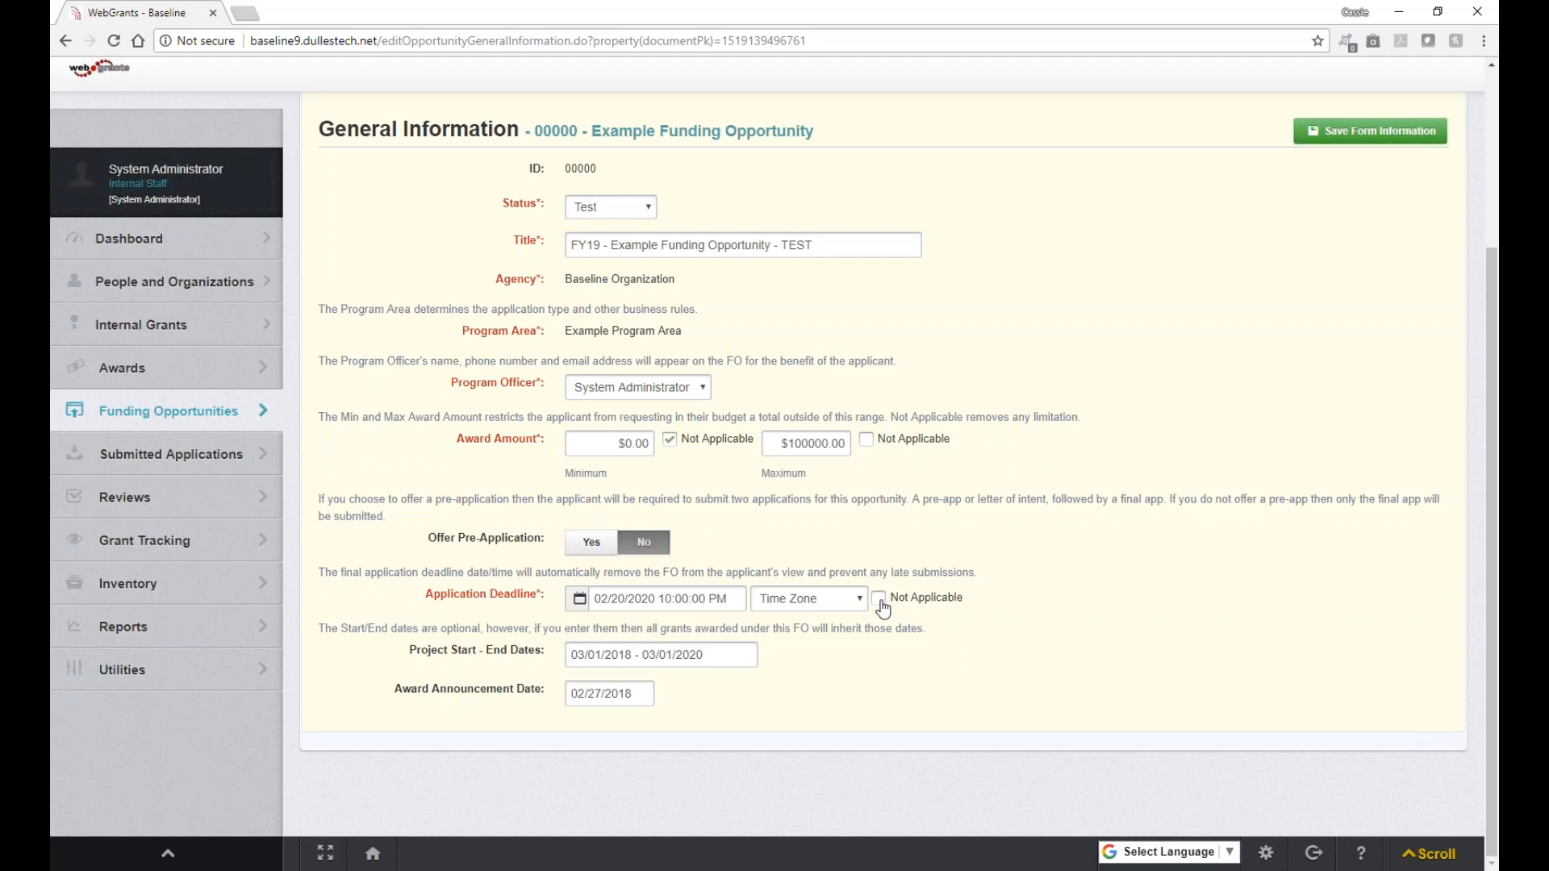
# Step: Mark Application Deadline Not Applicable, set announcement date to 04/26/2018, and save
pyautogui.click(879, 597)
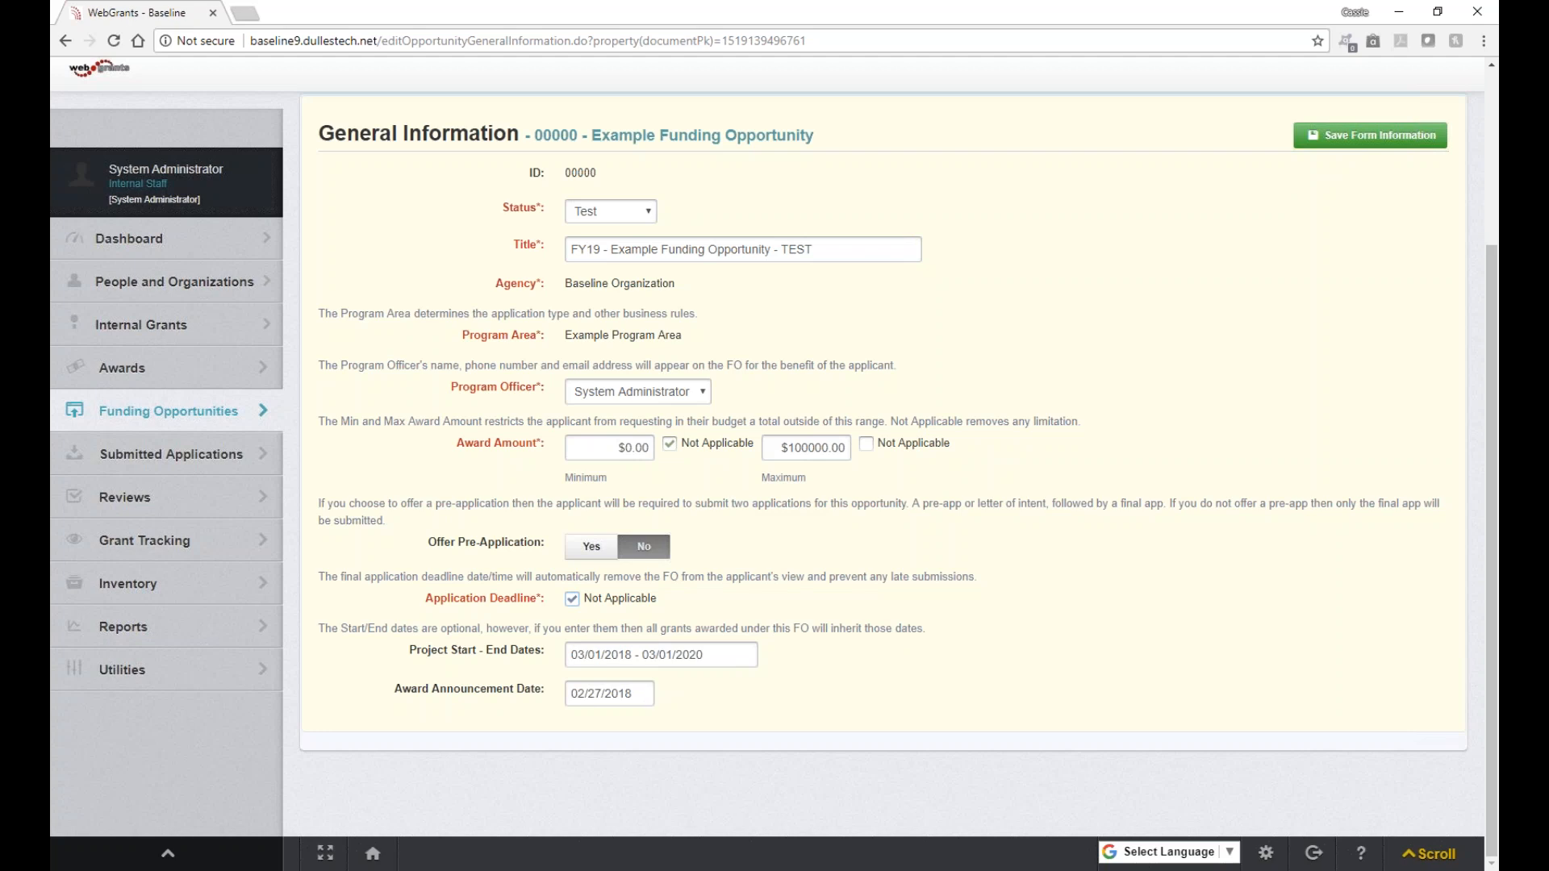
pyautogui.click(637, 695)
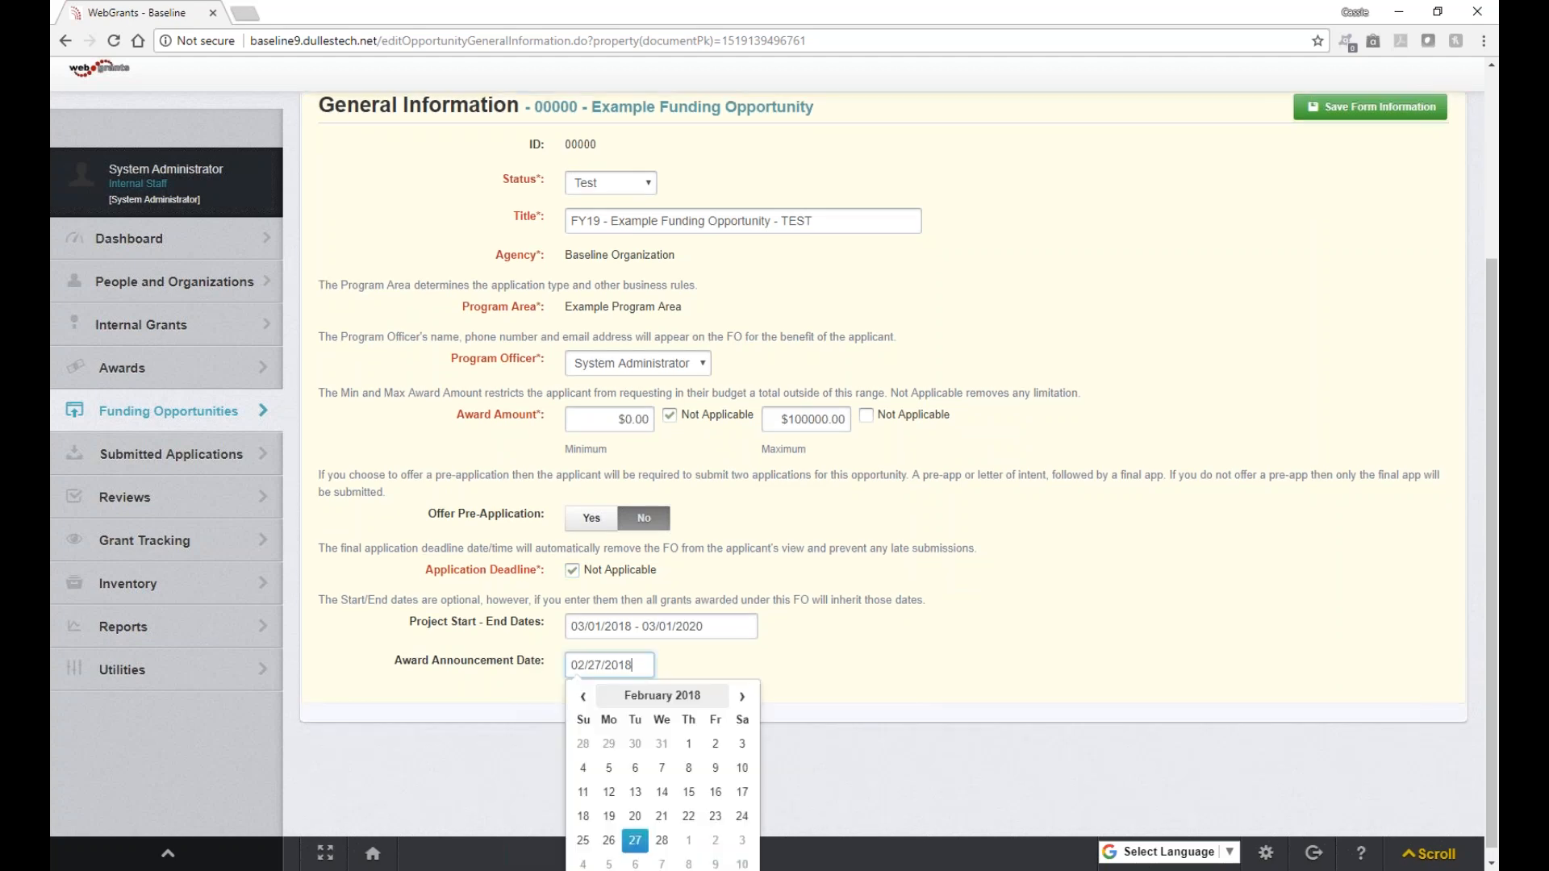
pyautogui.click(743, 696)
pyautogui.click(742, 696)
pyautogui.click(689, 841)
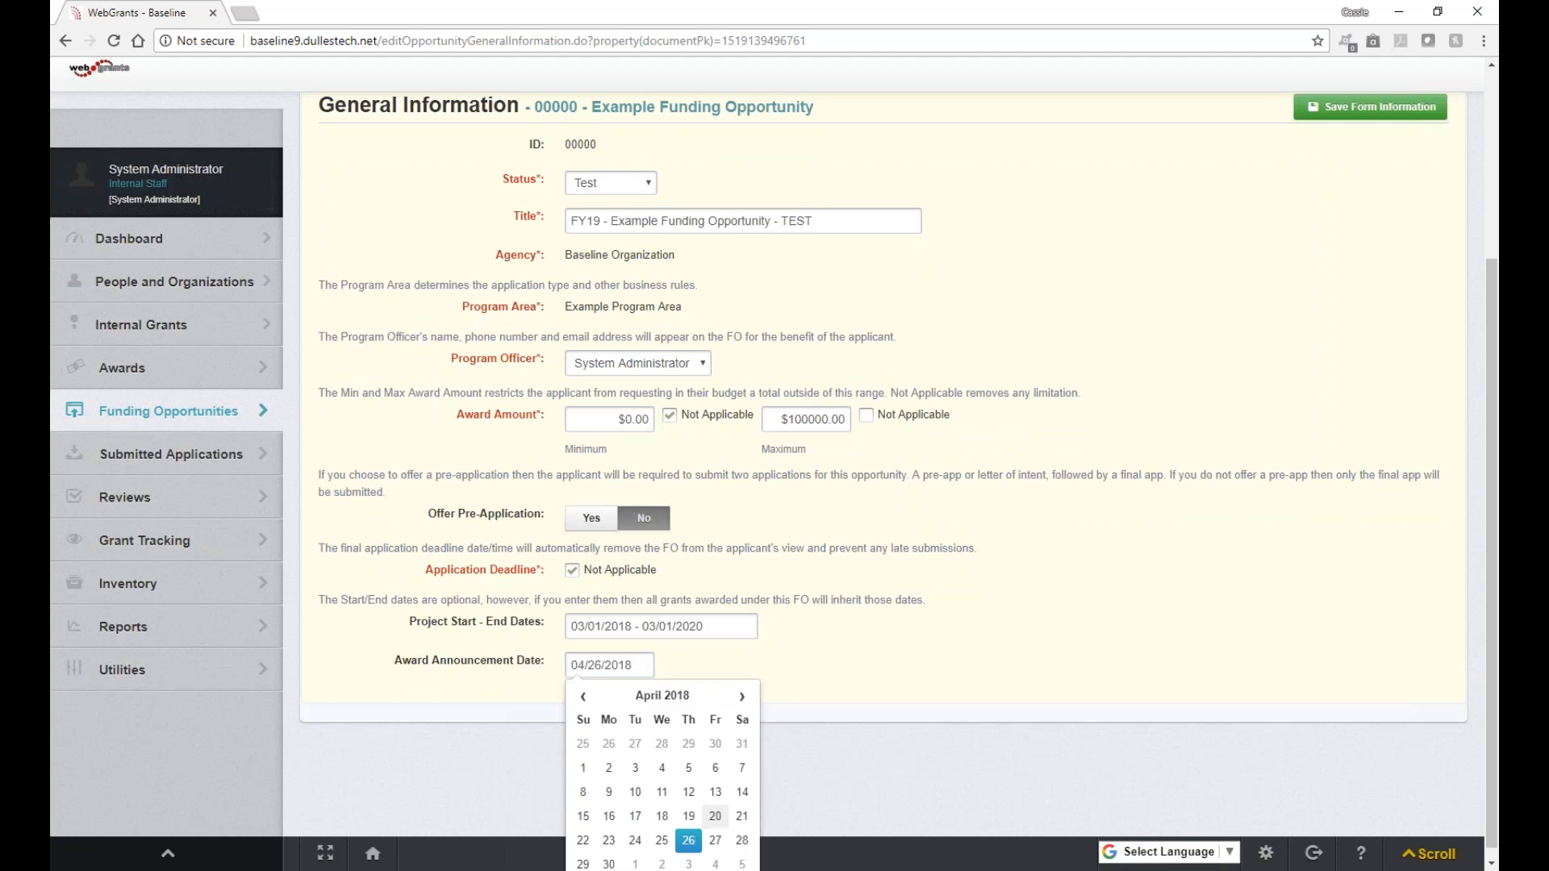
pyautogui.click(975, 657)
pyautogui.scroll(2, 979, 663)
pyautogui.click(1373, 313)
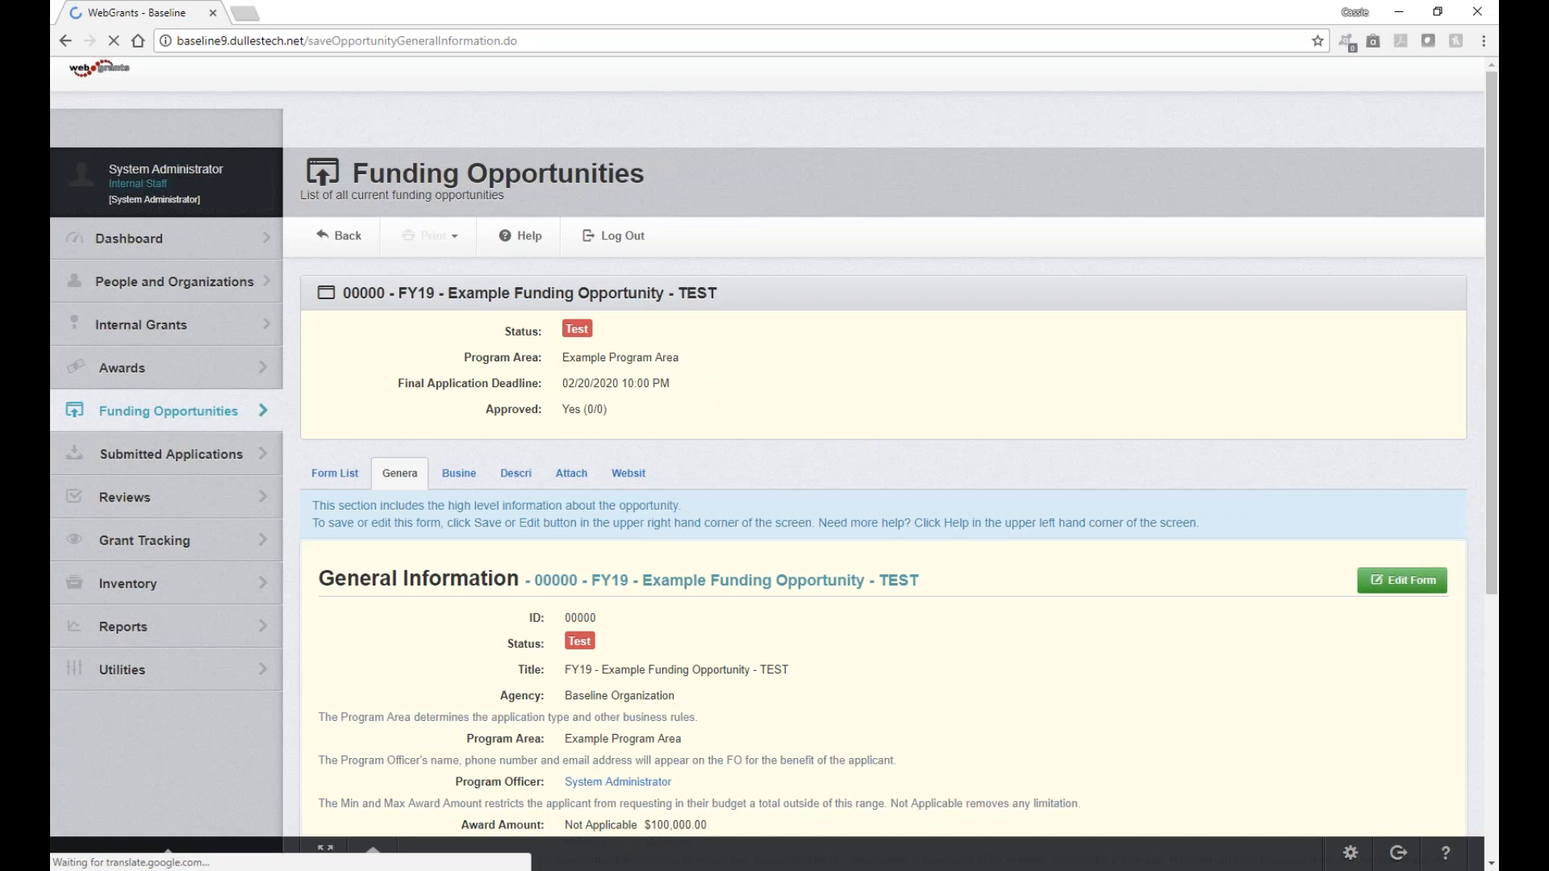
# Step: Go back to the component list and open the Business Rules component
pyautogui.click(342, 482)
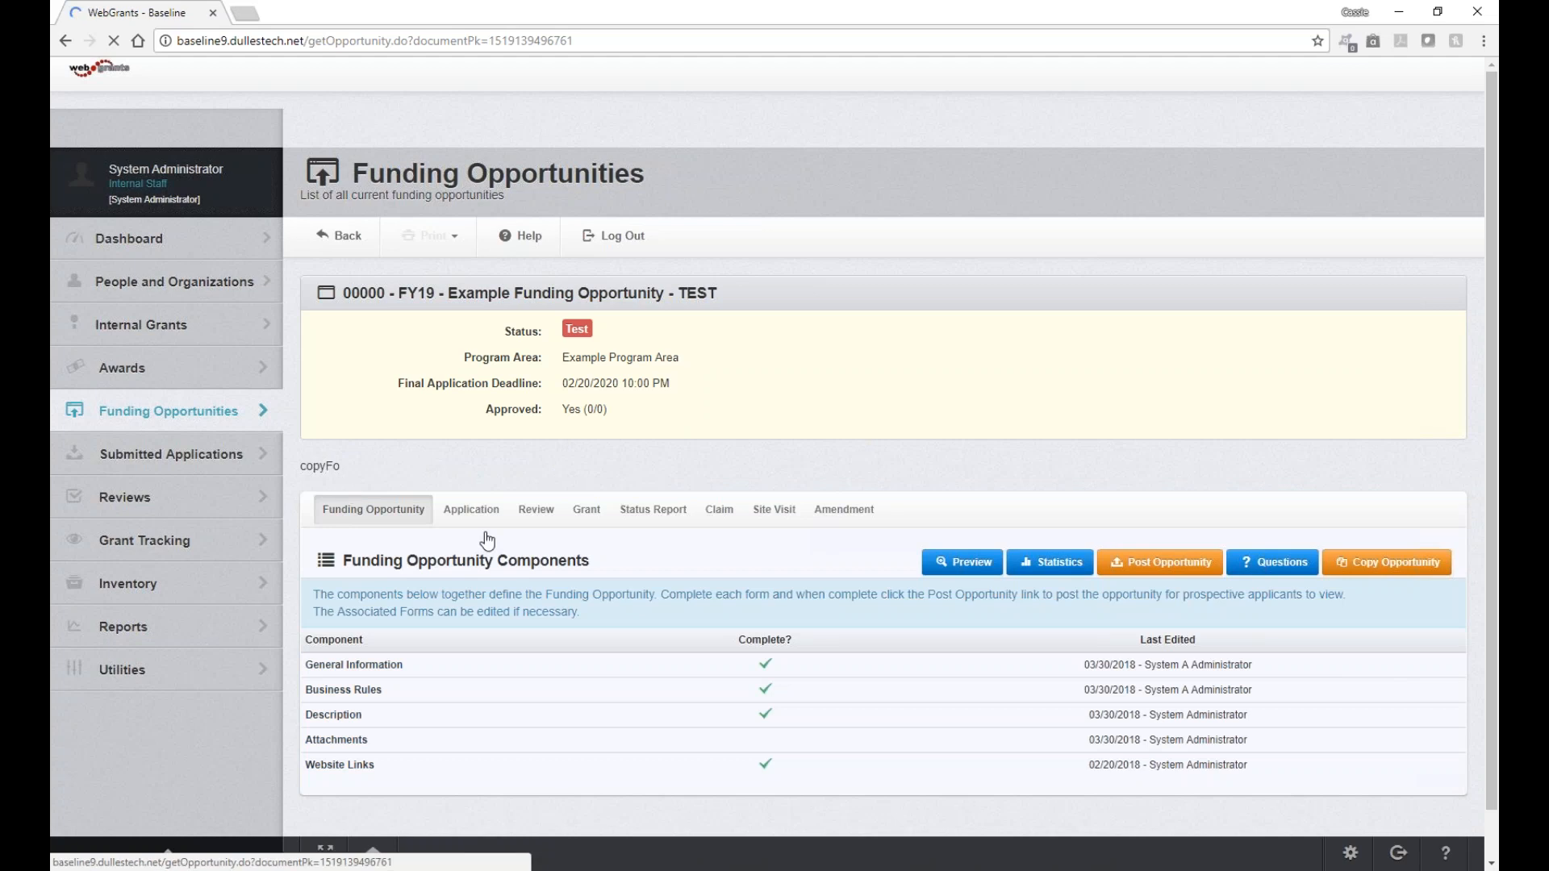
pyautogui.click(354, 698)
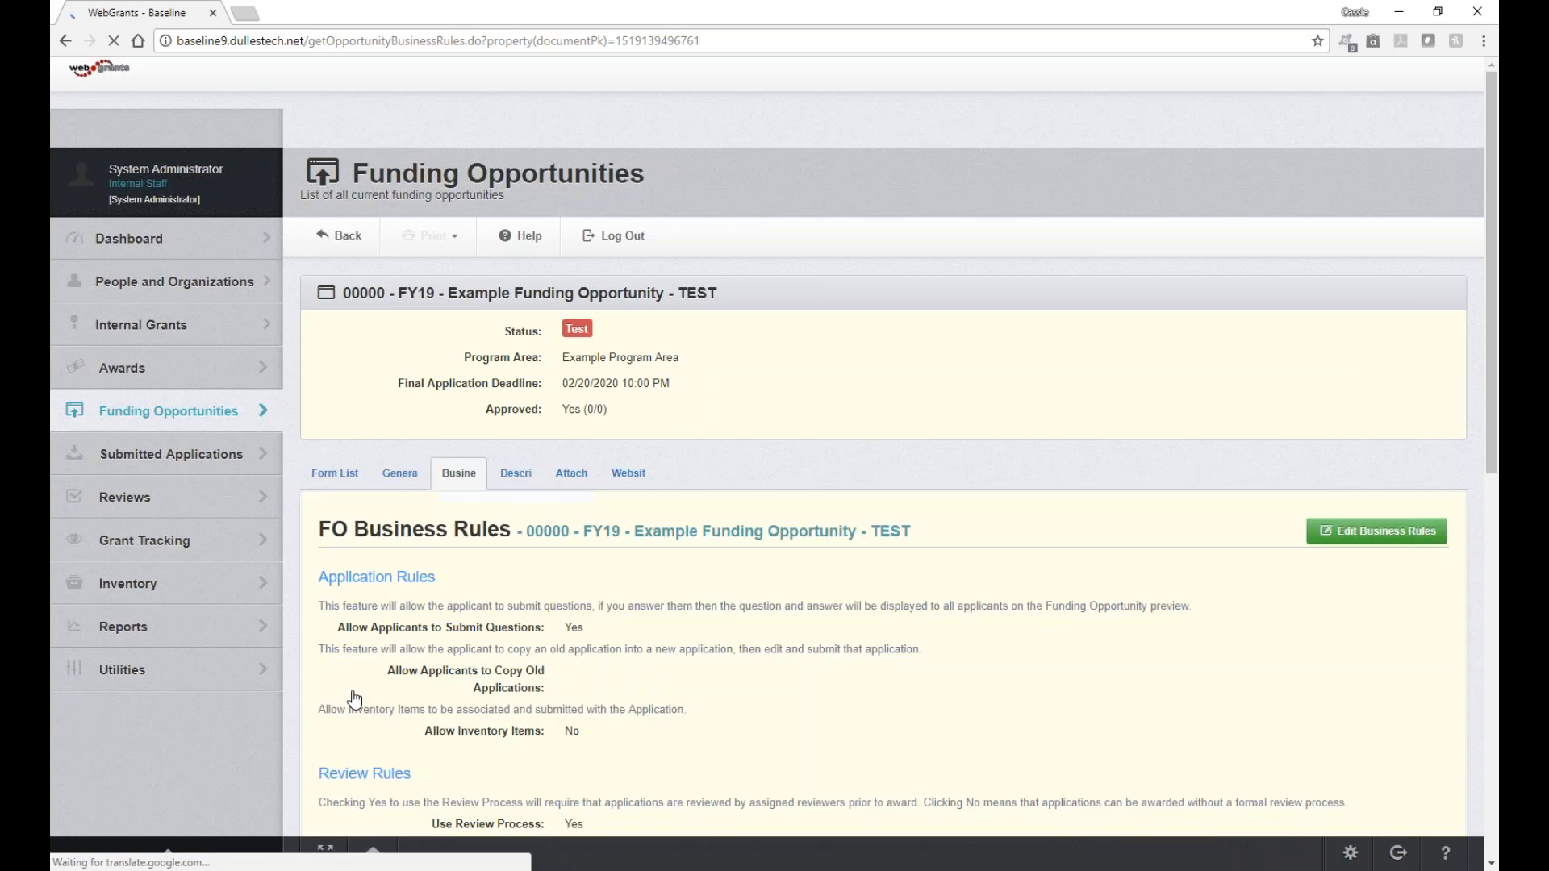
# Step: Edit the business rules: allow copying old applications, keep inventory items at No, turn on the review process
pyautogui.click(1385, 534)
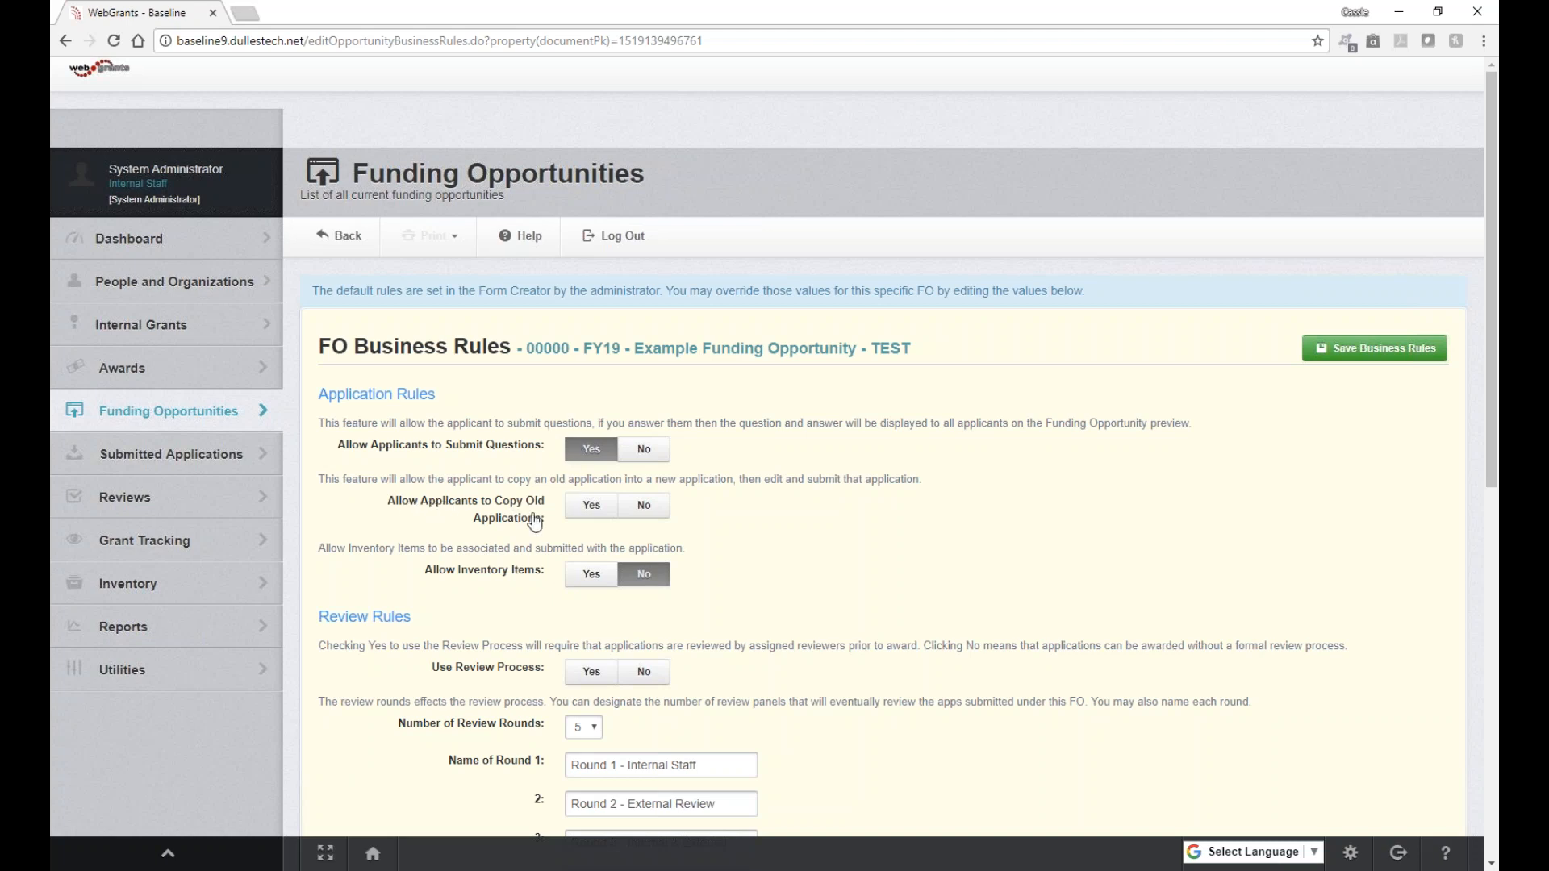
pyautogui.click(593, 510)
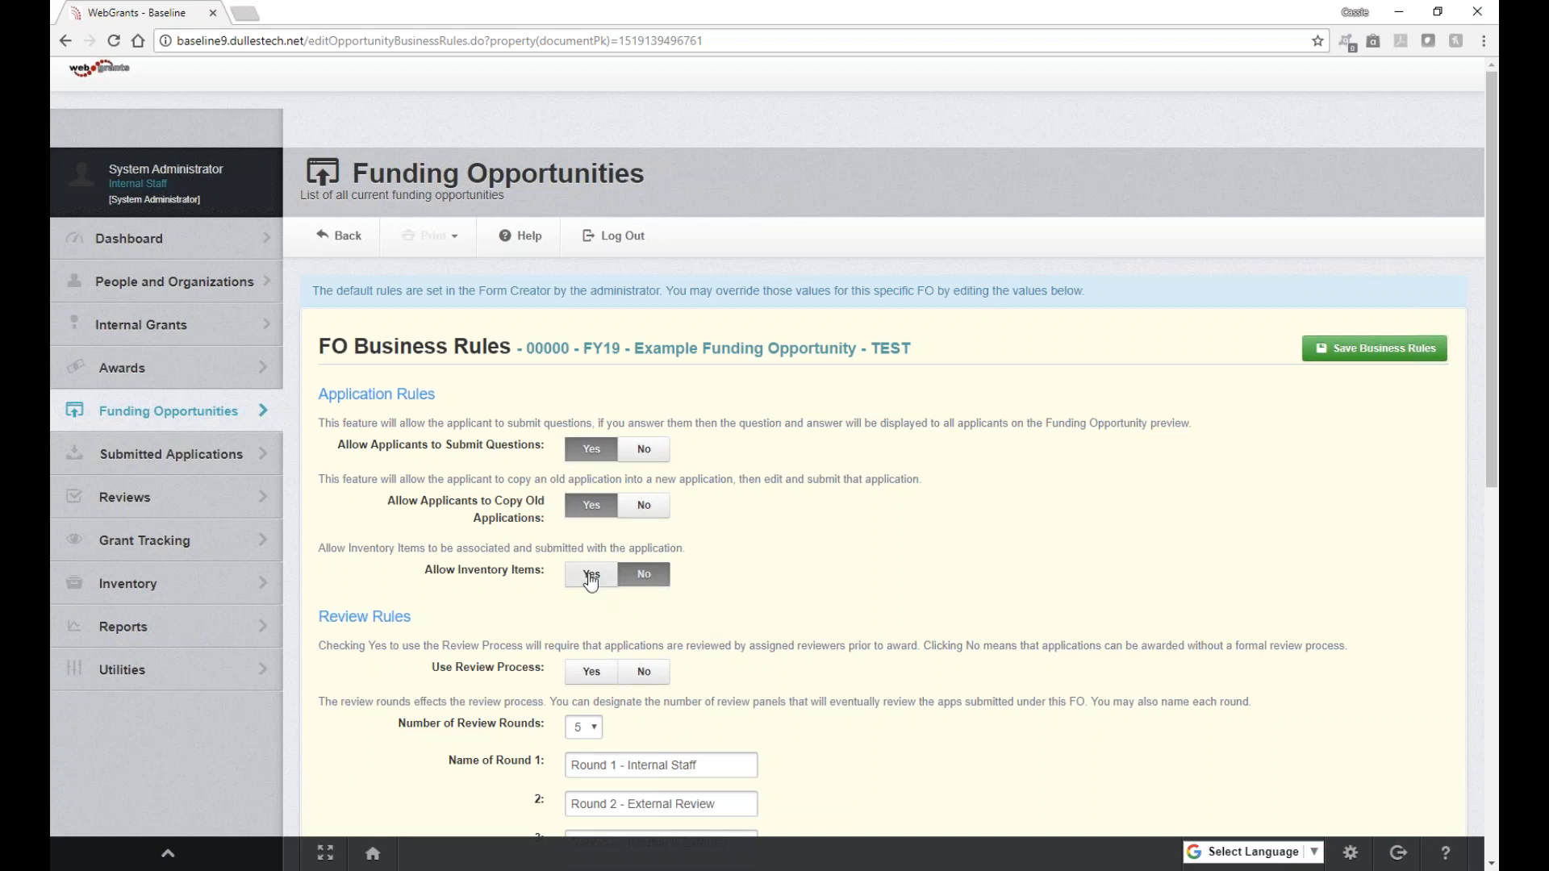
pyautogui.click(592, 576)
pyautogui.click(645, 576)
pyautogui.scroll(-1, 790, 575)
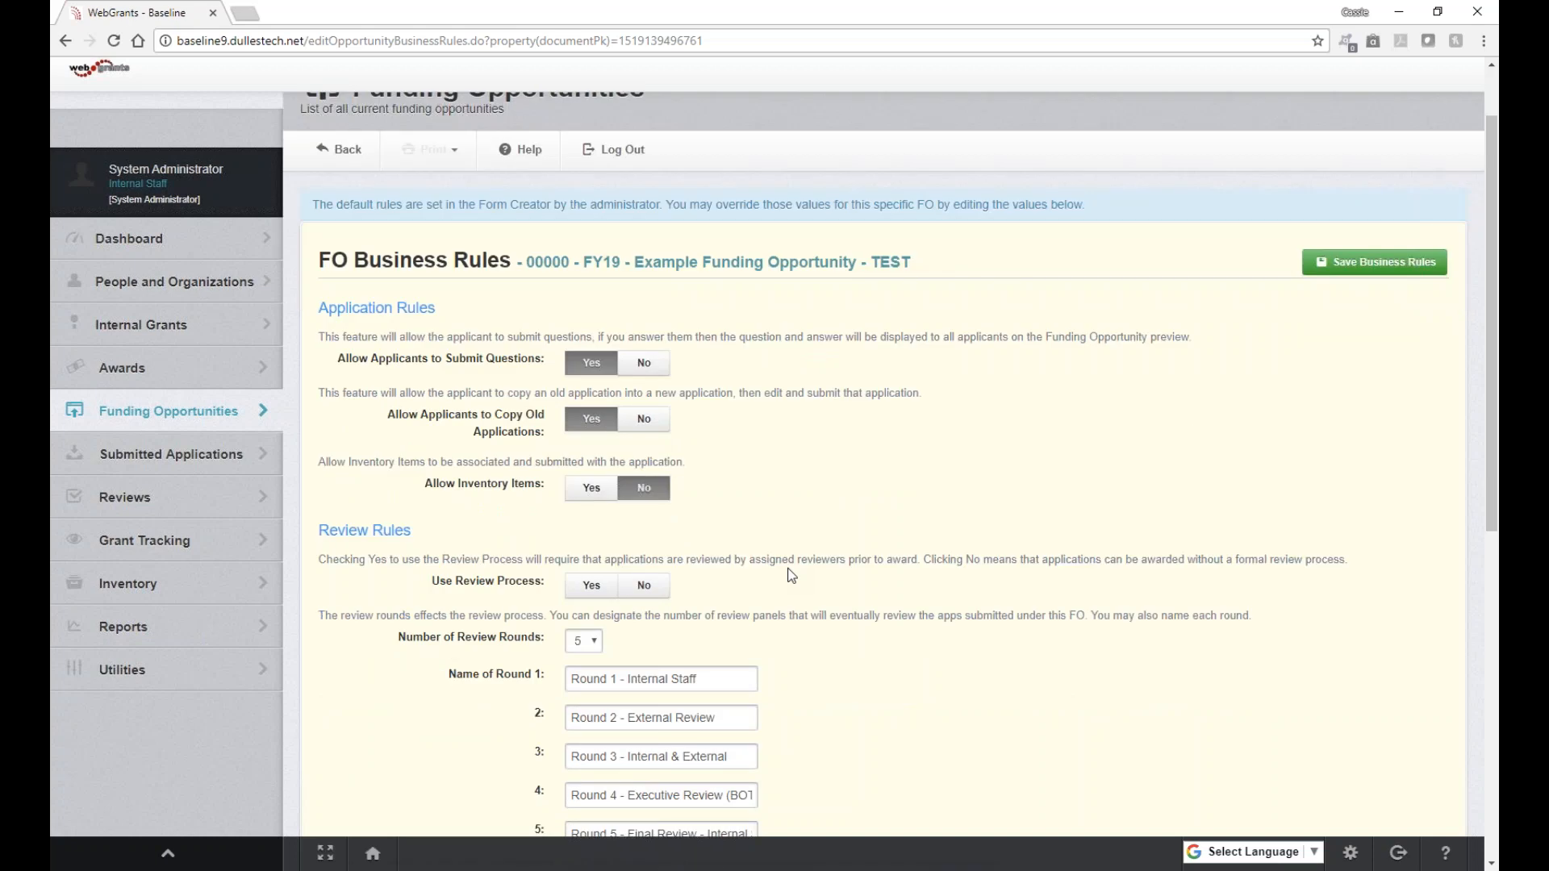
pyautogui.scroll(-2, 792, 576)
pyautogui.click(596, 414)
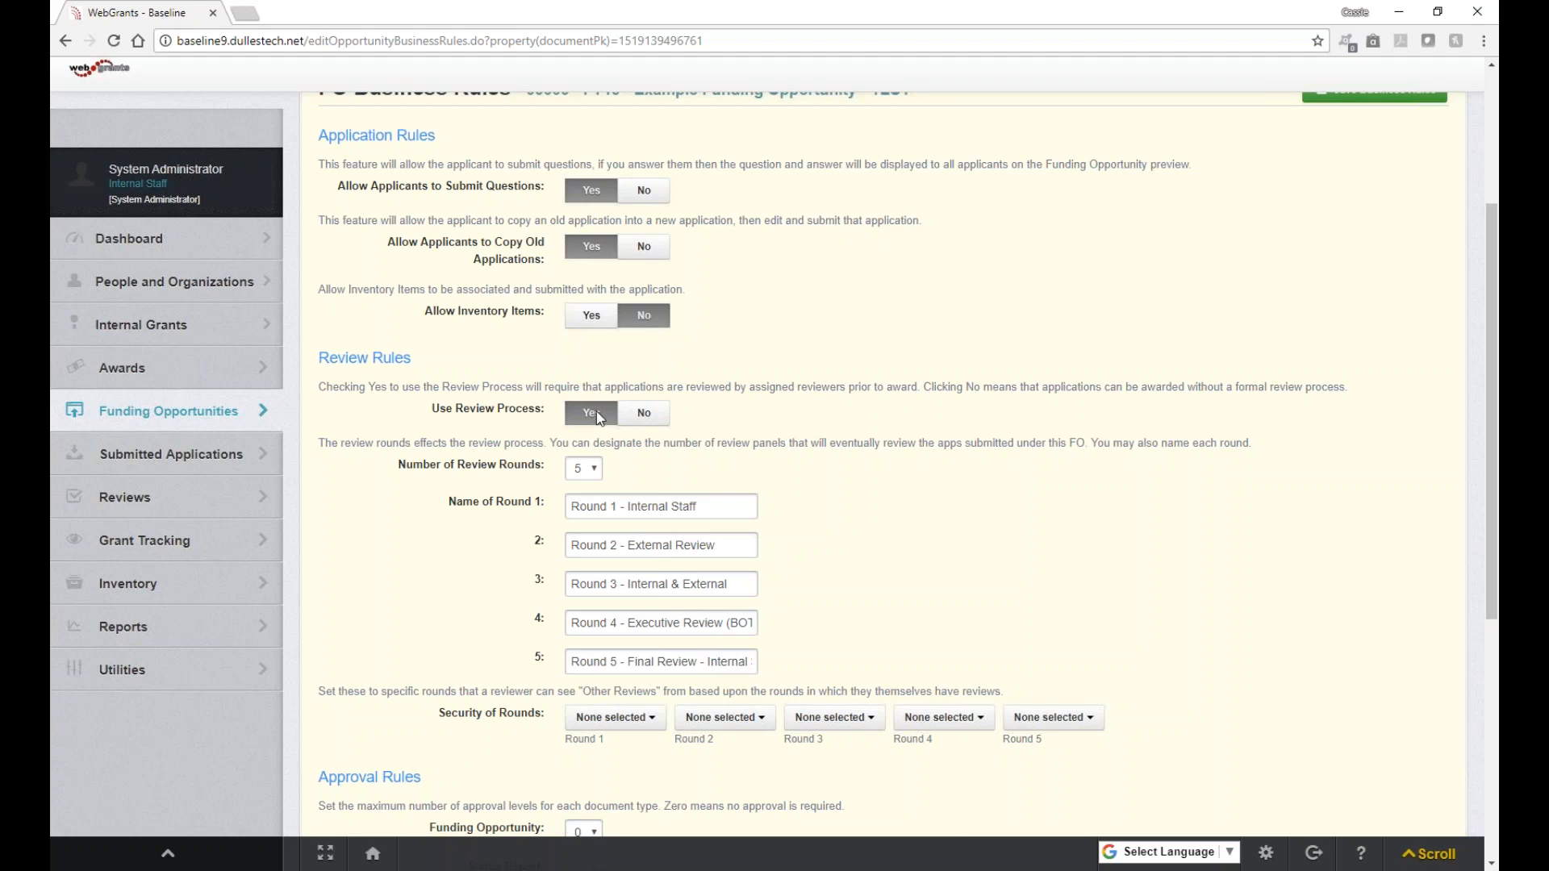
# Step: Keep 5 review rounds, require status report date periods, and leave zero-value budget lines visible
pyautogui.click(597, 475)
pyautogui.click(598, 474)
pyautogui.scroll(-1, 726, 653)
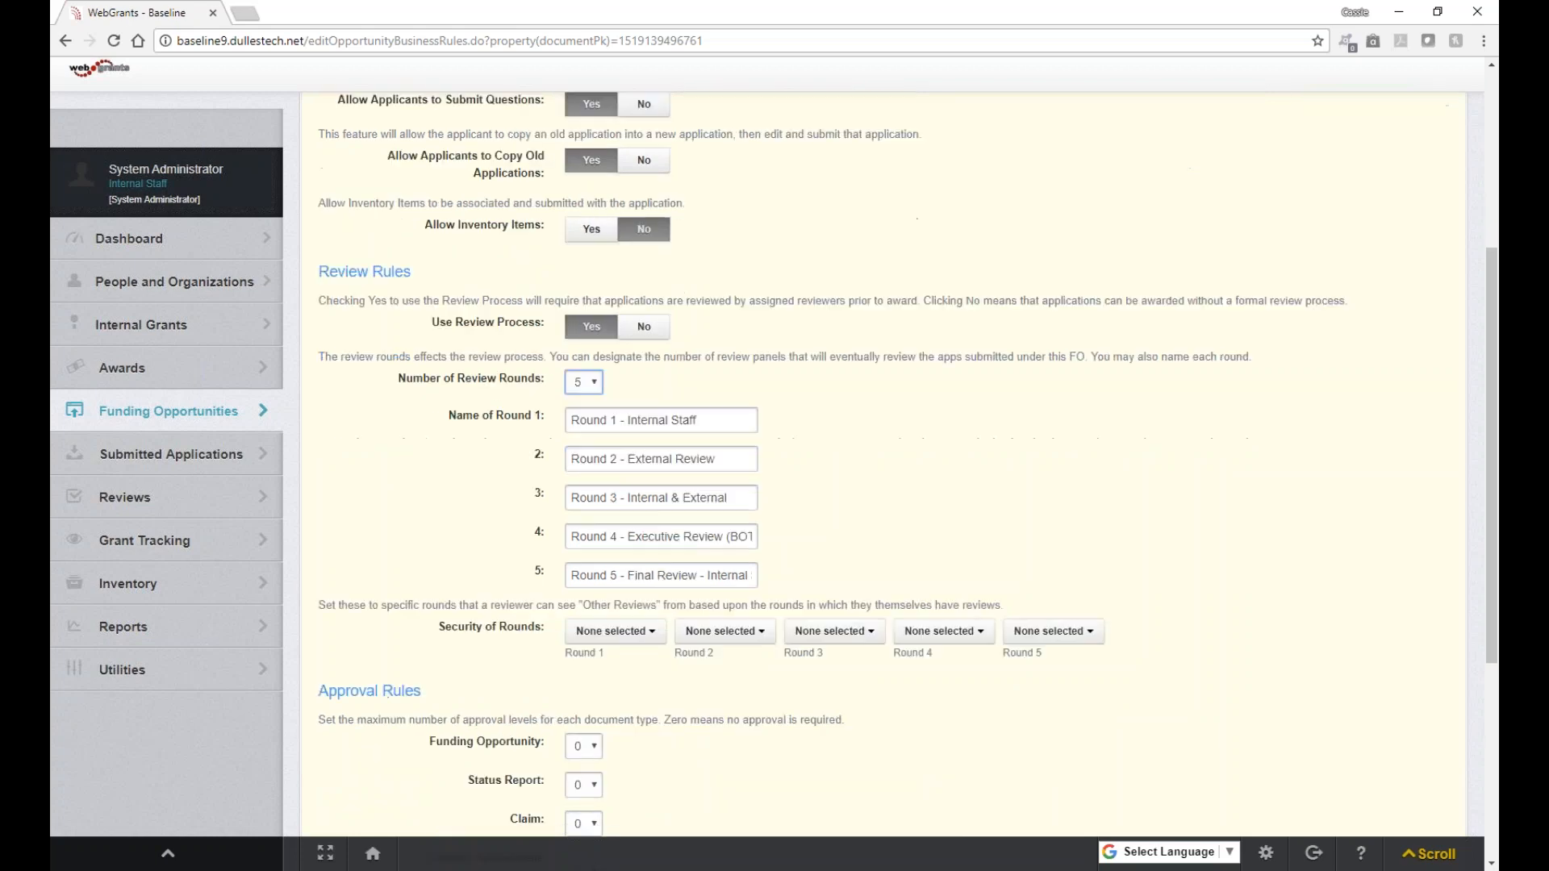
pyautogui.scroll(-2, 725, 653)
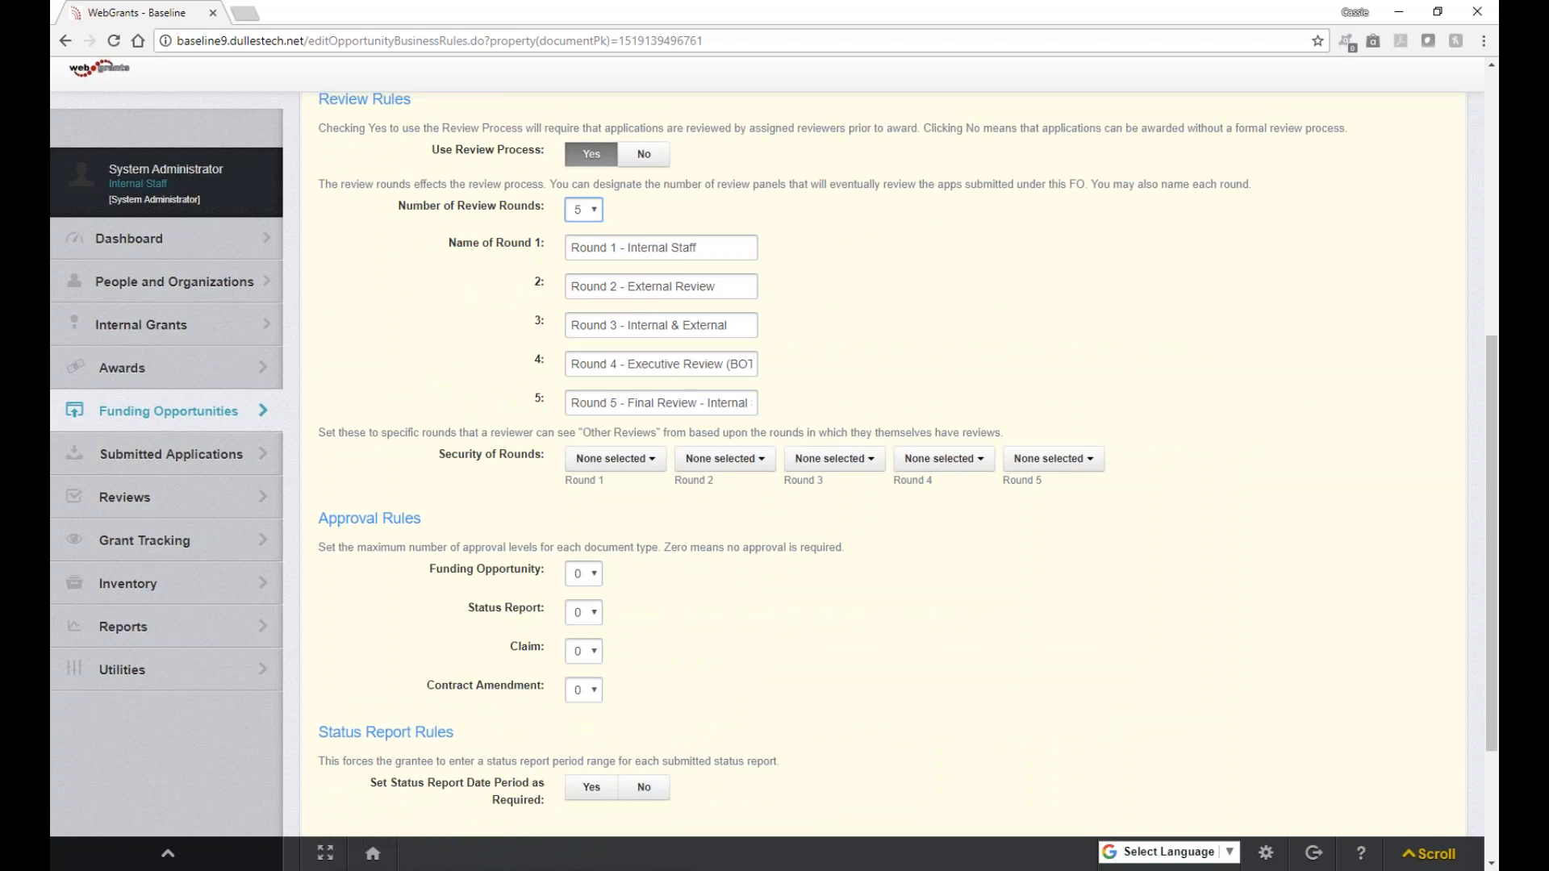
pyautogui.scroll(-1, 887, 468)
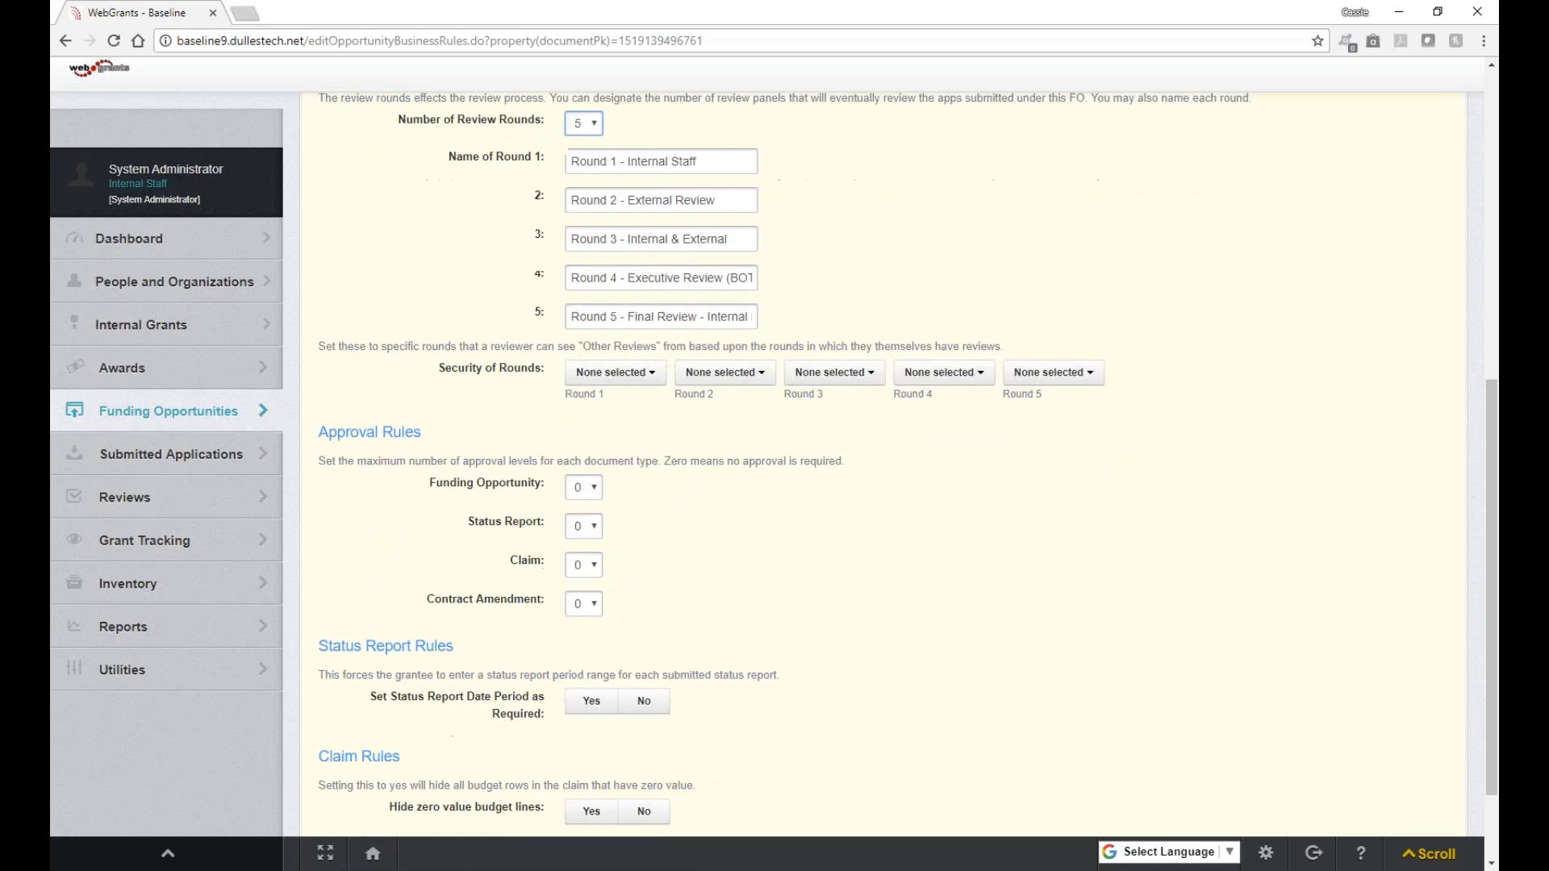
pyautogui.scroll(-1, 888, 468)
pyautogui.scroll(-1, 626, 611)
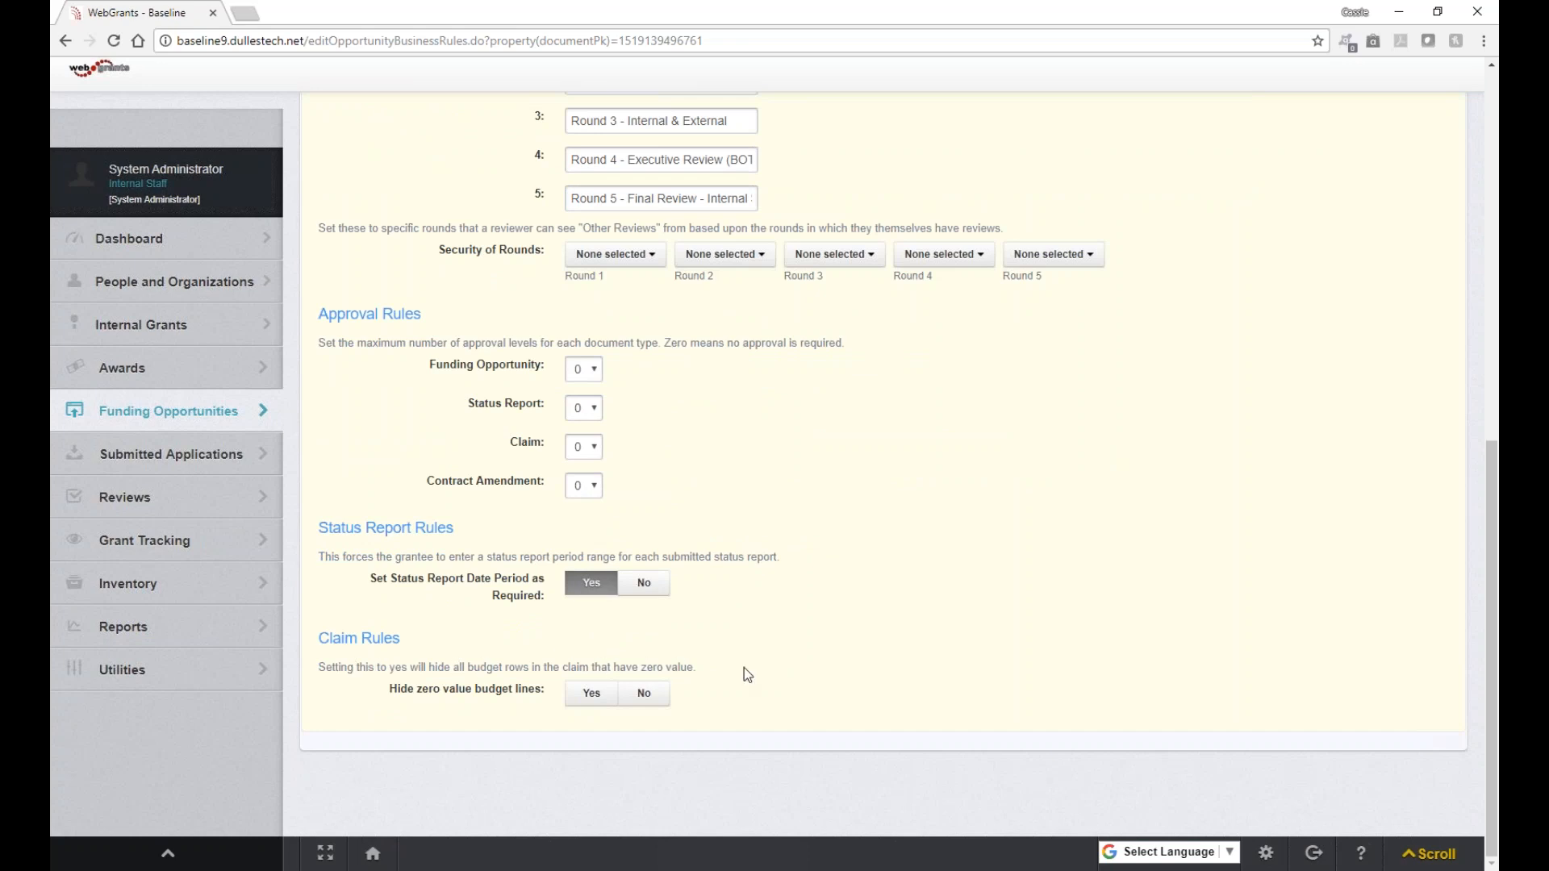
pyautogui.click(644, 694)
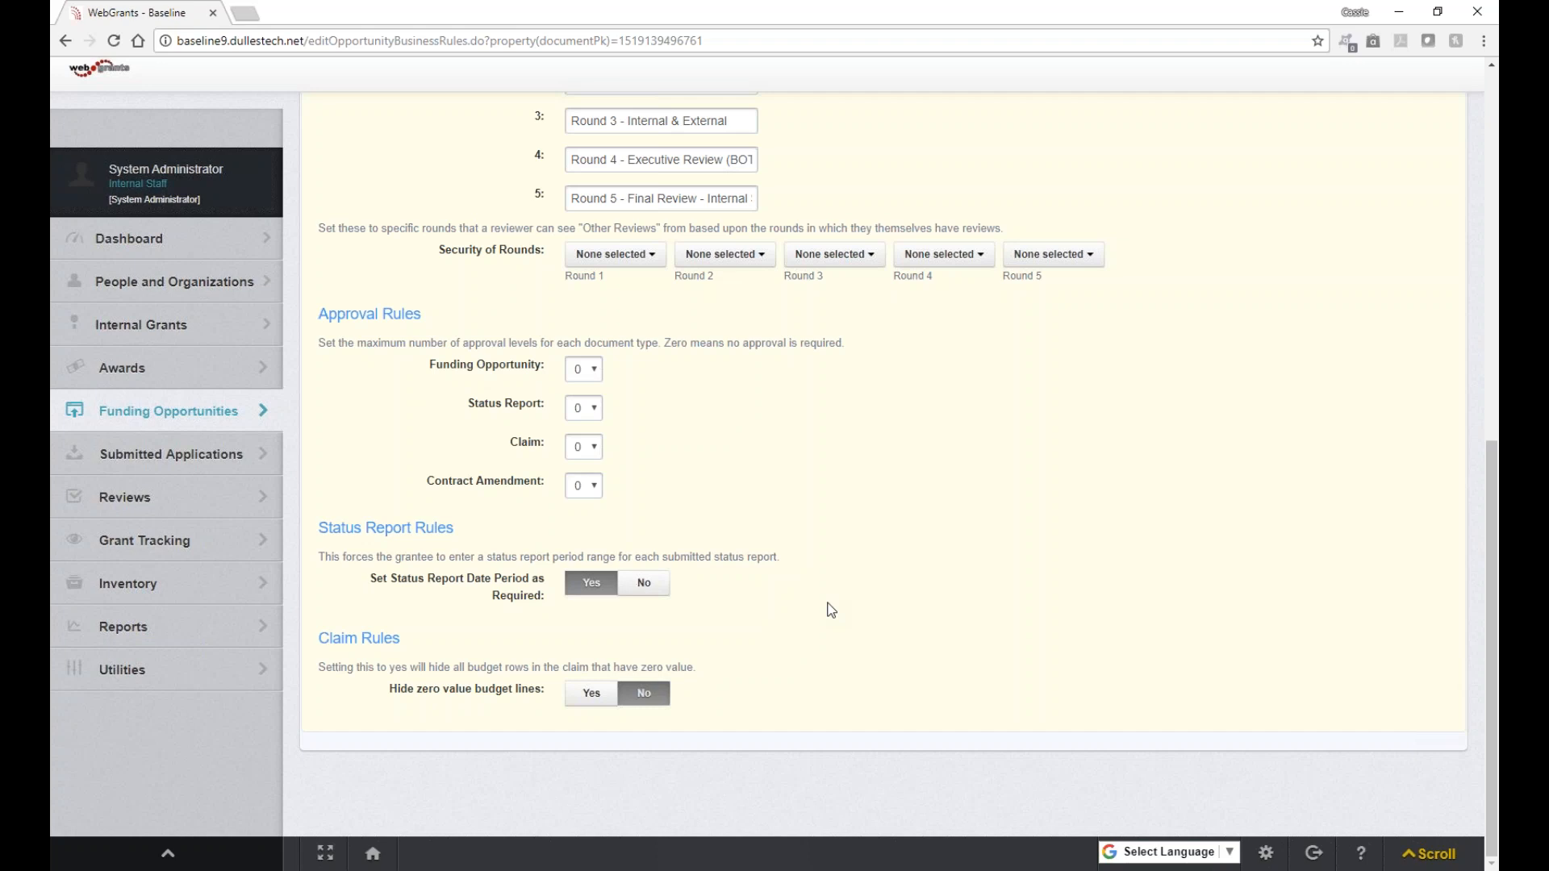
pyautogui.scroll(1, 831, 609)
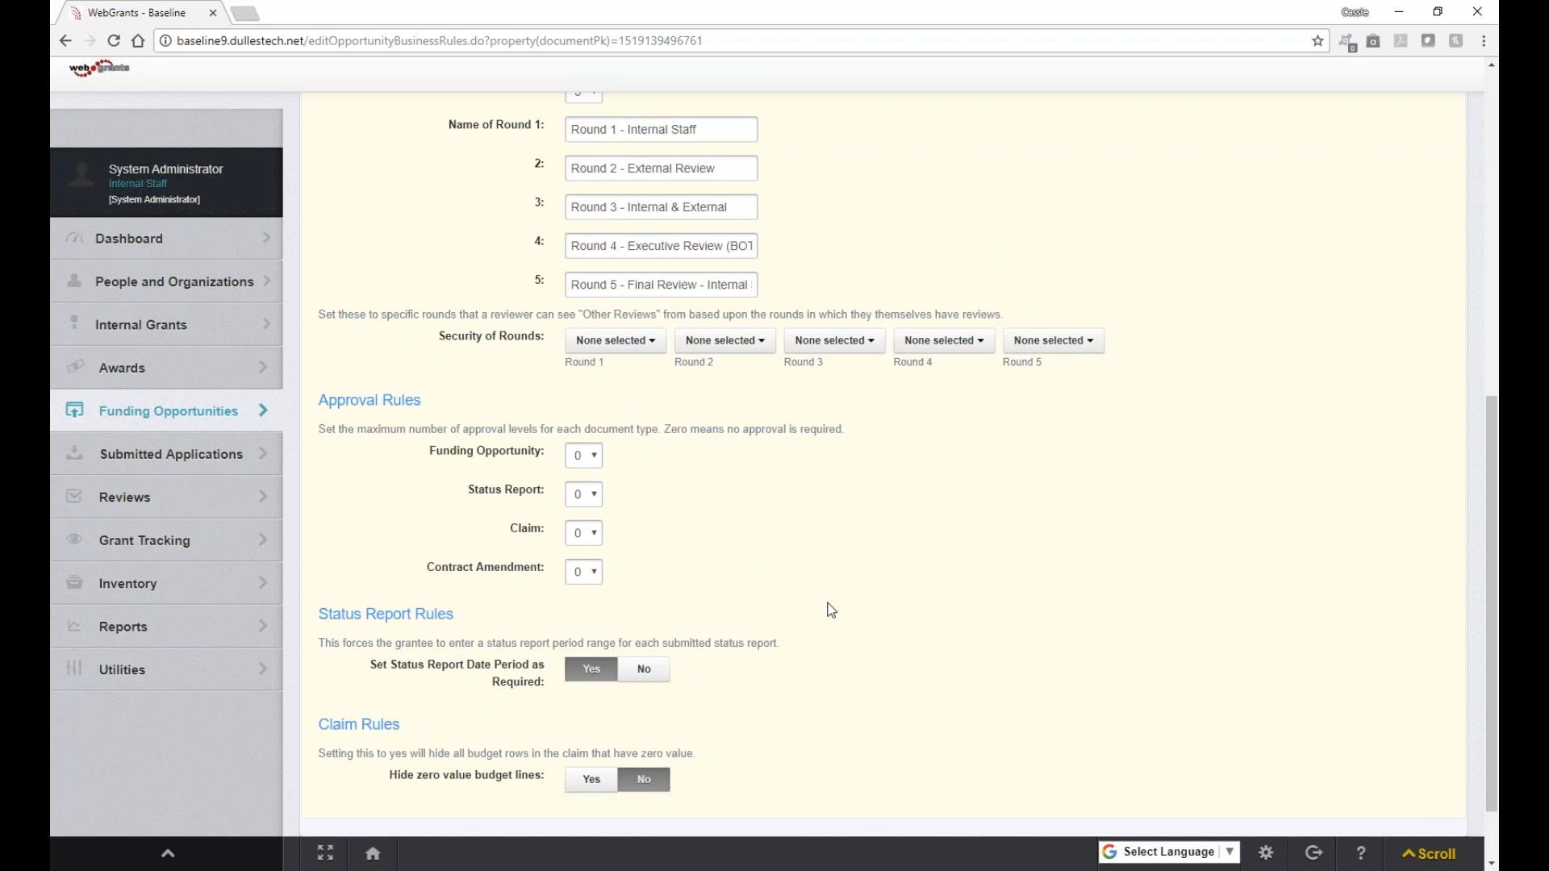
pyautogui.scroll(8, 831, 610)
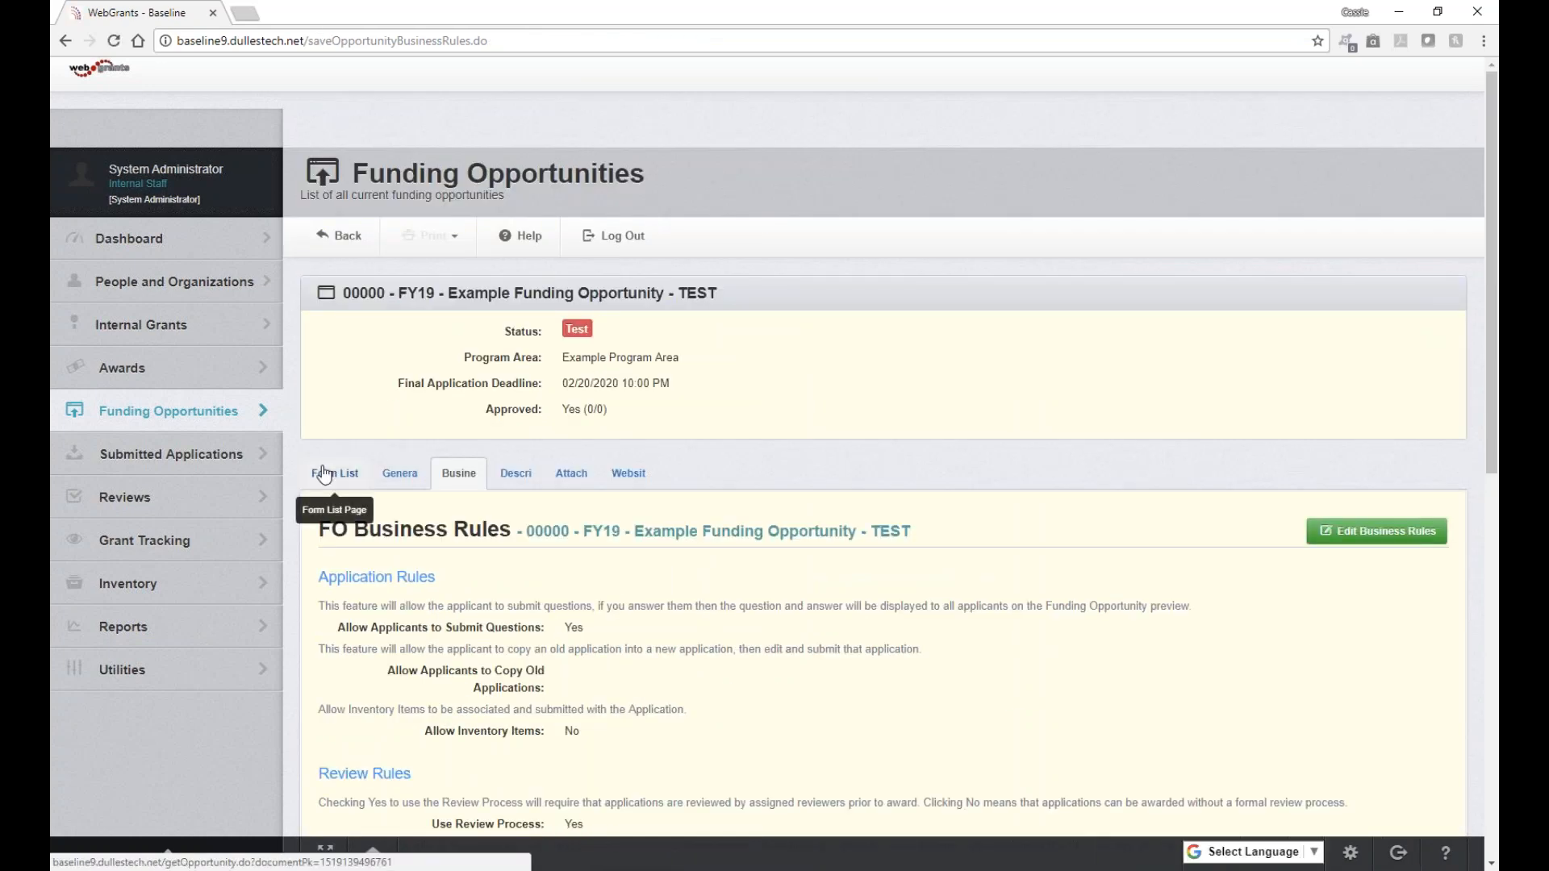
# Step: Open the opportunity's Description component from the Form List
pyautogui.click(323, 474)
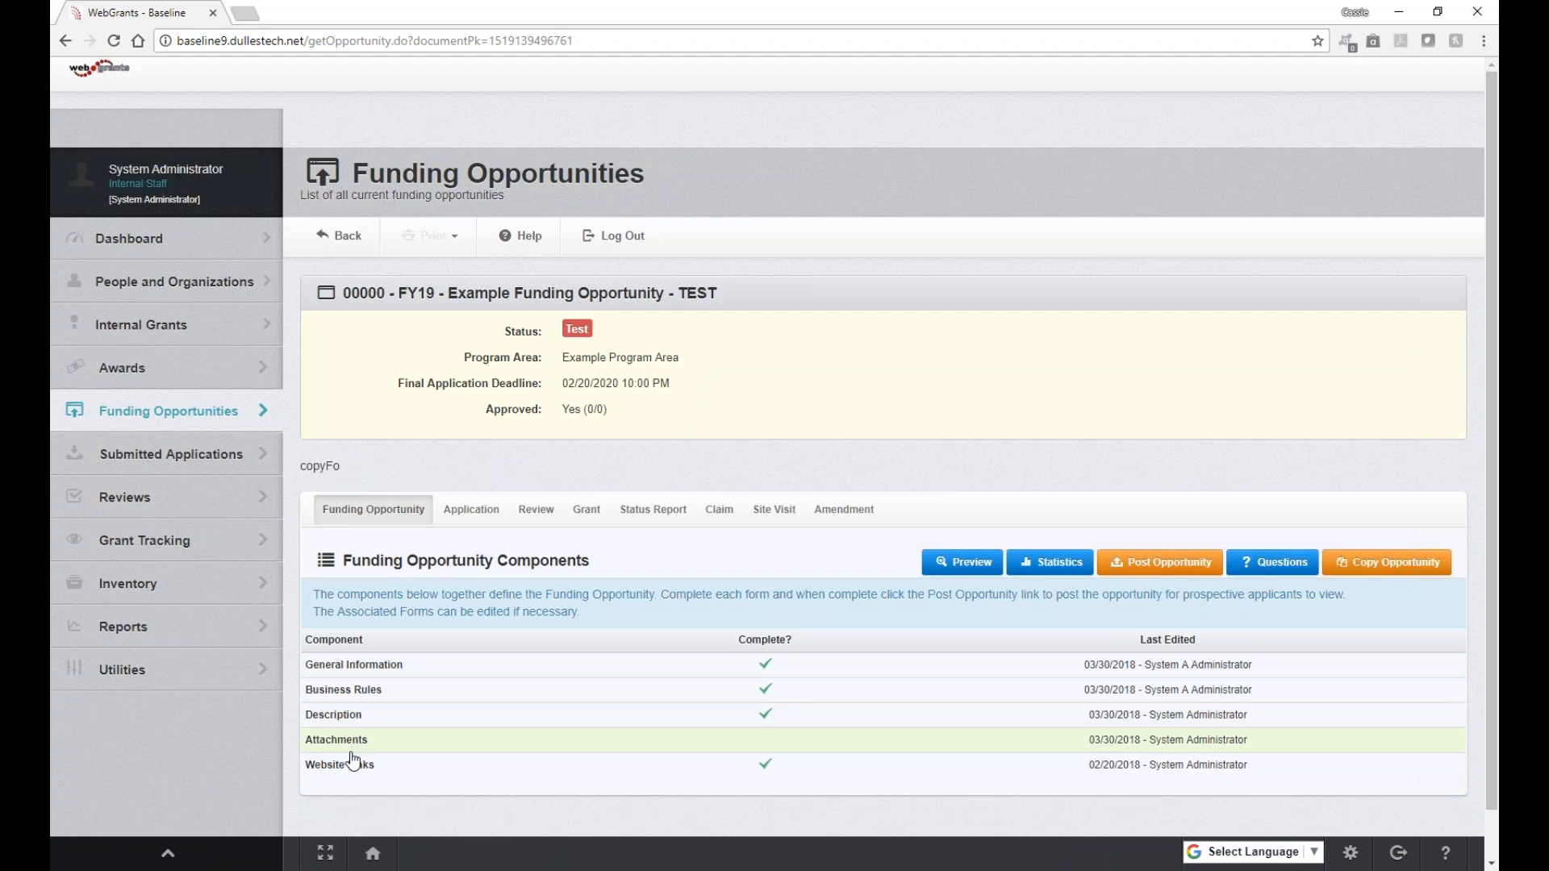
pyautogui.click(334, 715)
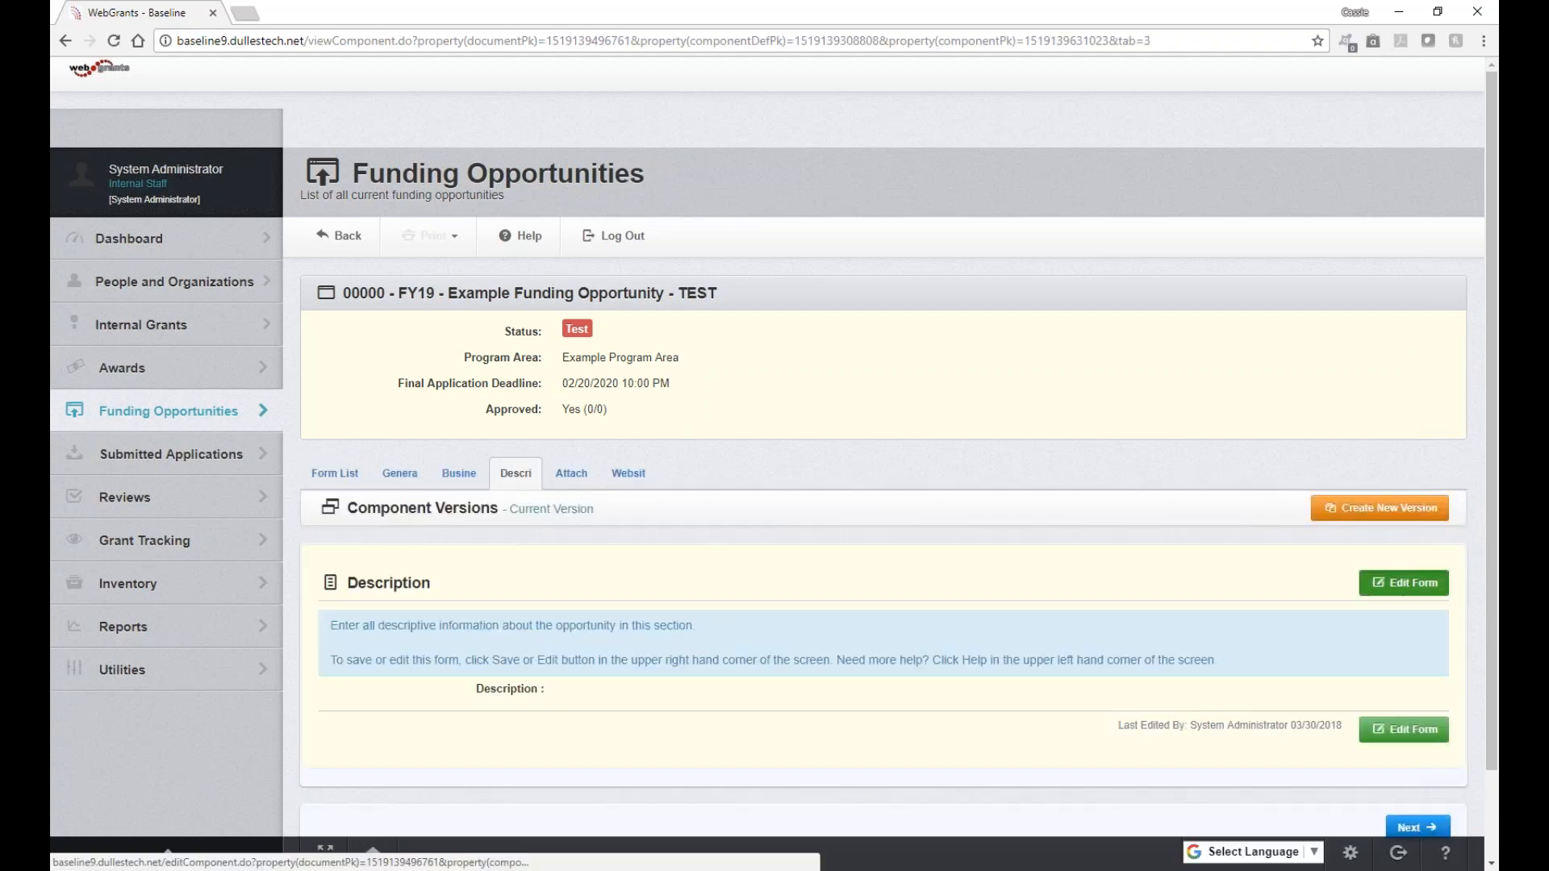
pyautogui.click(1404, 583)
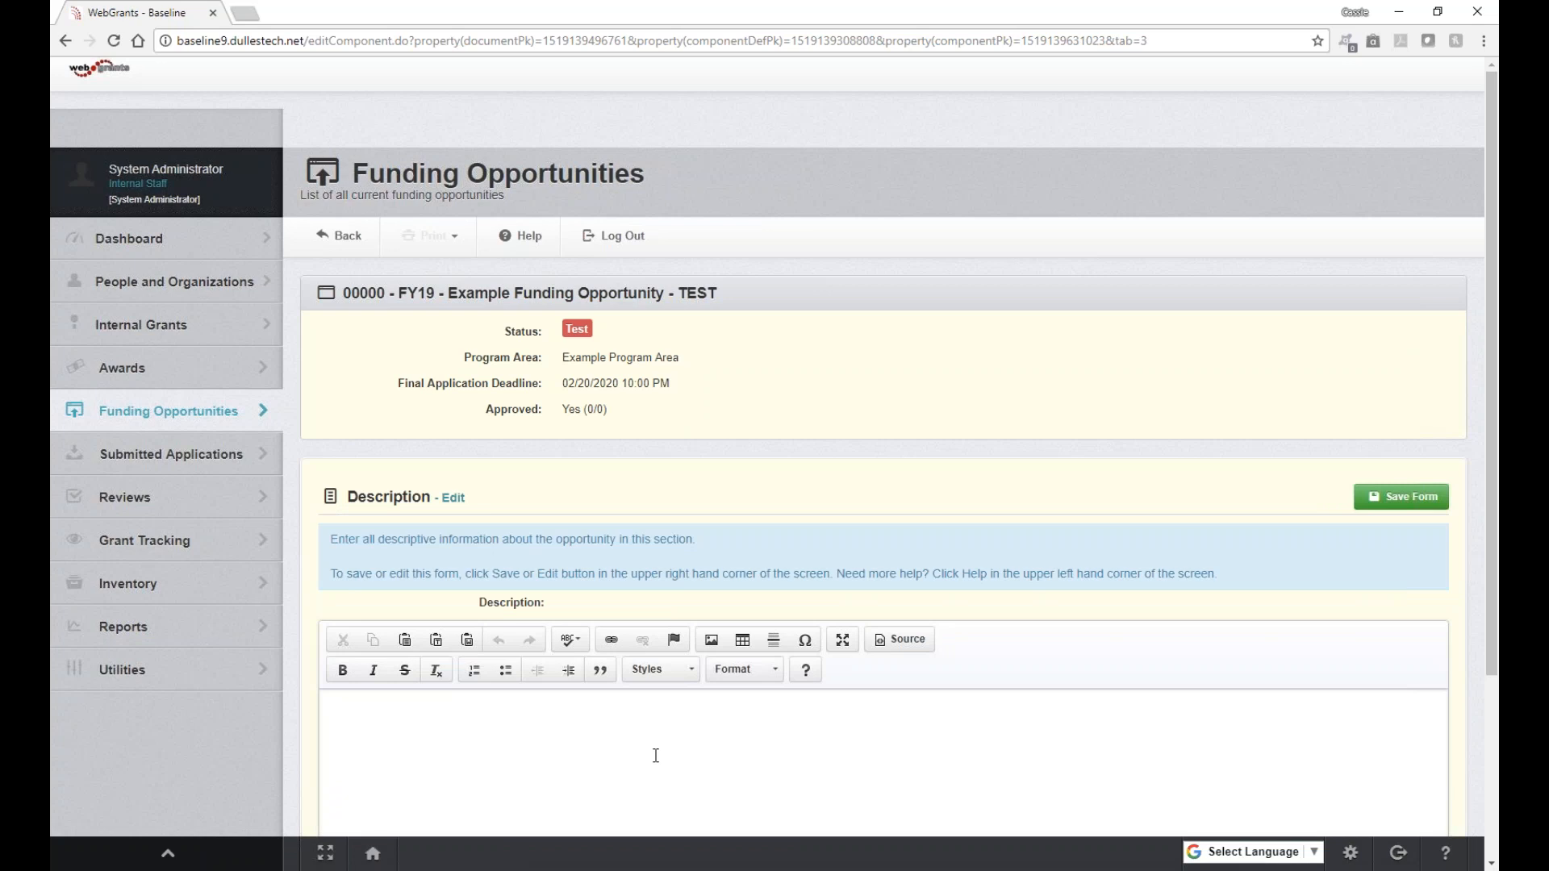
pyautogui.scroll(-1, 656, 756)
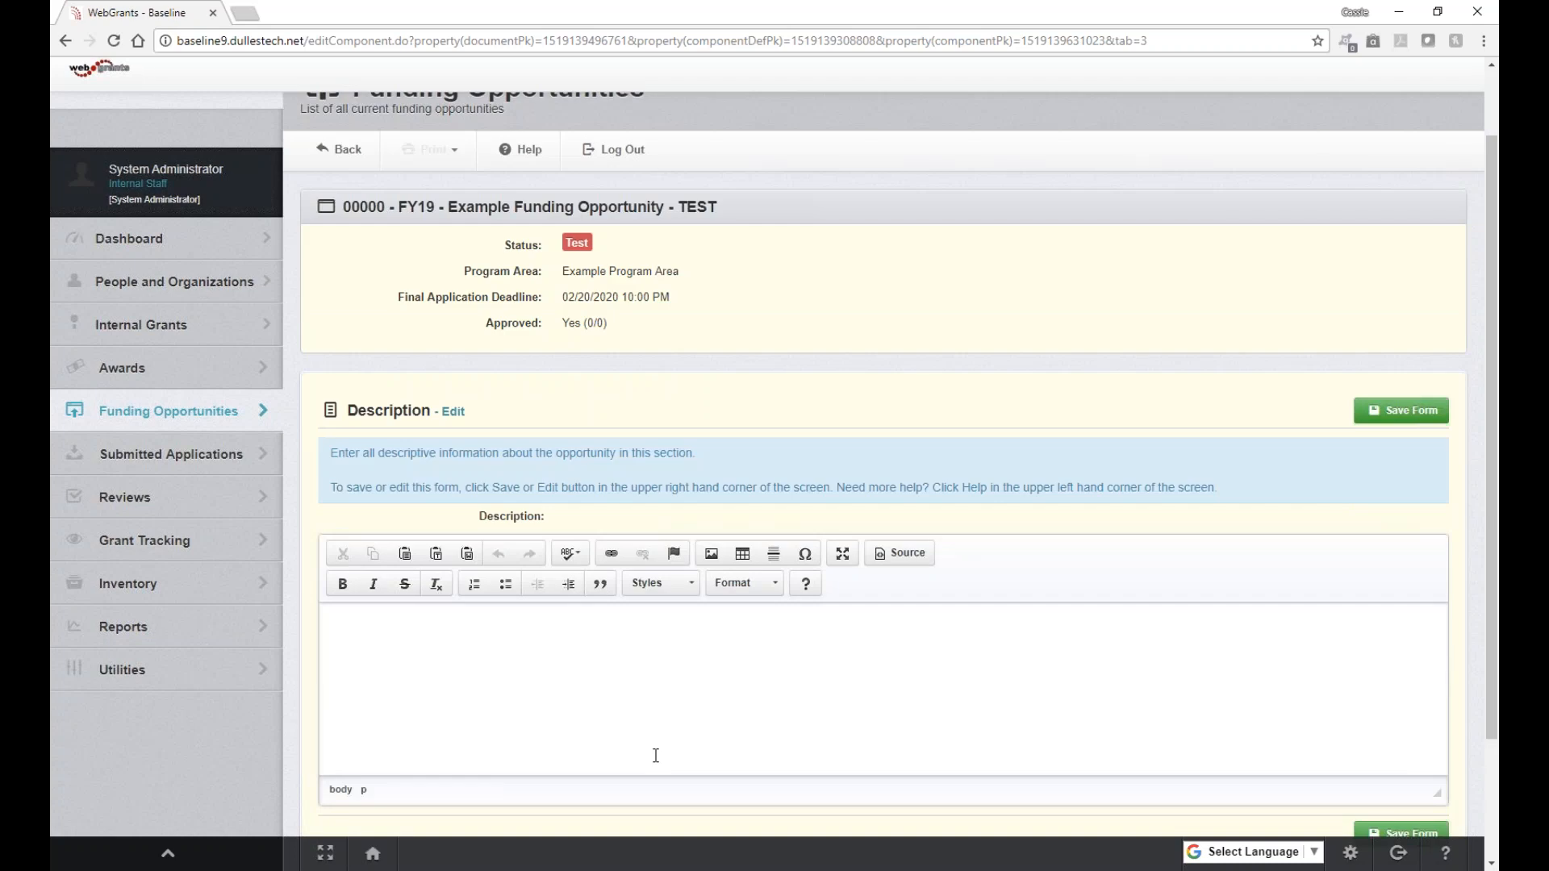
pyautogui.scroll(-1, 656, 756)
pyautogui.scroll(2, 635, 604)
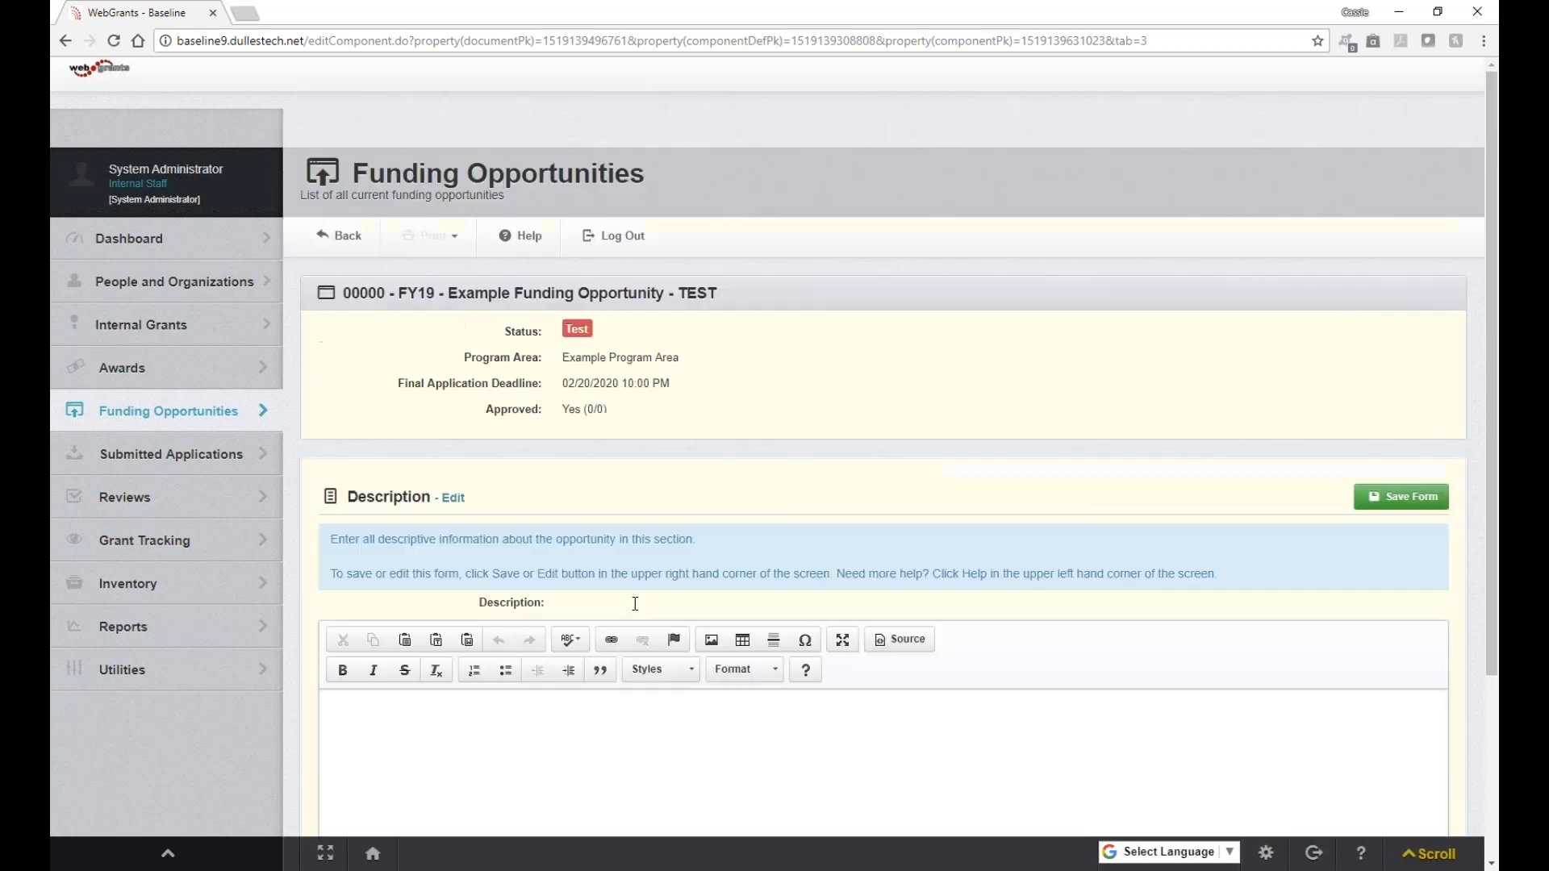
pyautogui.click(1402, 496)
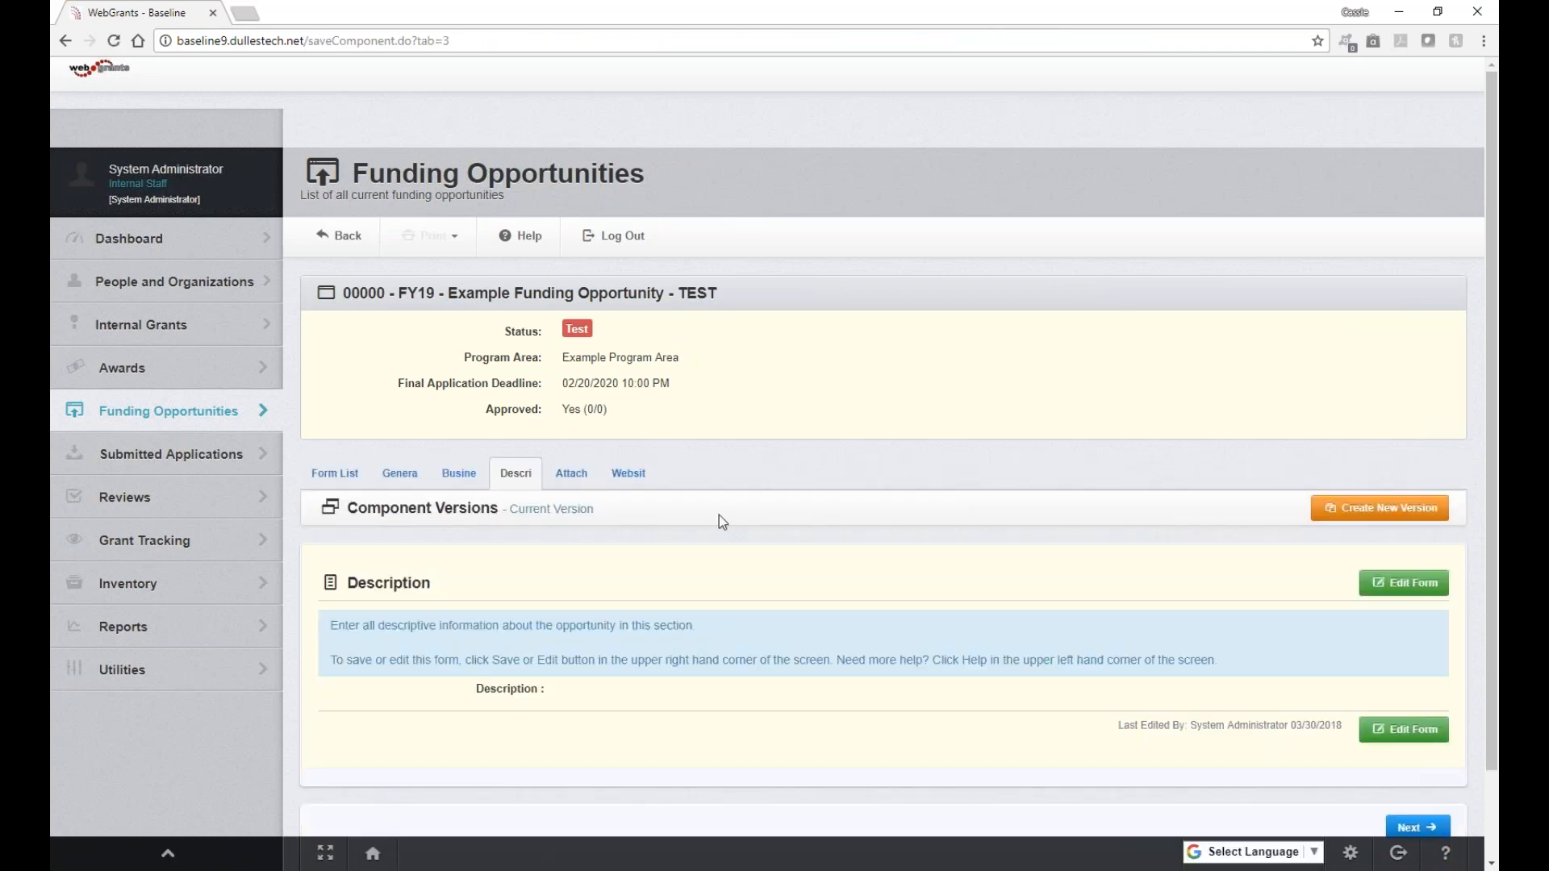
pyautogui.click(329, 484)
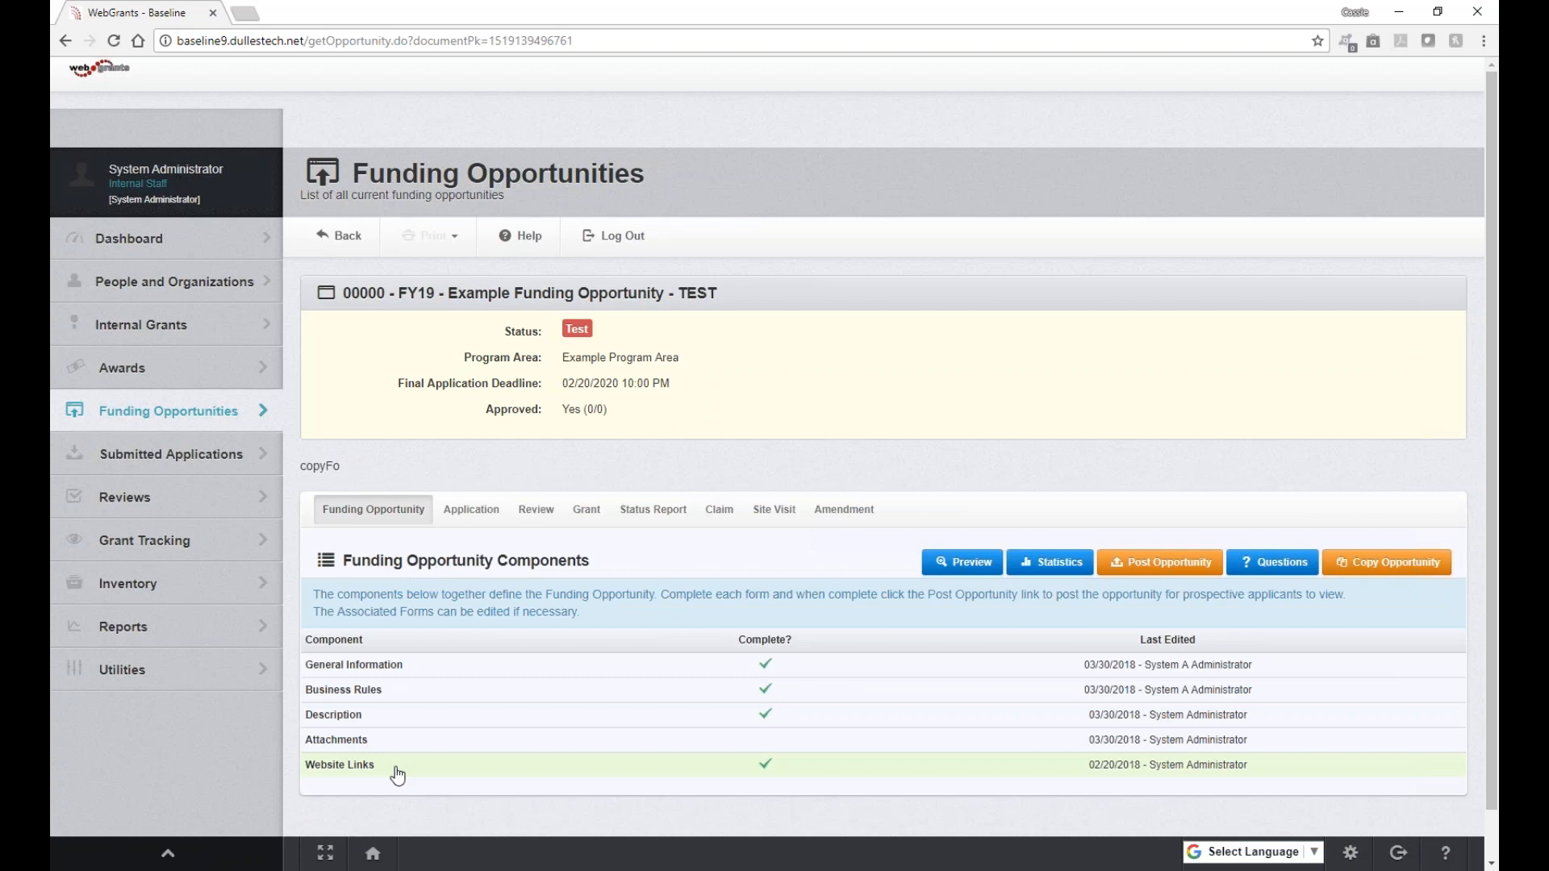
# Step: Preview the opportunity as applicants see it, then go back and open FY19 - Training Funding Opportunity
pyautogui.click(969, 573)
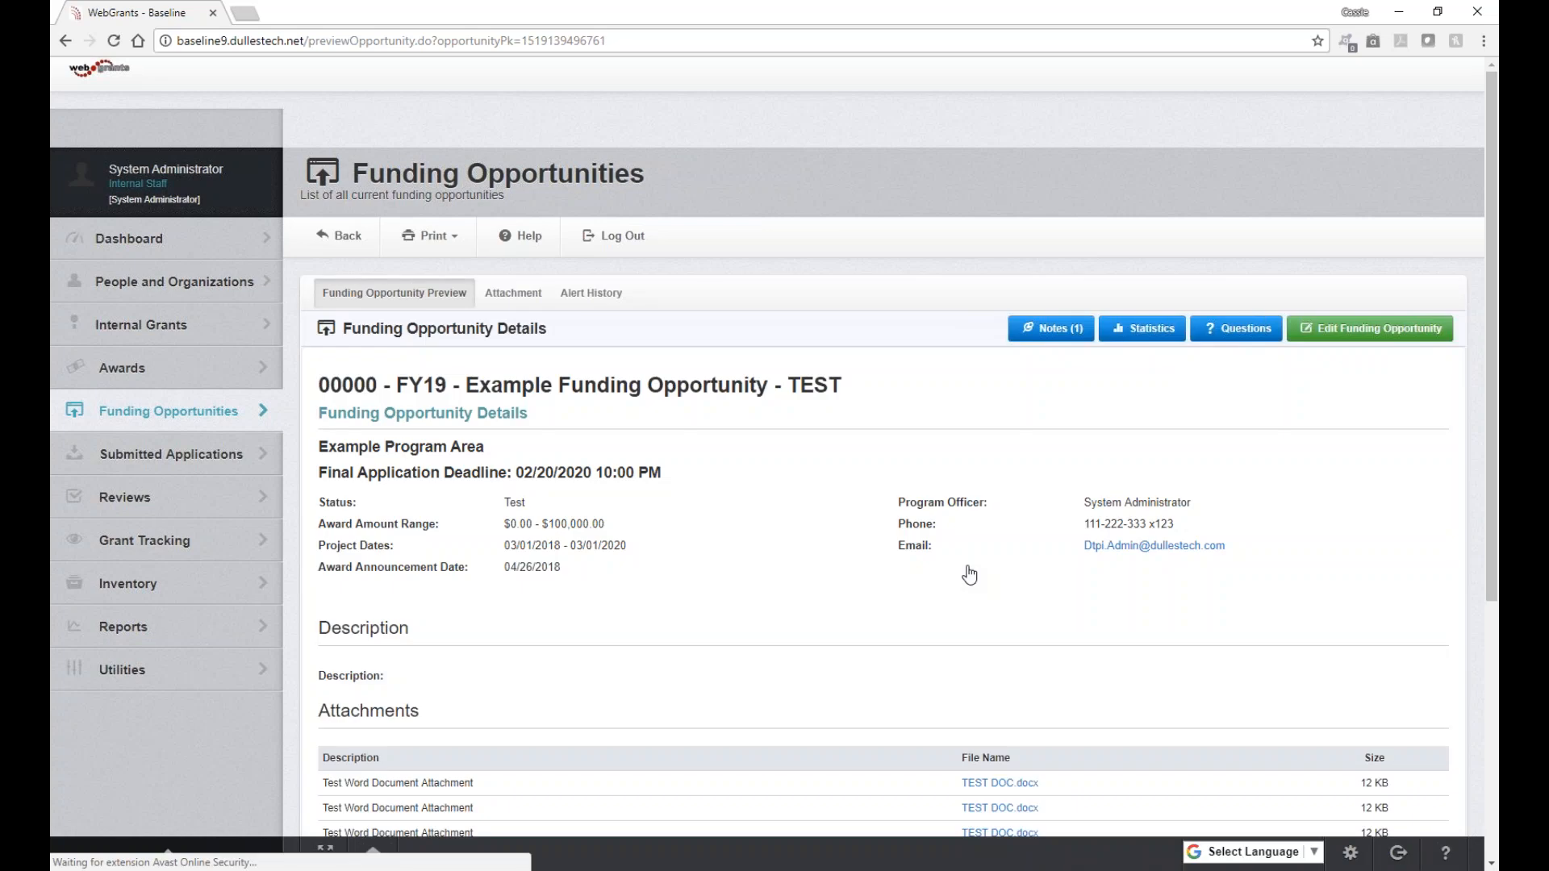
pyautogui.scroll(-3, 969, 574)
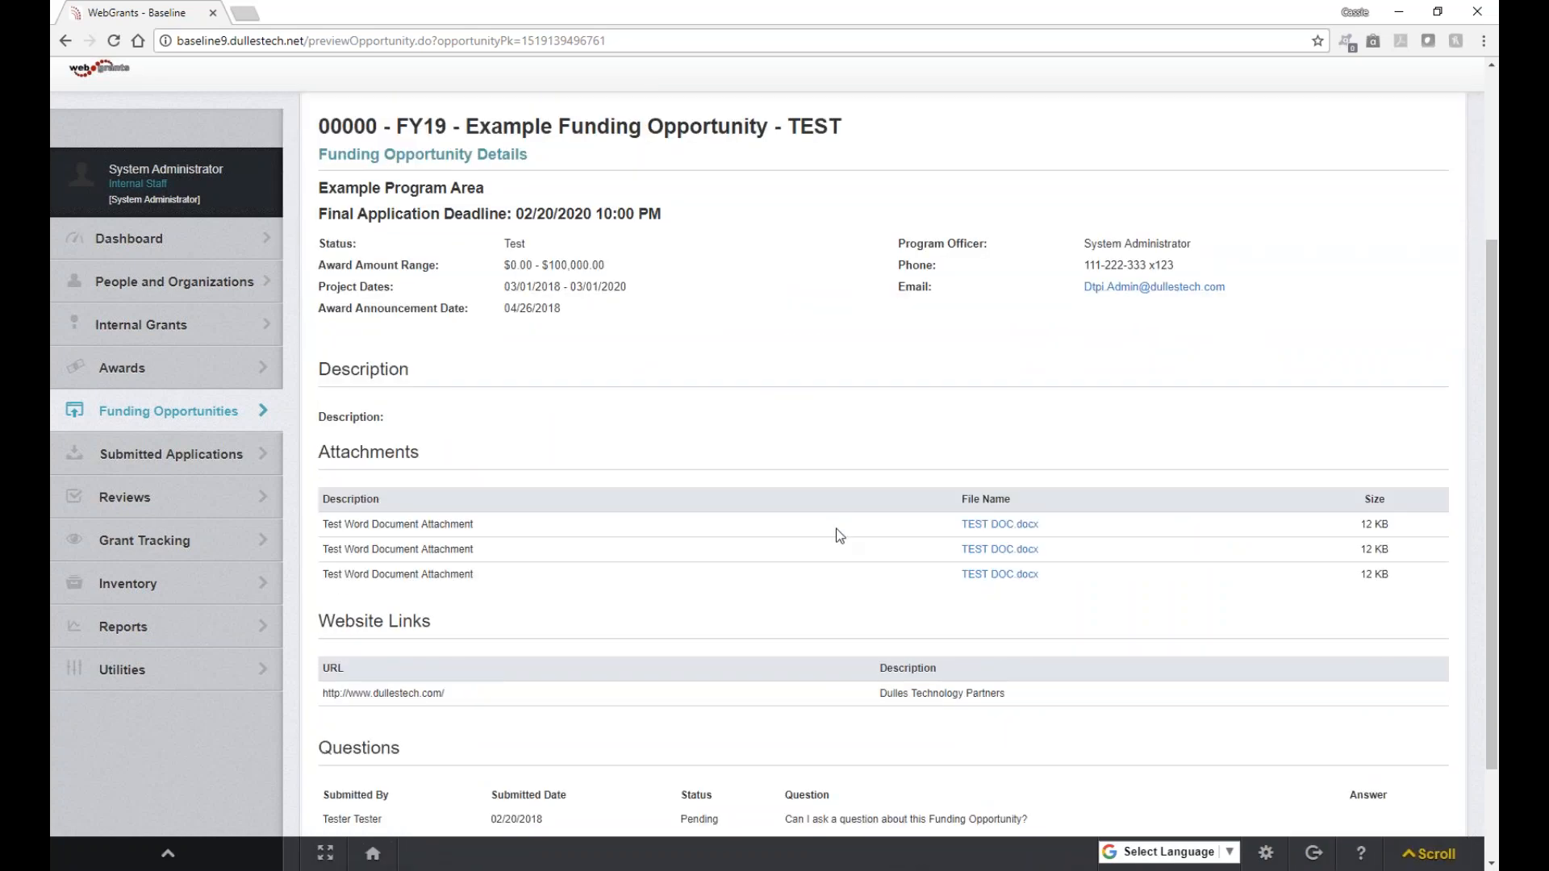
pyautogui.scroll(3, 839, 535)
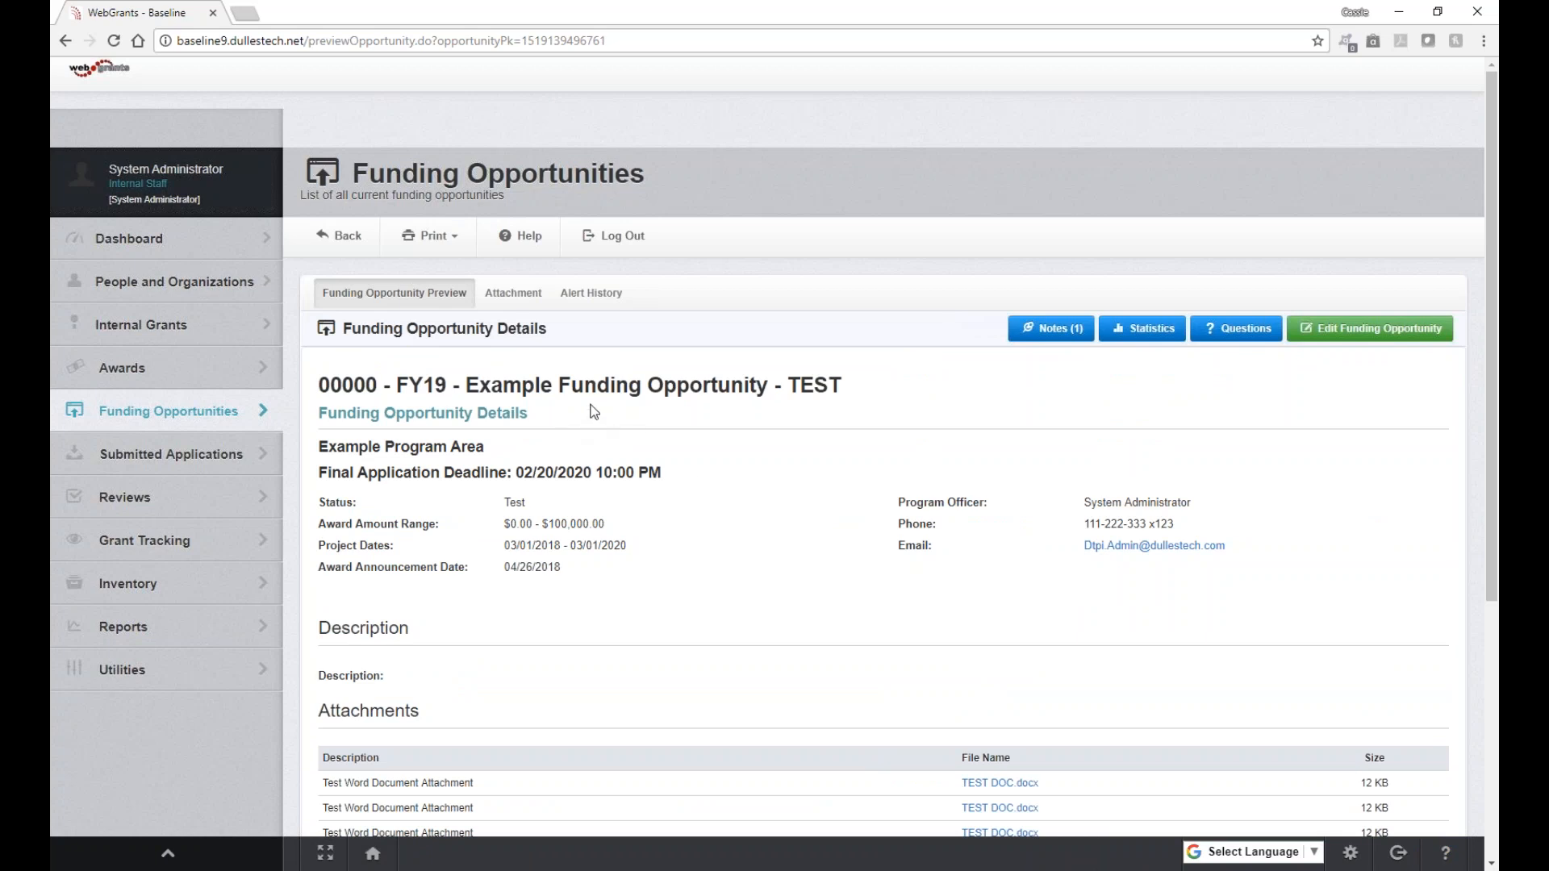
pyautogui.click(336, 242)
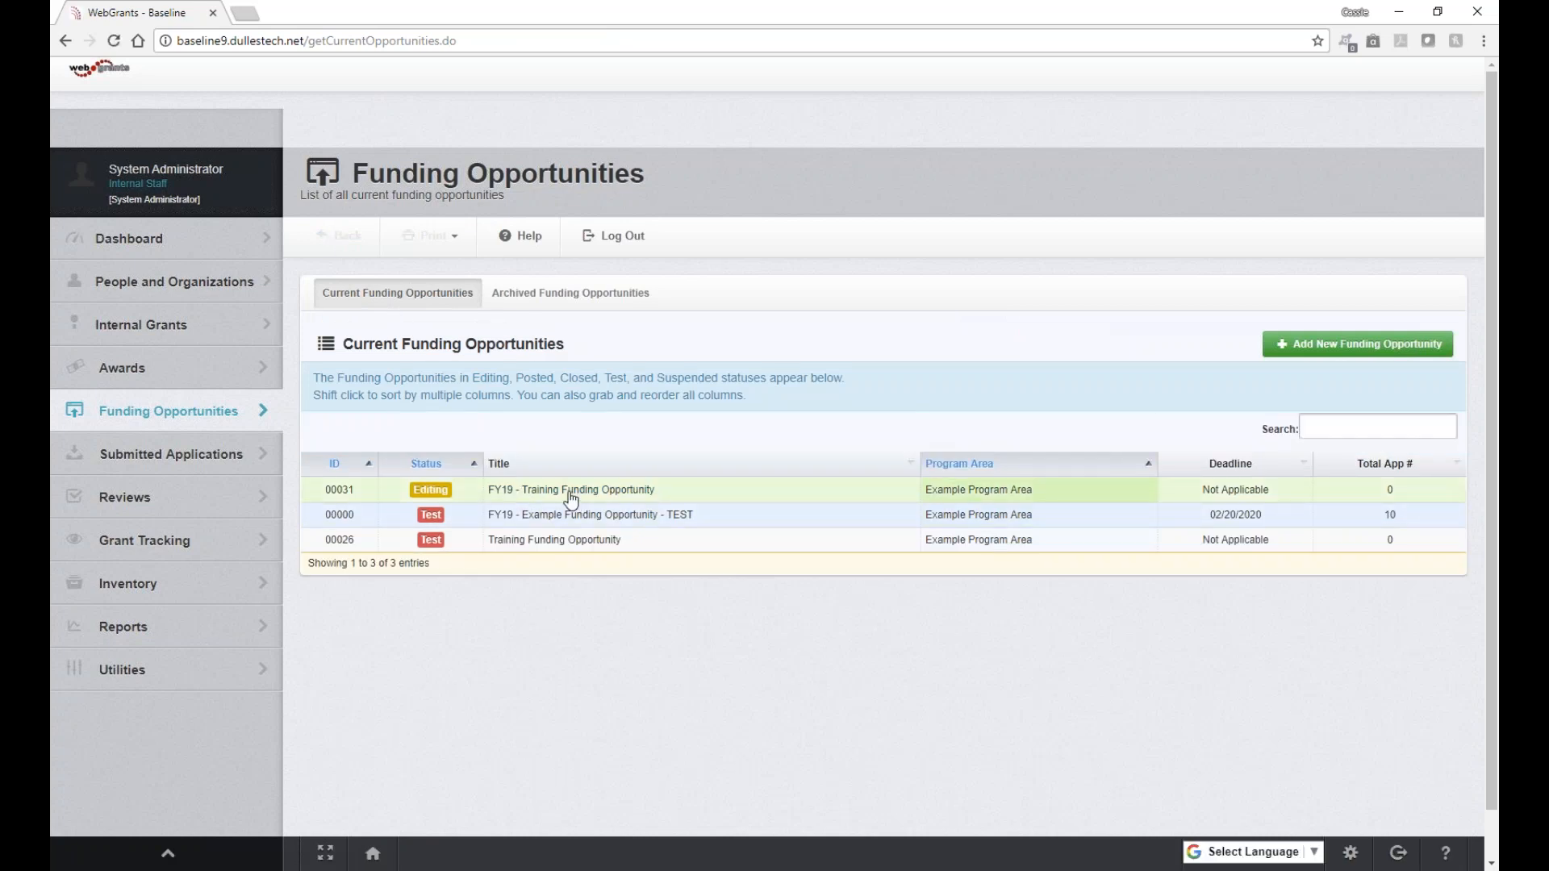
pyautogui.click(570, 492)
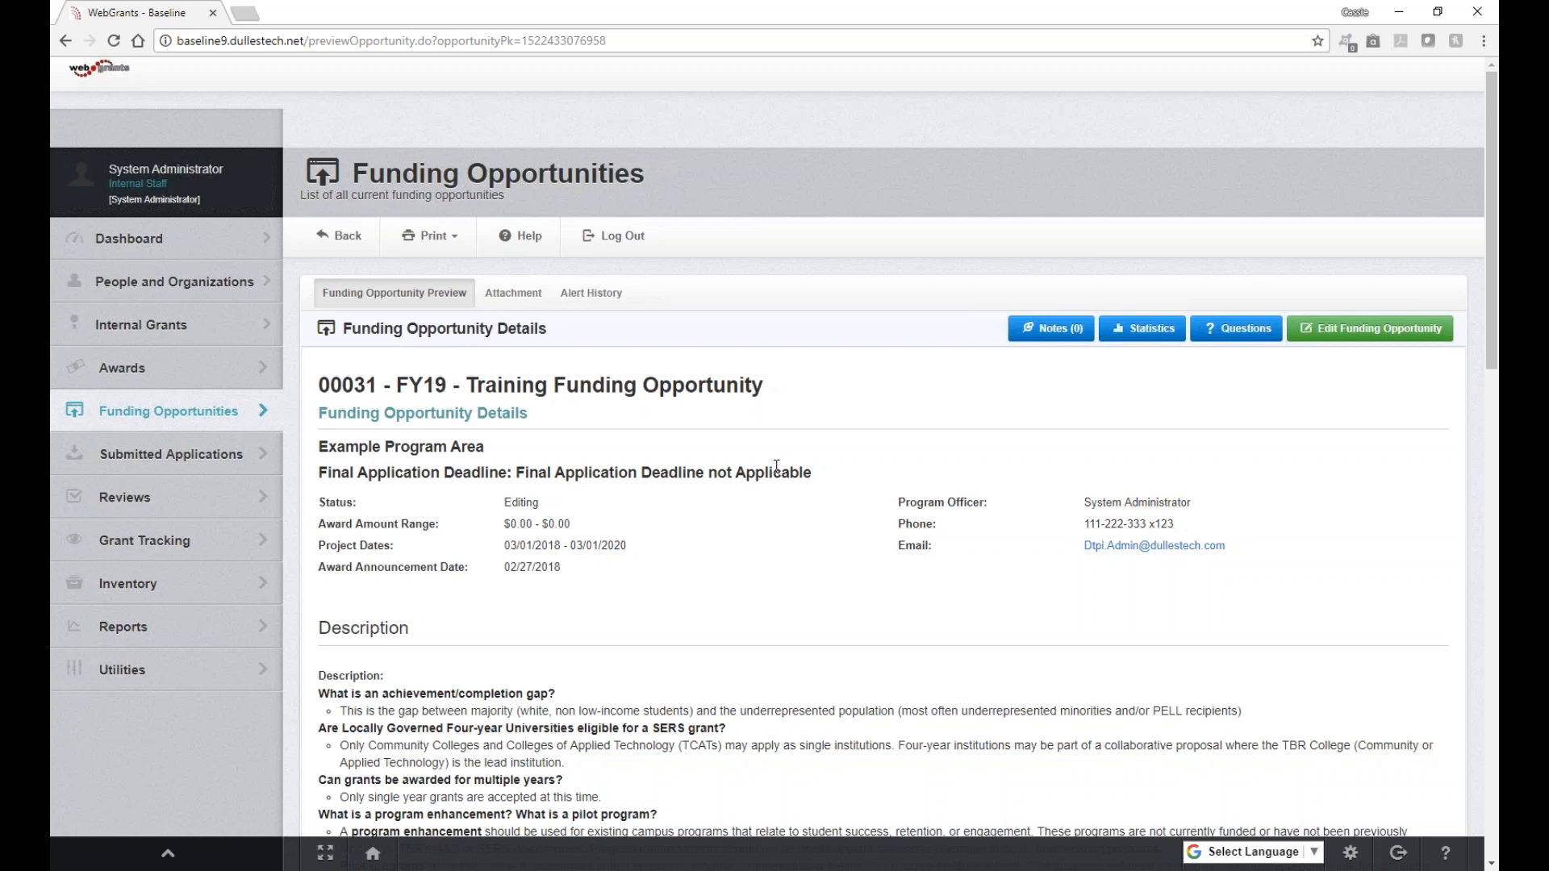
# Step: Start editing FY19 - Training Funding Opportunity to reach its components page
pyautogui.click(1368, 339)
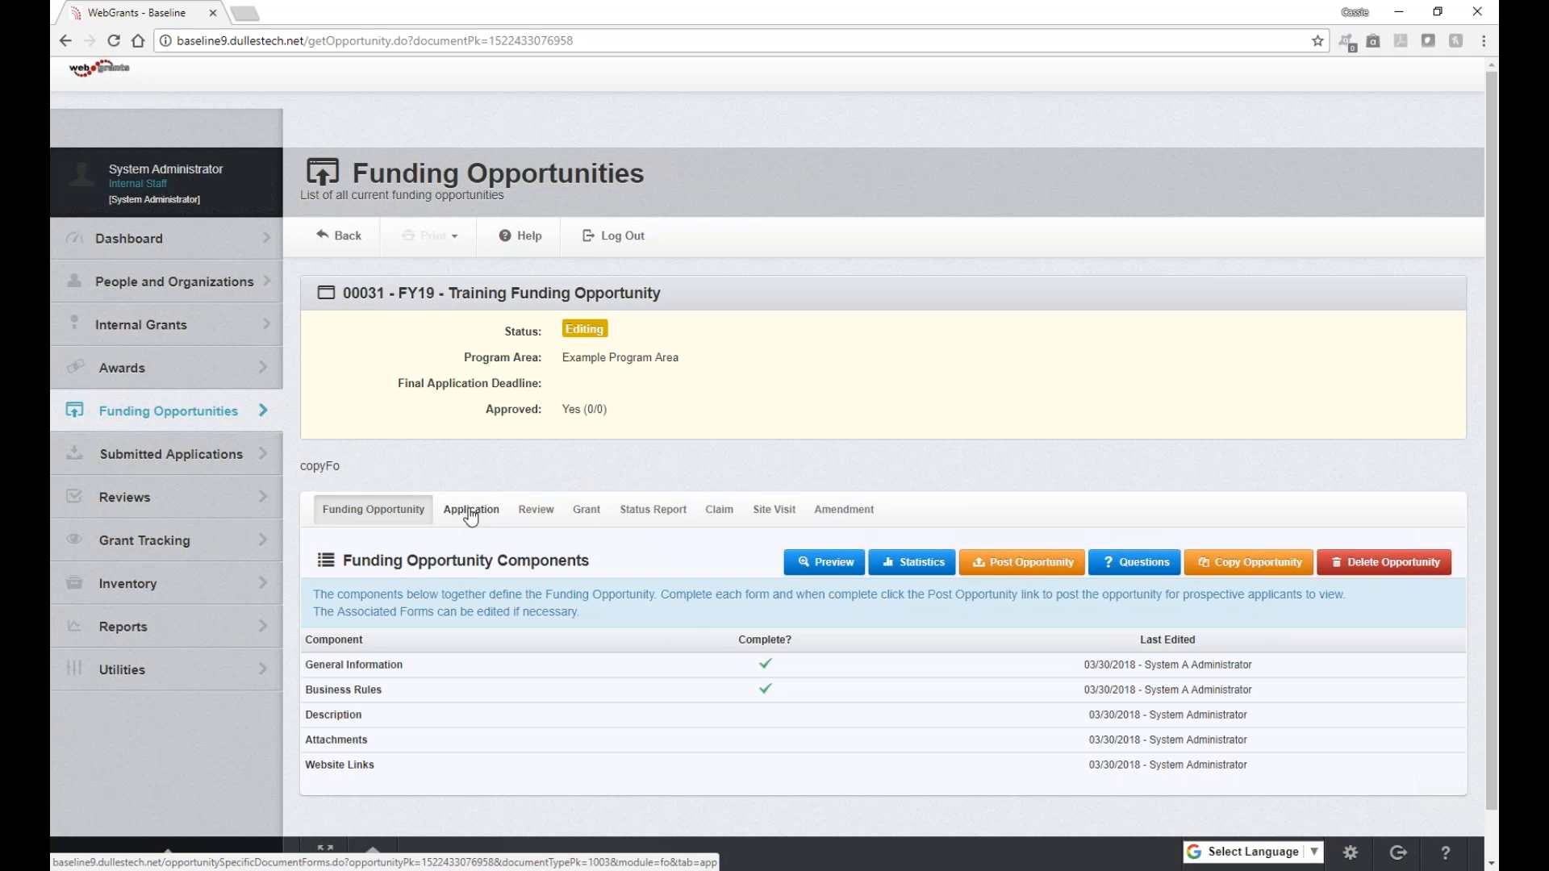
# Step: Show the Training Funding Opportunity's Application Forms Setup, currently without forms
pyautogui.click(471, 517)
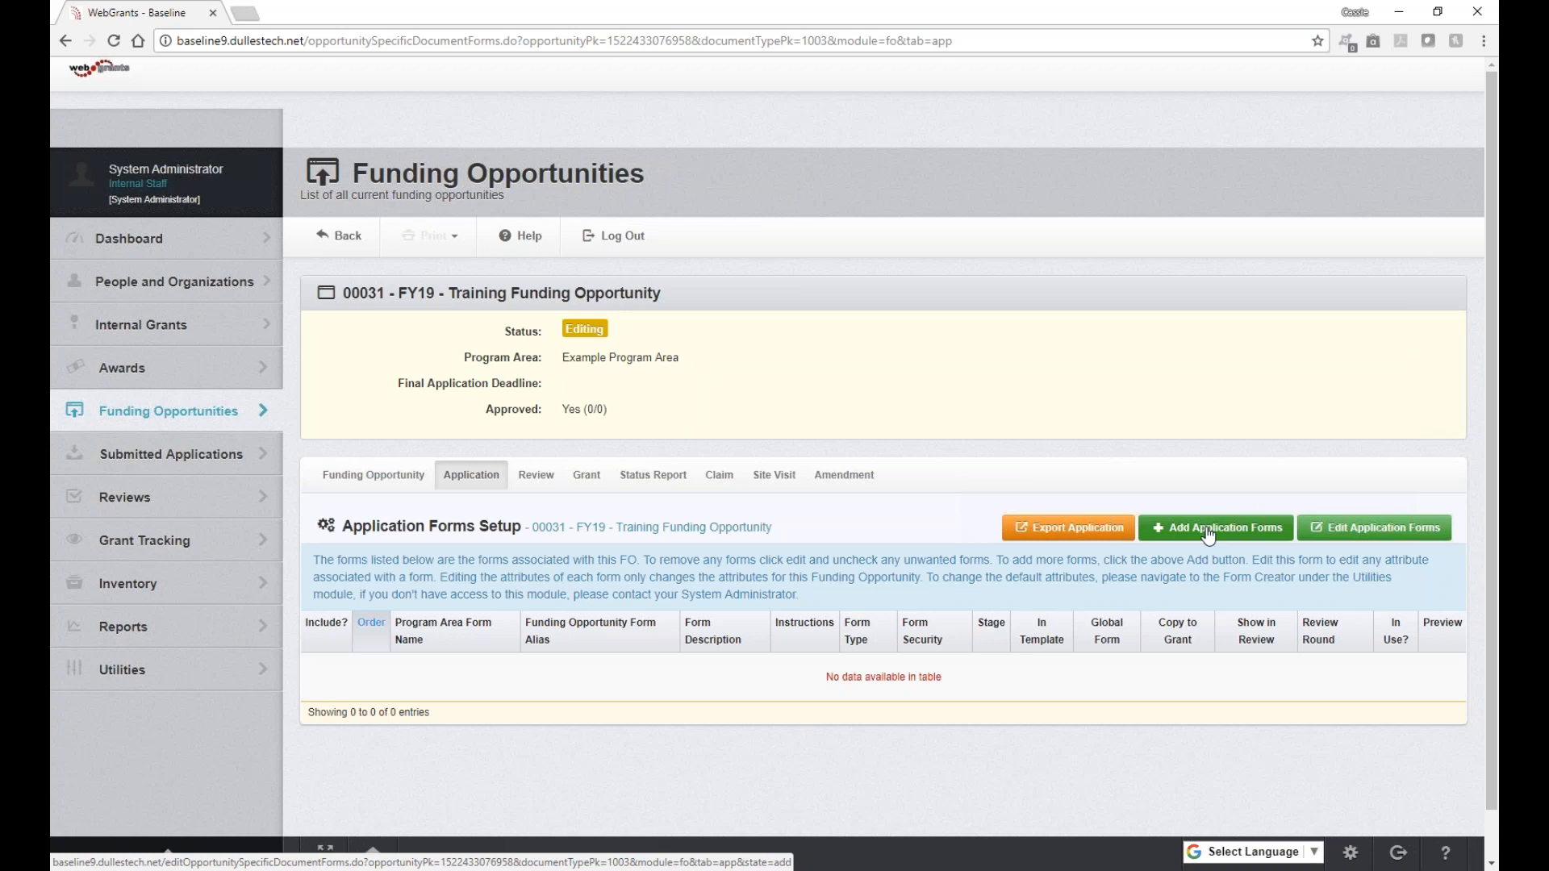
# Step: Attach the Application and Grid Budget forms as forms 1 and 2 and save them
pyautogui.click(1208, 534)
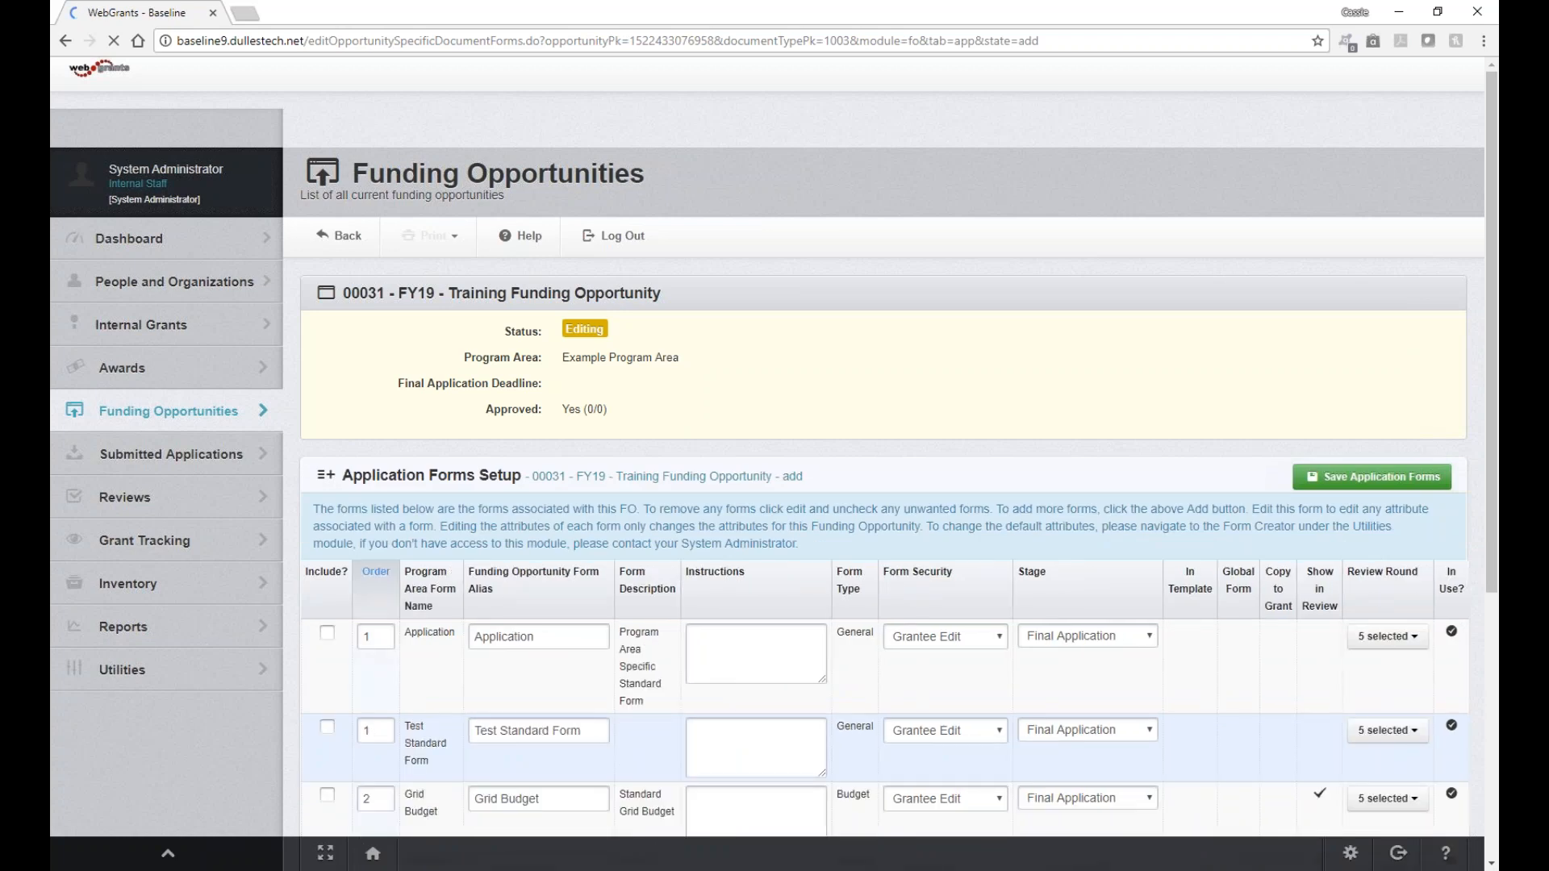
pyautogui.scroll(-1, 327, 547)
pyautogui.click(326, 547)
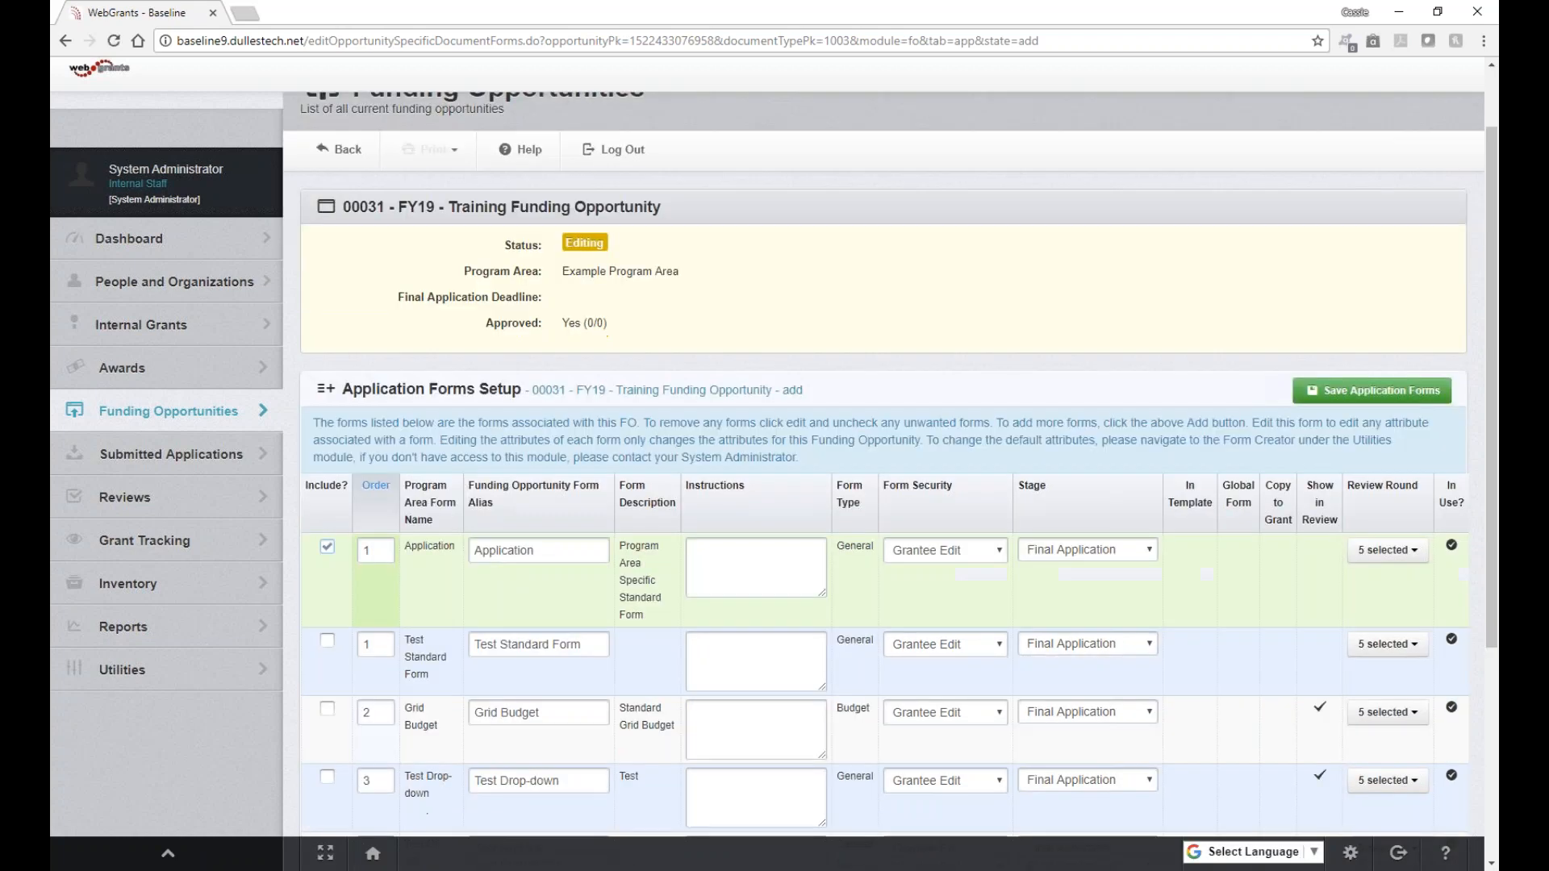
pyautogui.scroll(-1, 885, 484)
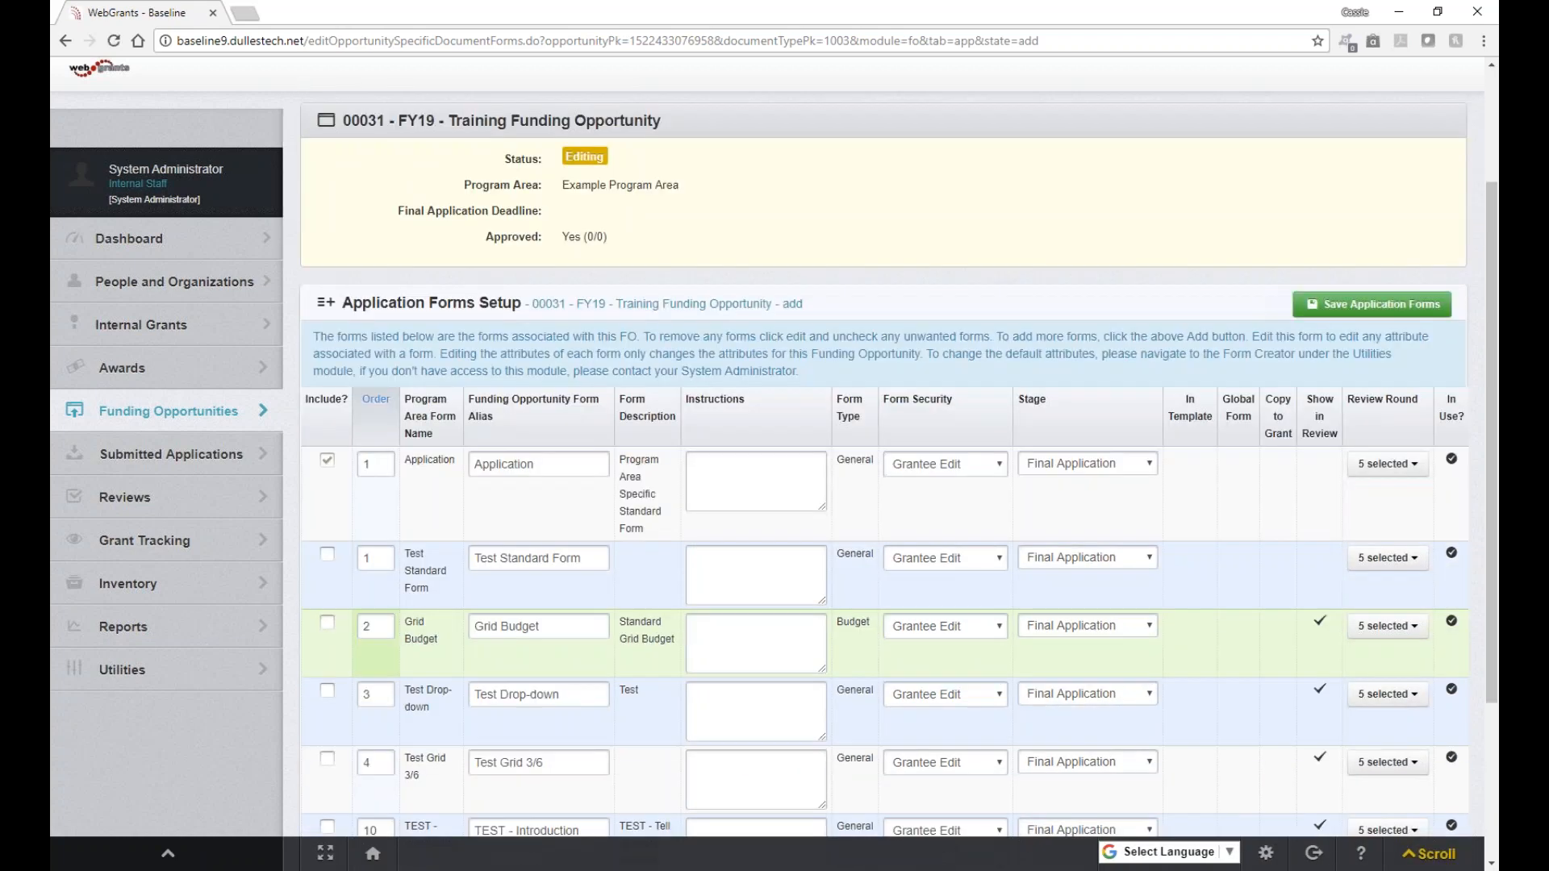
pyautogui.click(326, 623)
pyautogui.click(1371, 304)
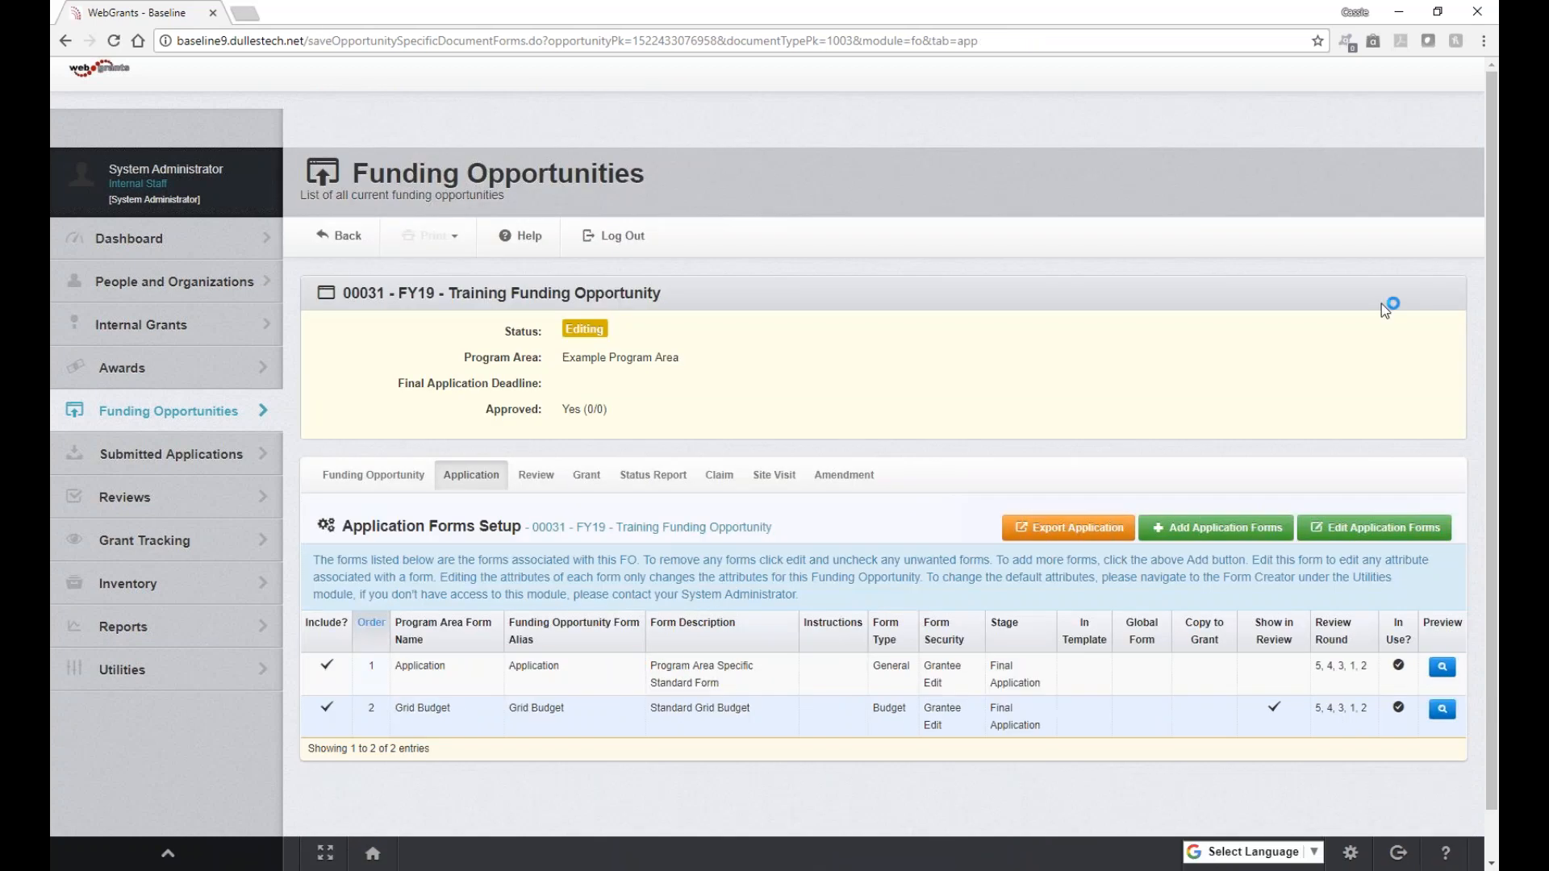
pyautogui.scroll(-1, 1382, 303)
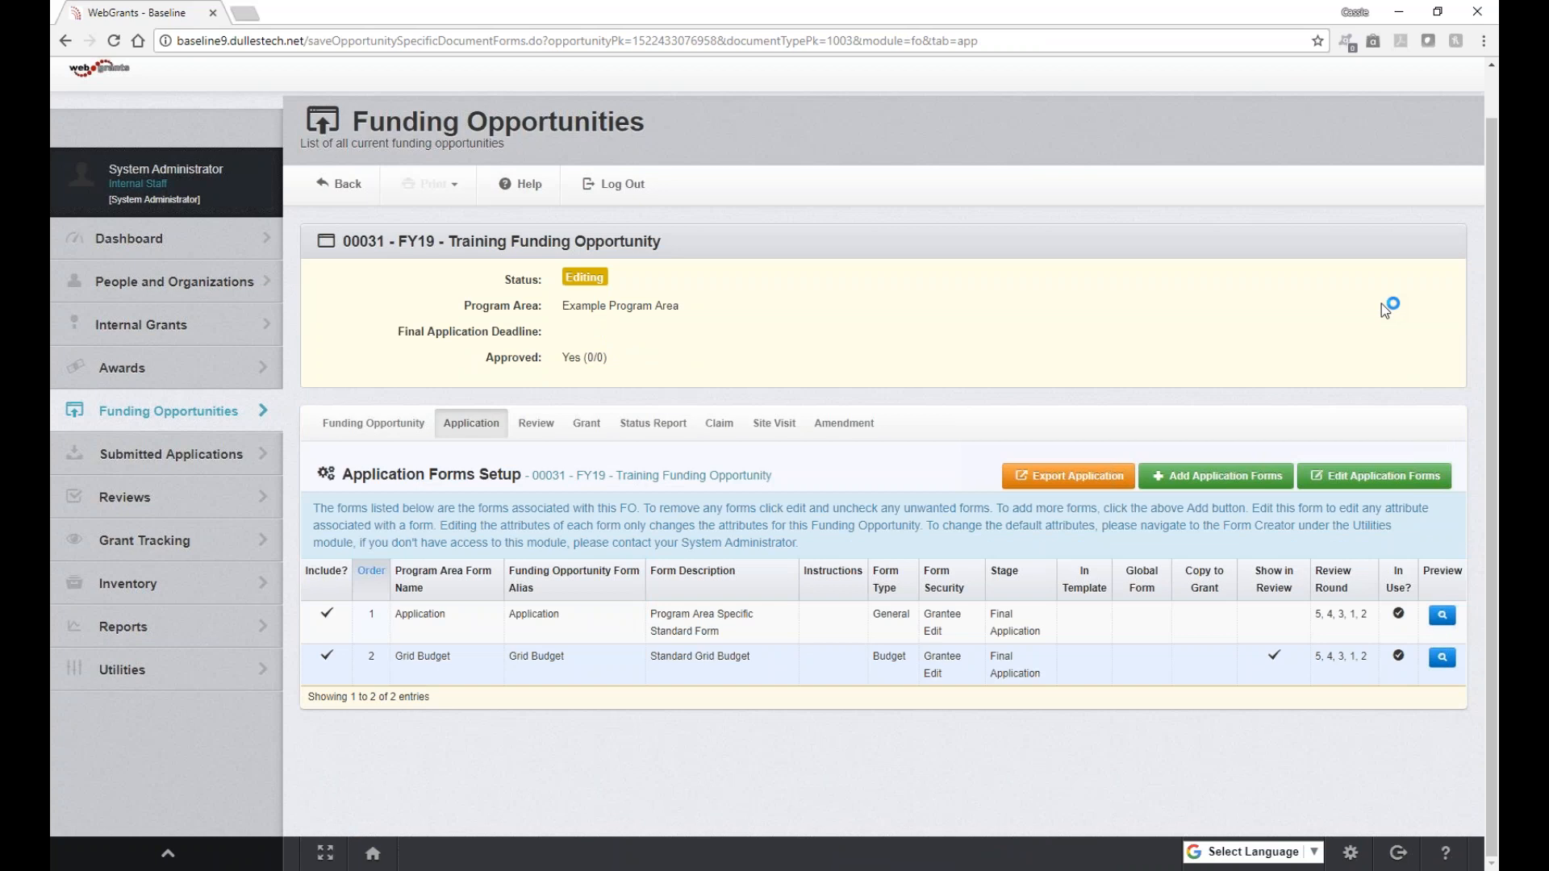
pyautogui.click(1396, 478)
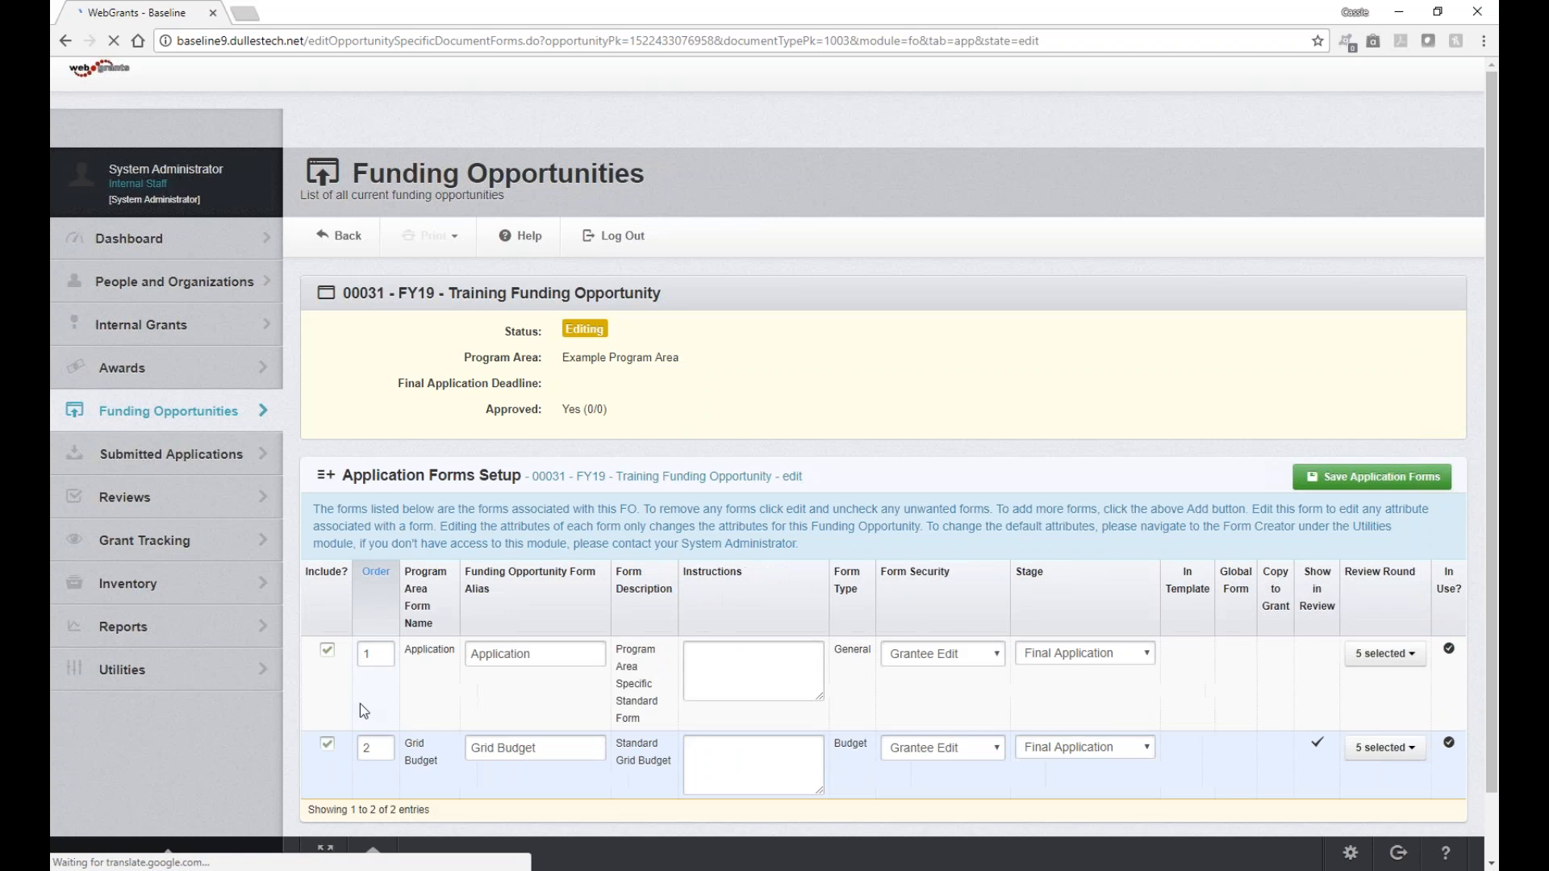
# Step: Rename the Grid Budget form's alias to 'Budget' and check its Form Security options
pyautogui.click(327, 747)
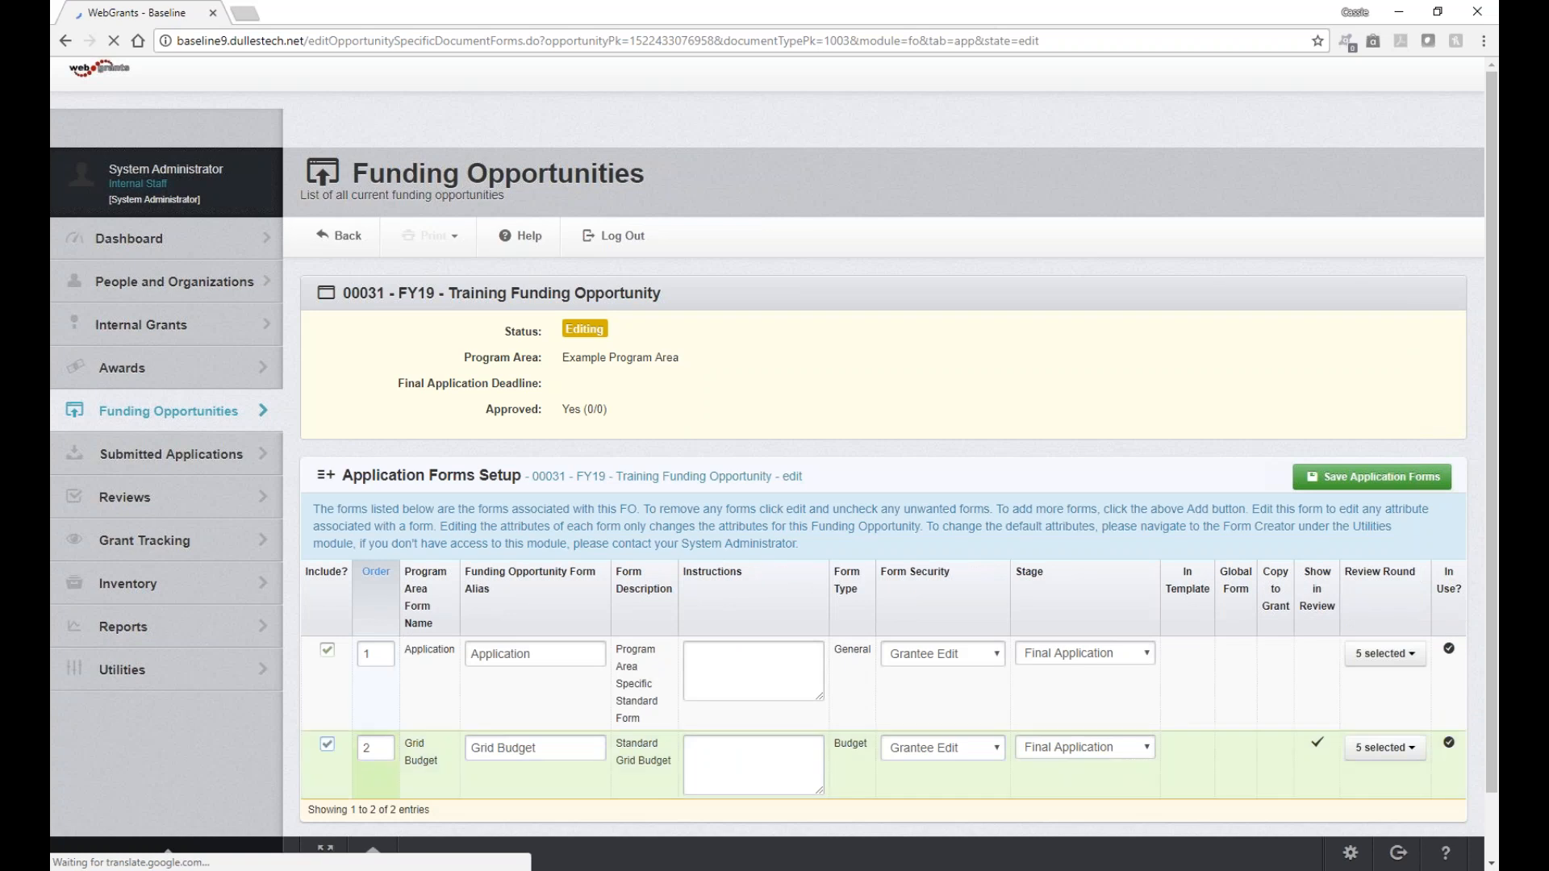
pyautogui.scroll(-2, 326, 746)
pyautogui.click(327, 676)
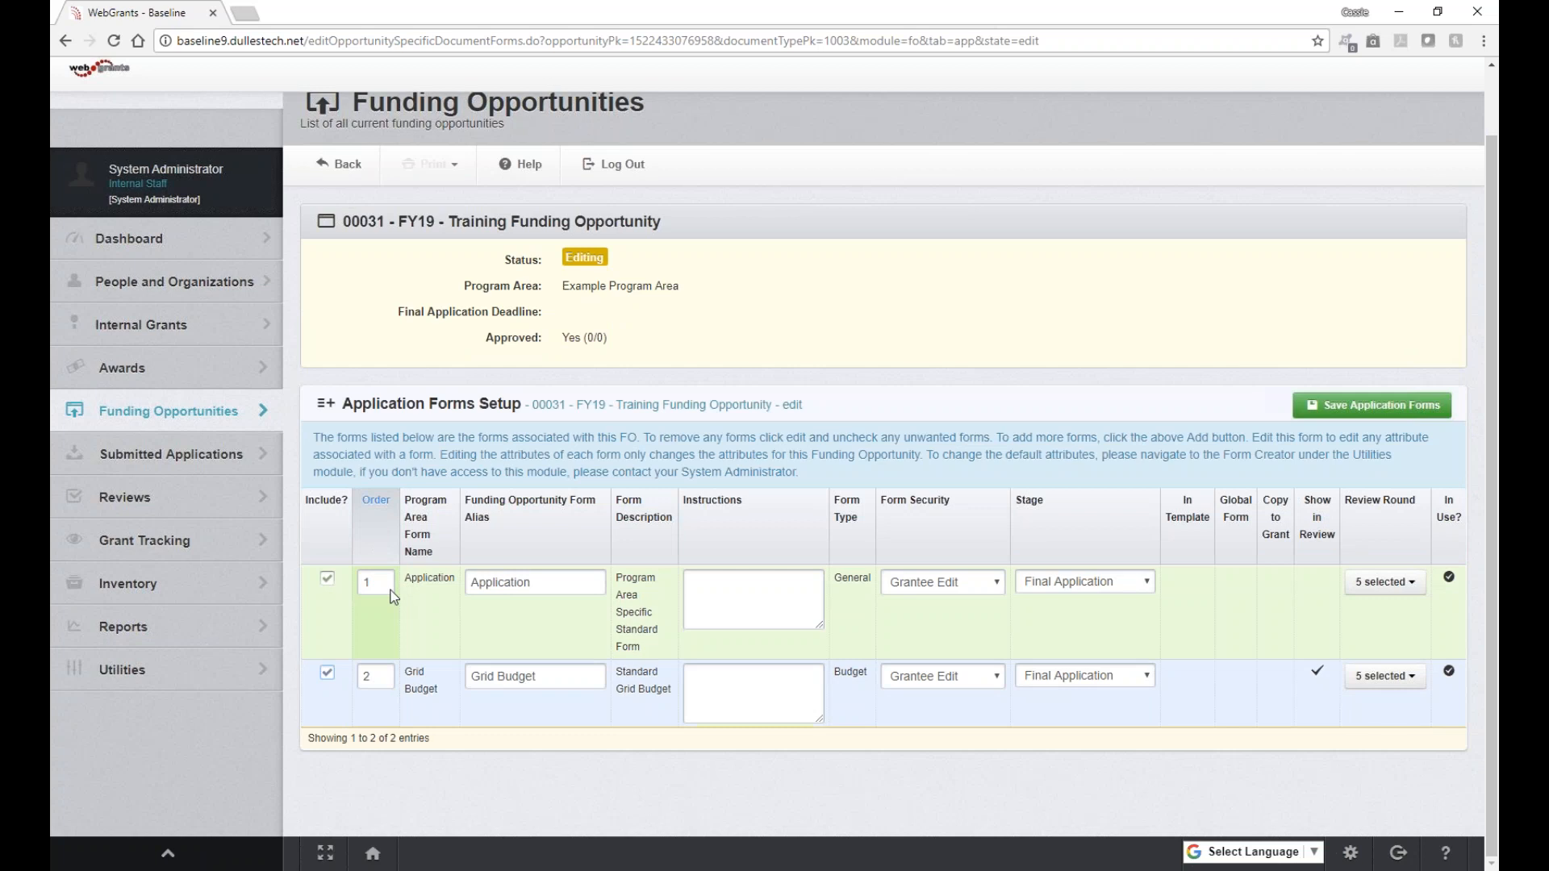
pyautogui.click(383, 678)
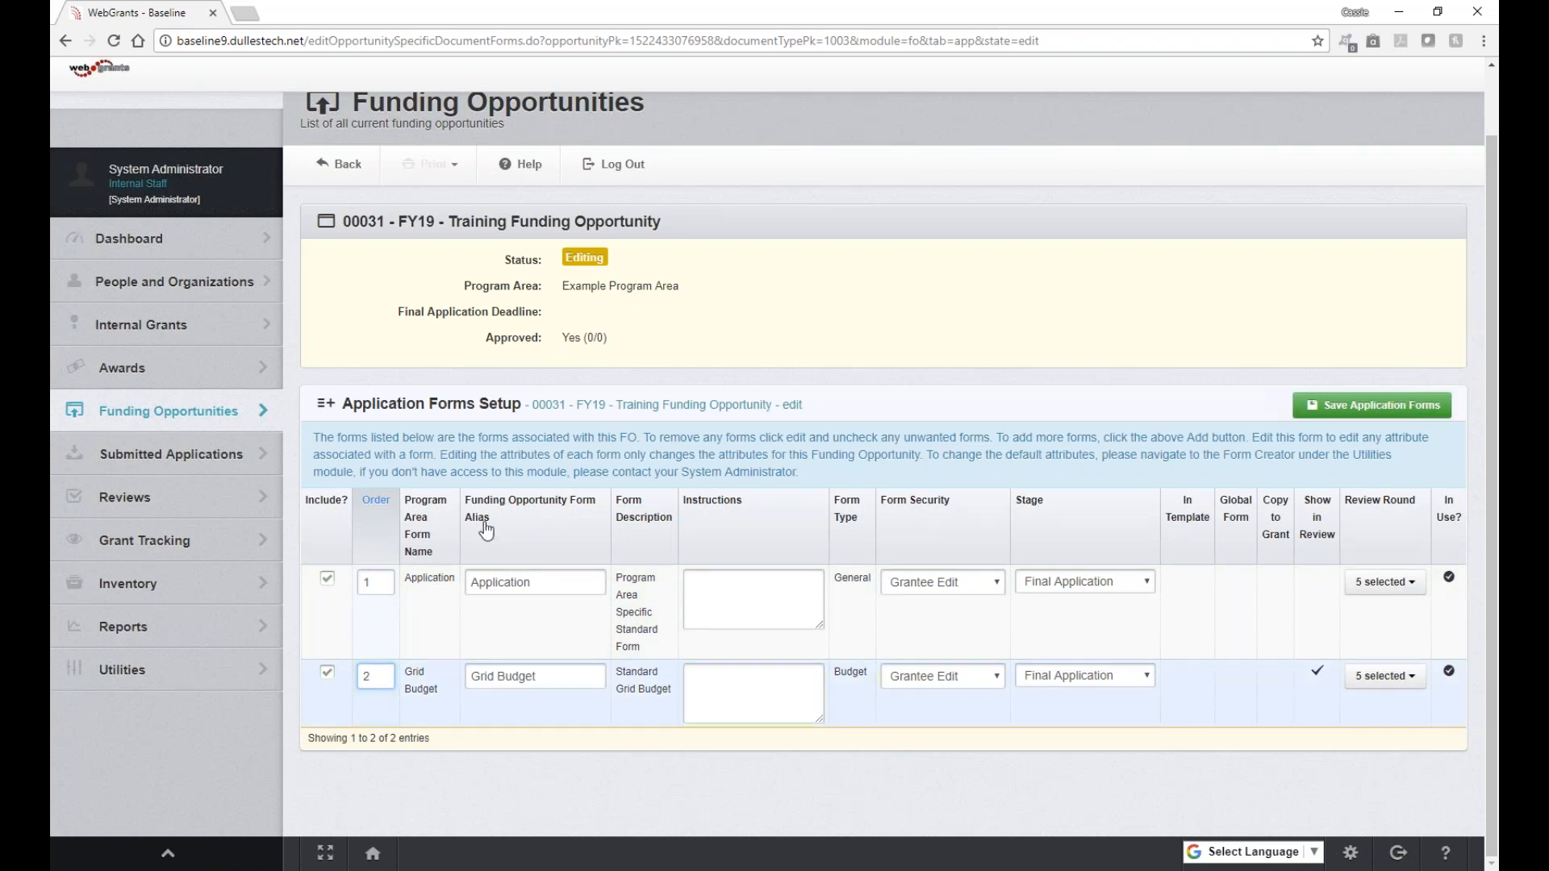
pyautogui.moveTo(500, 671); pyautogui.dragTo(472, 675)
pyautogui.press('BackSpace')
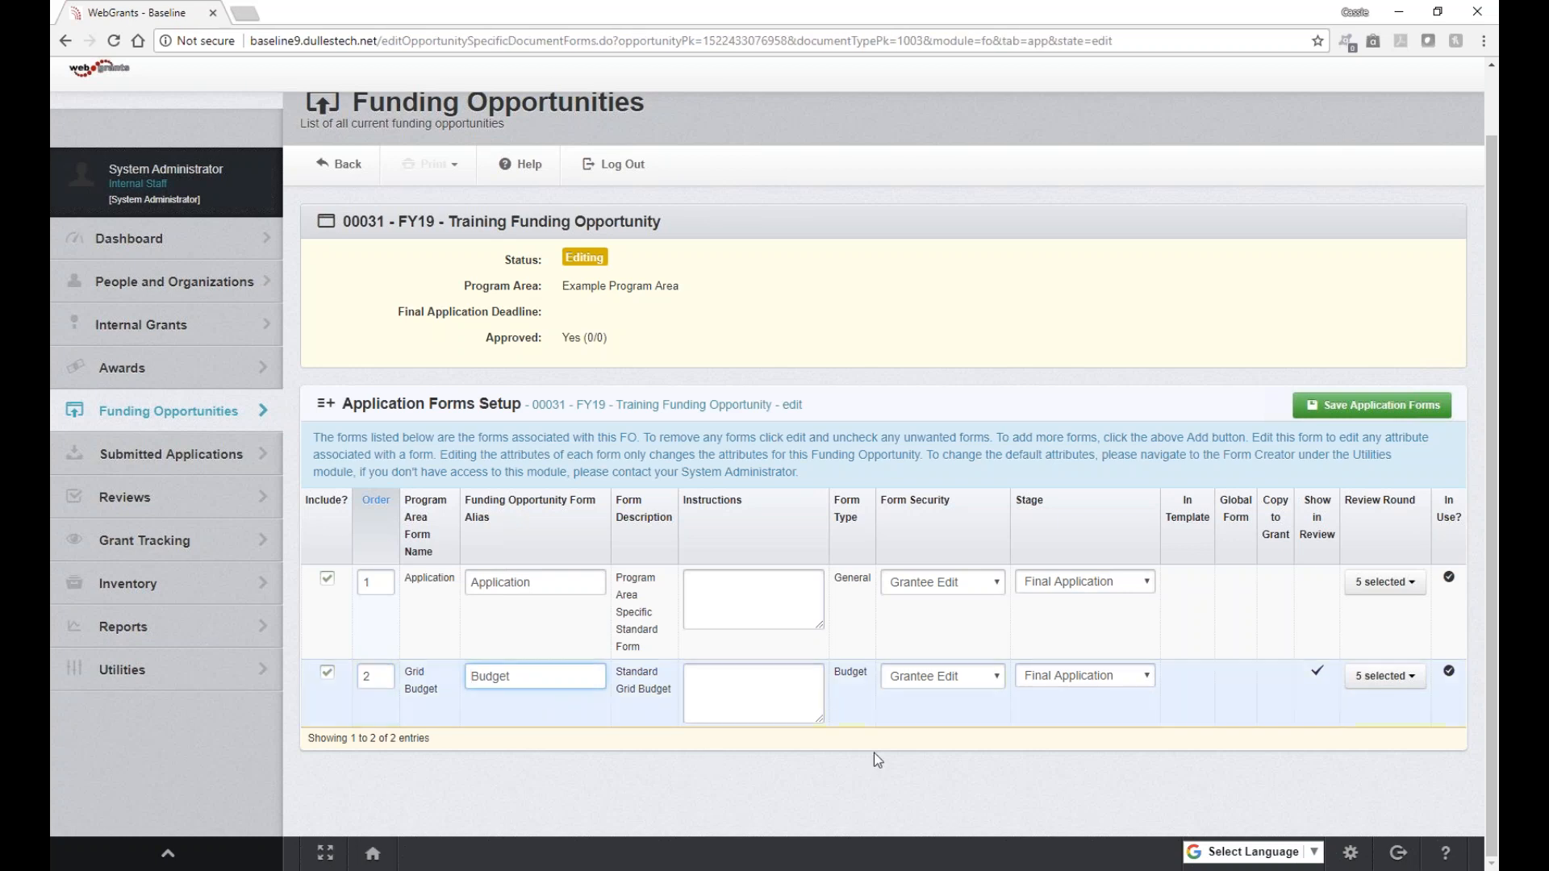
pyautogui.click(974, 675)
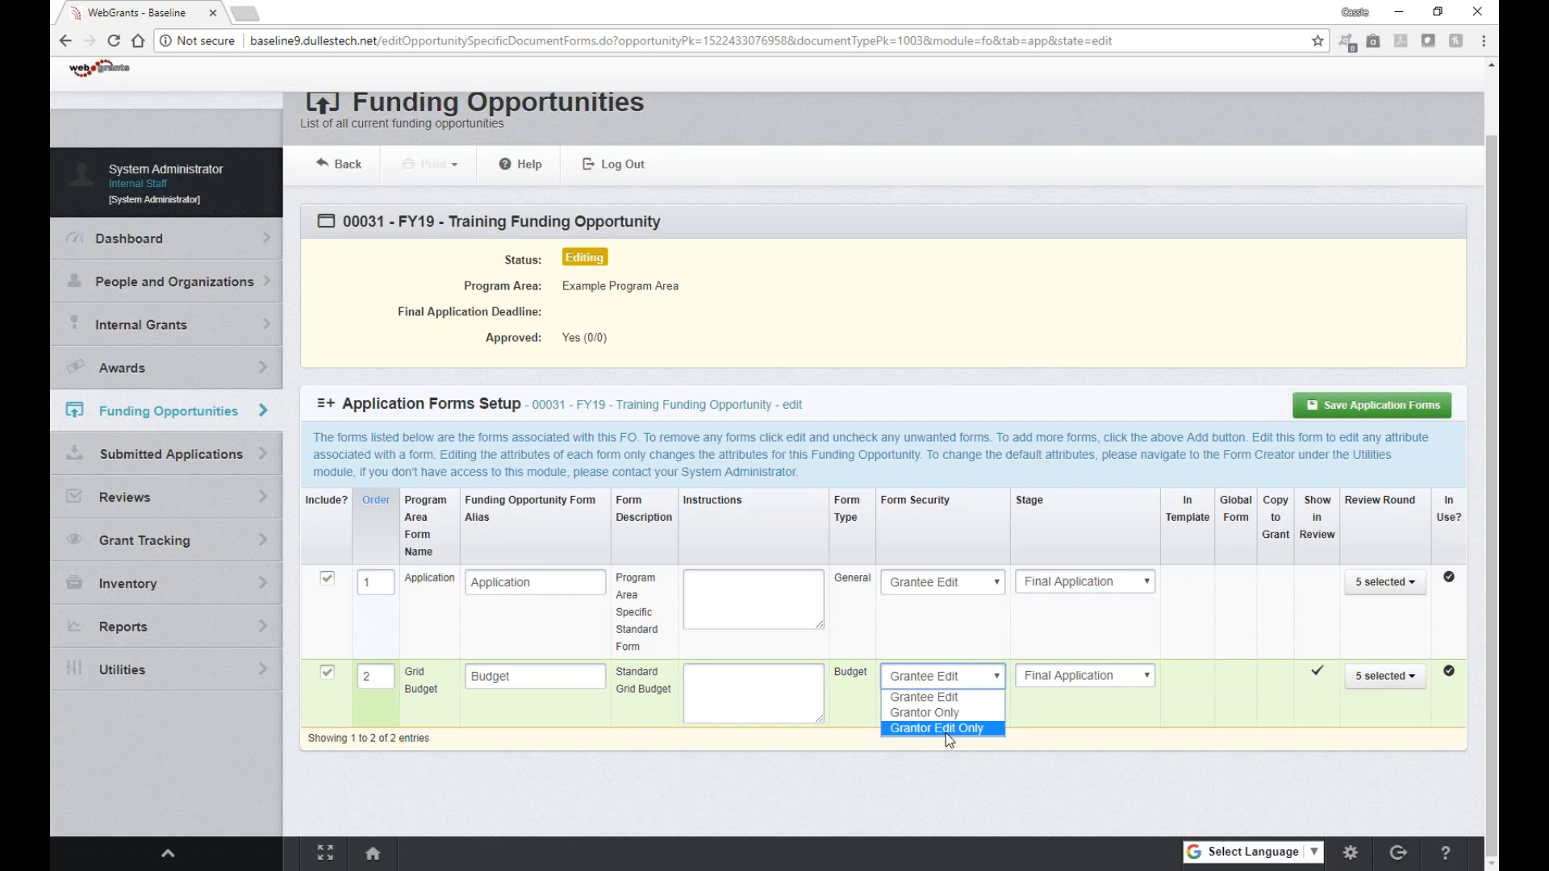
pyautogui.click(1058, 805)
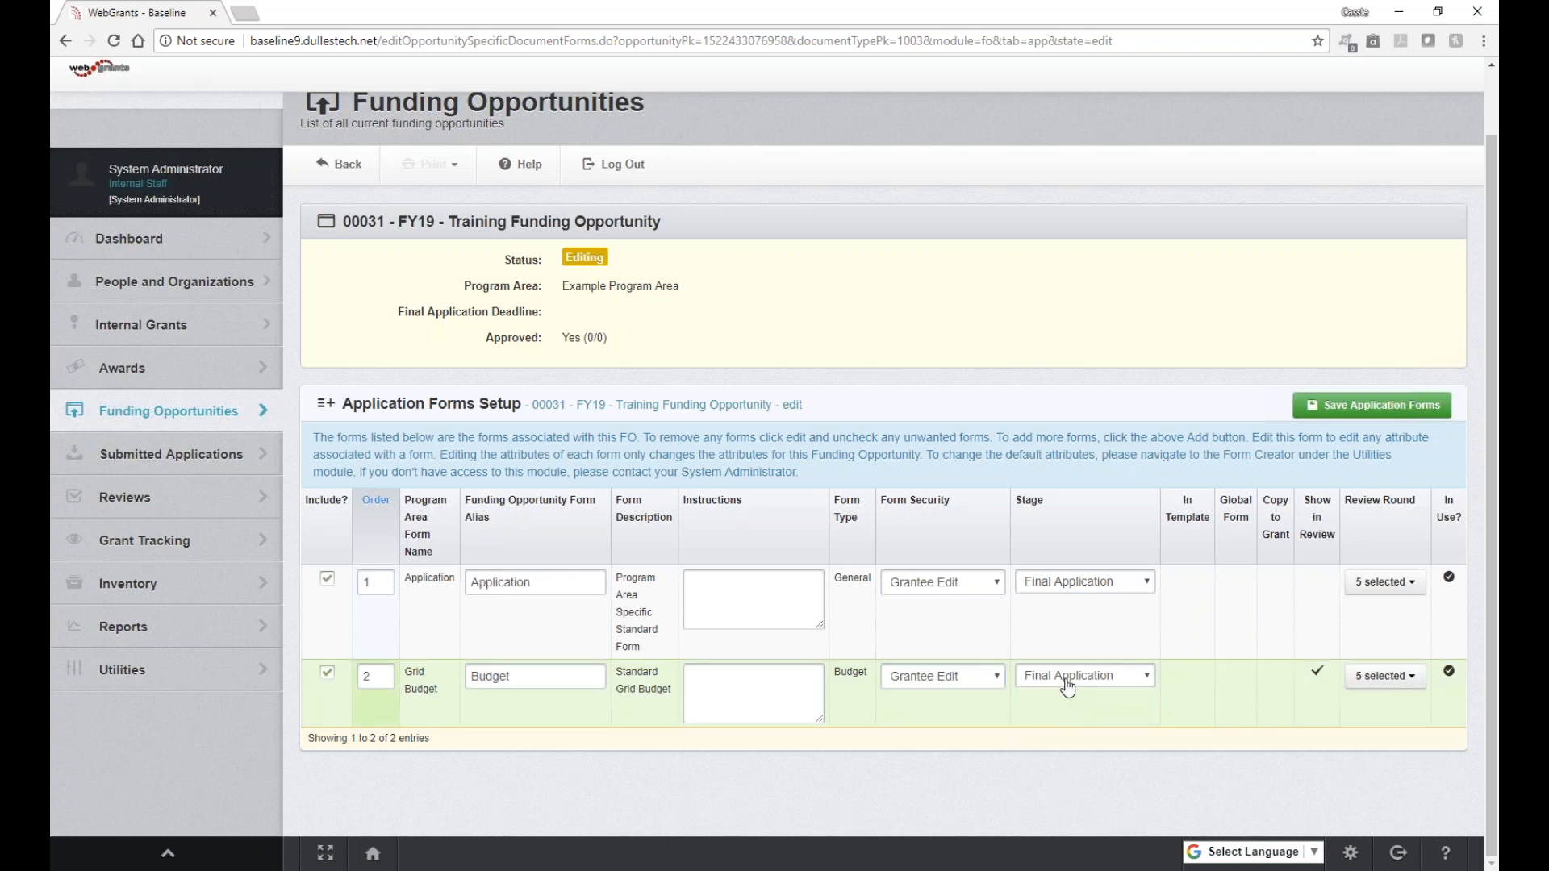
pyautogui.click(1077, 583)
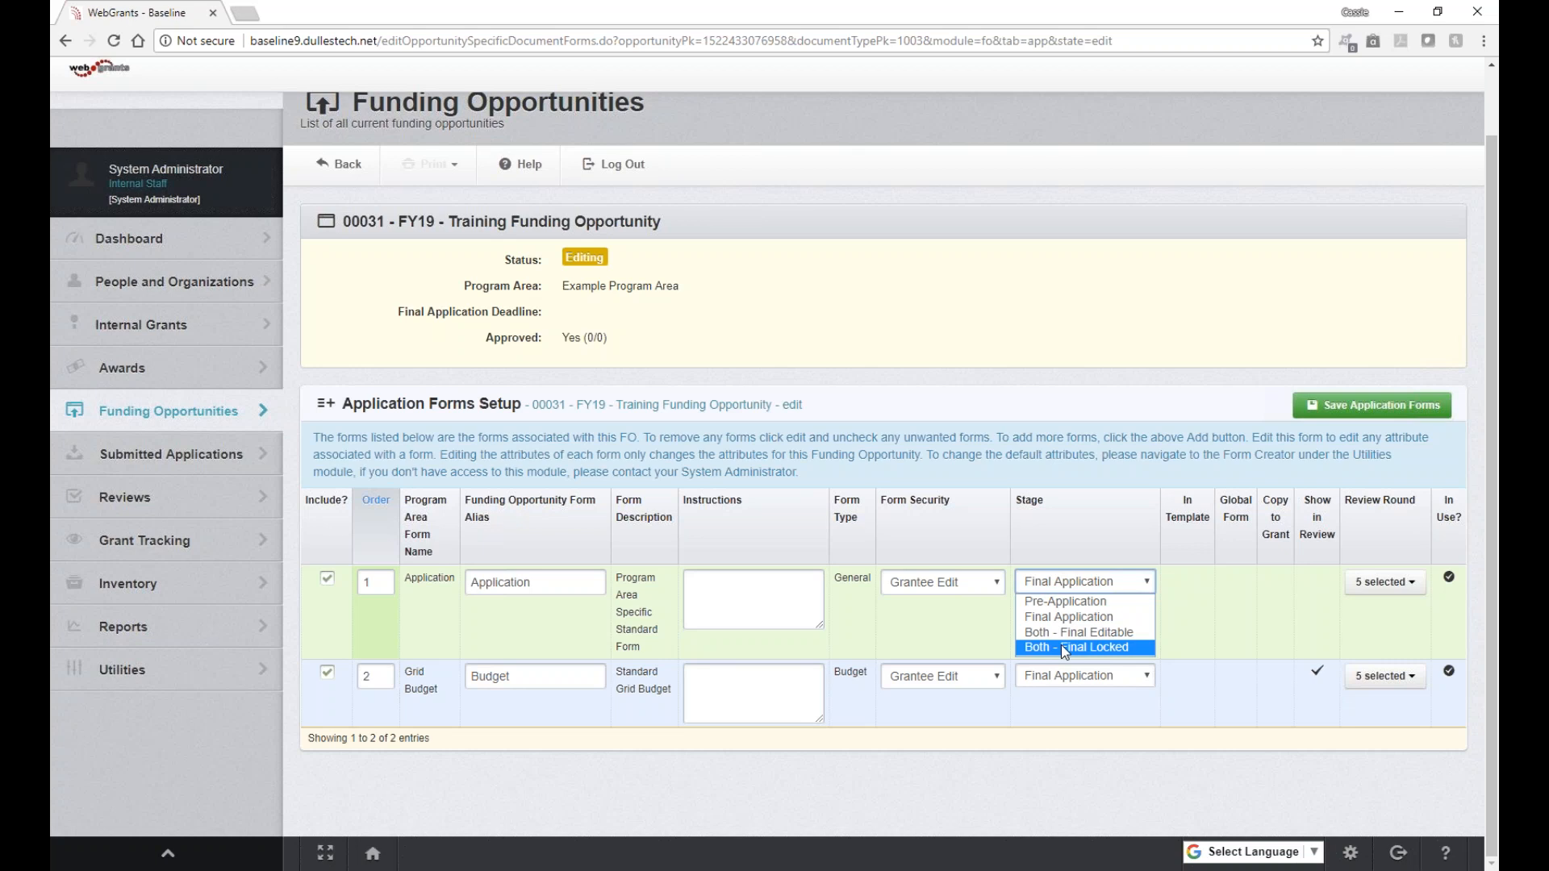
pyautogui.press('Up')
pyautogui.press('Up')
pyautogui.press('Up')
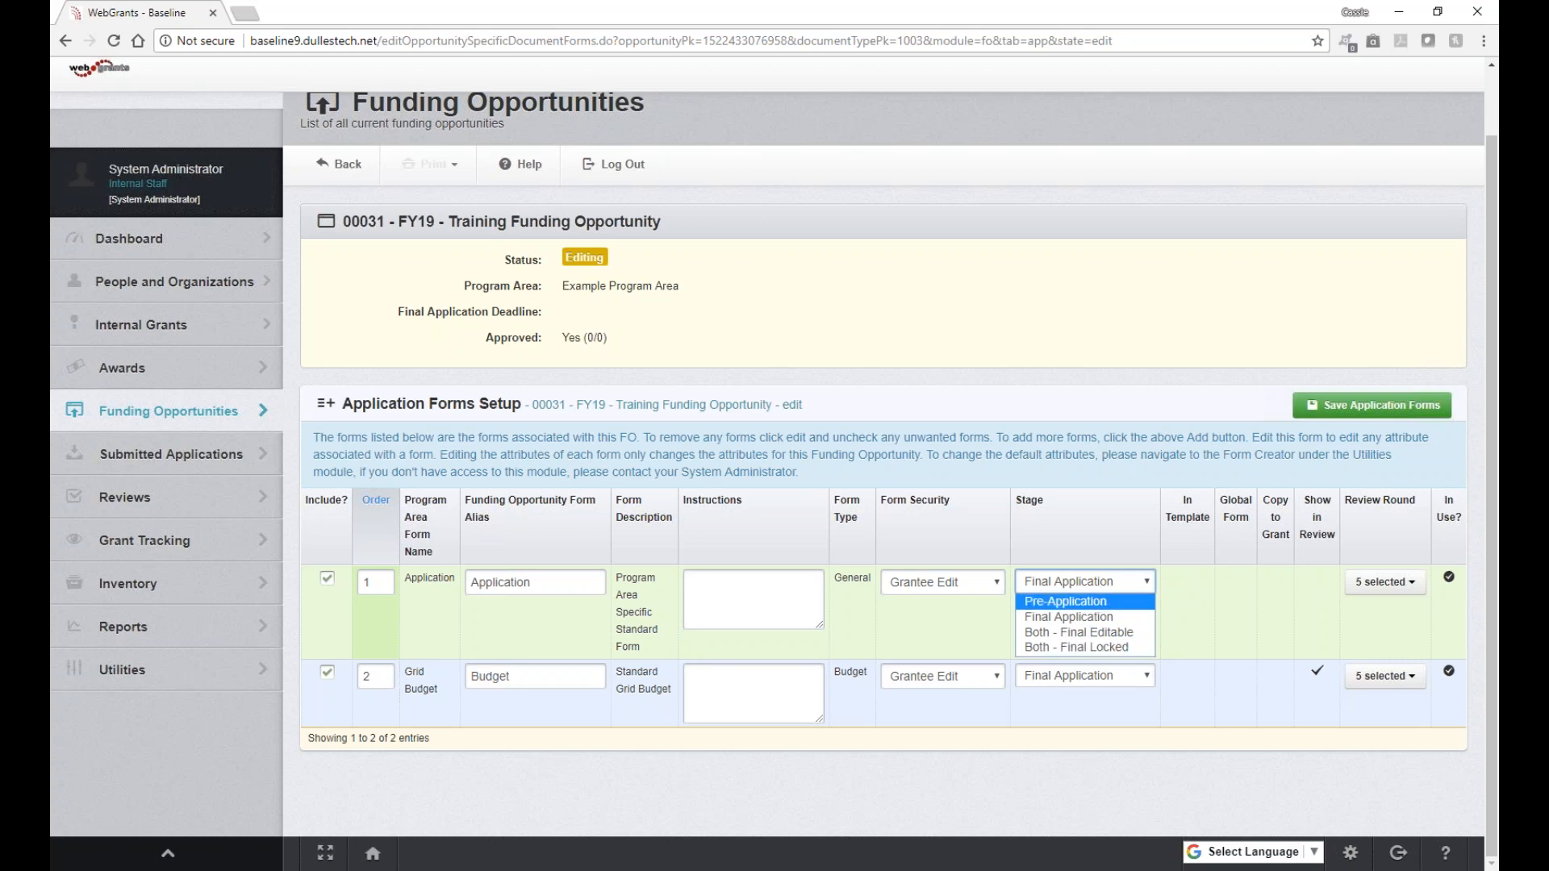
pyautogui.click(1194, 606)
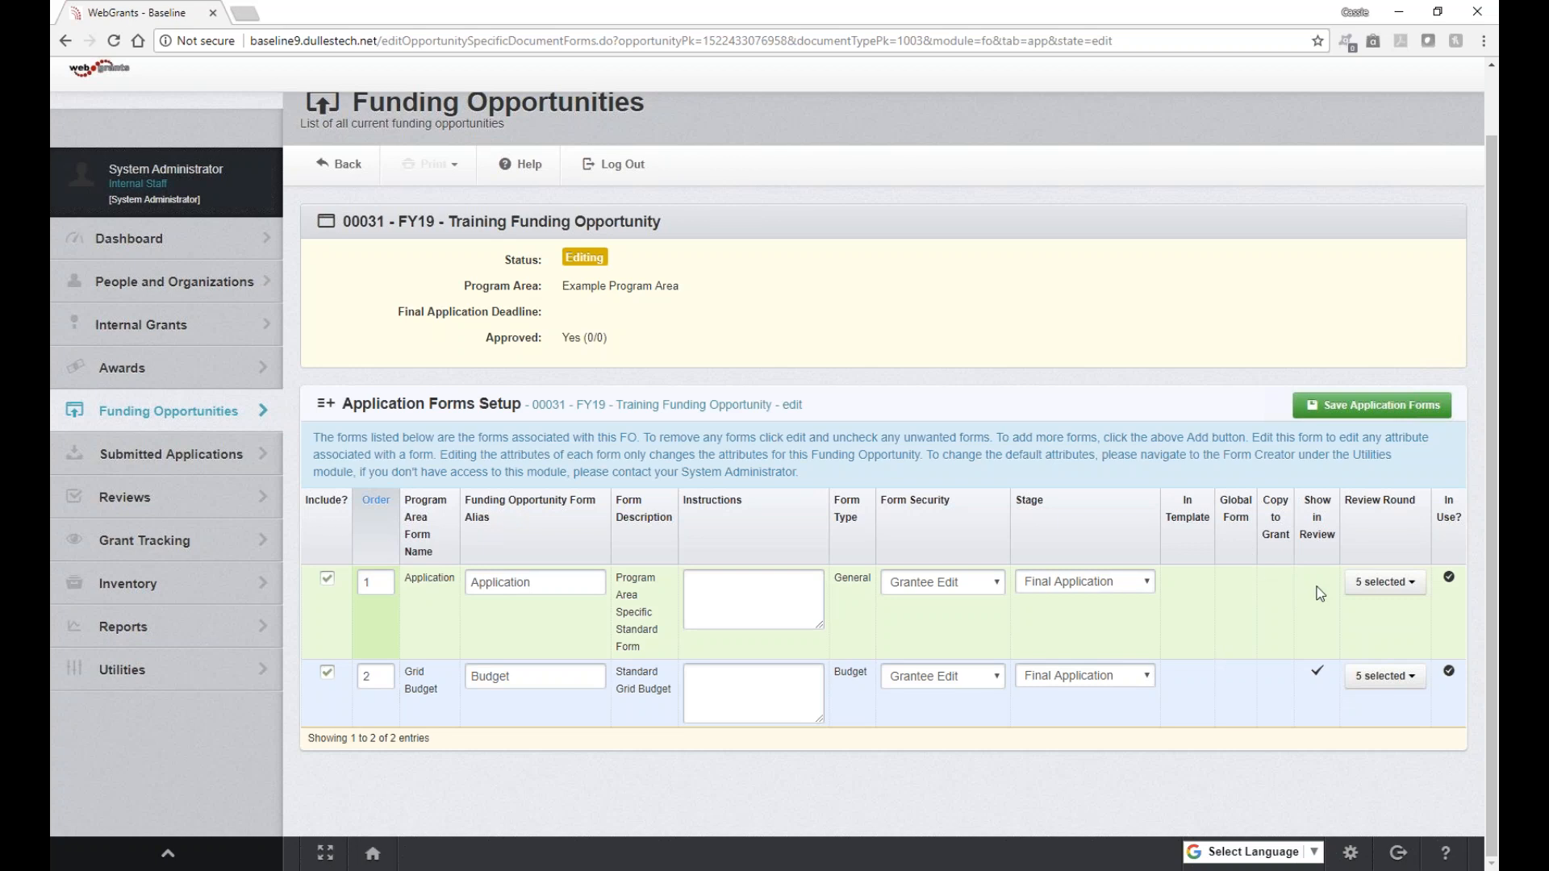
pyautogui.click(1388, 589)
pyautogui.click(1390, 594)
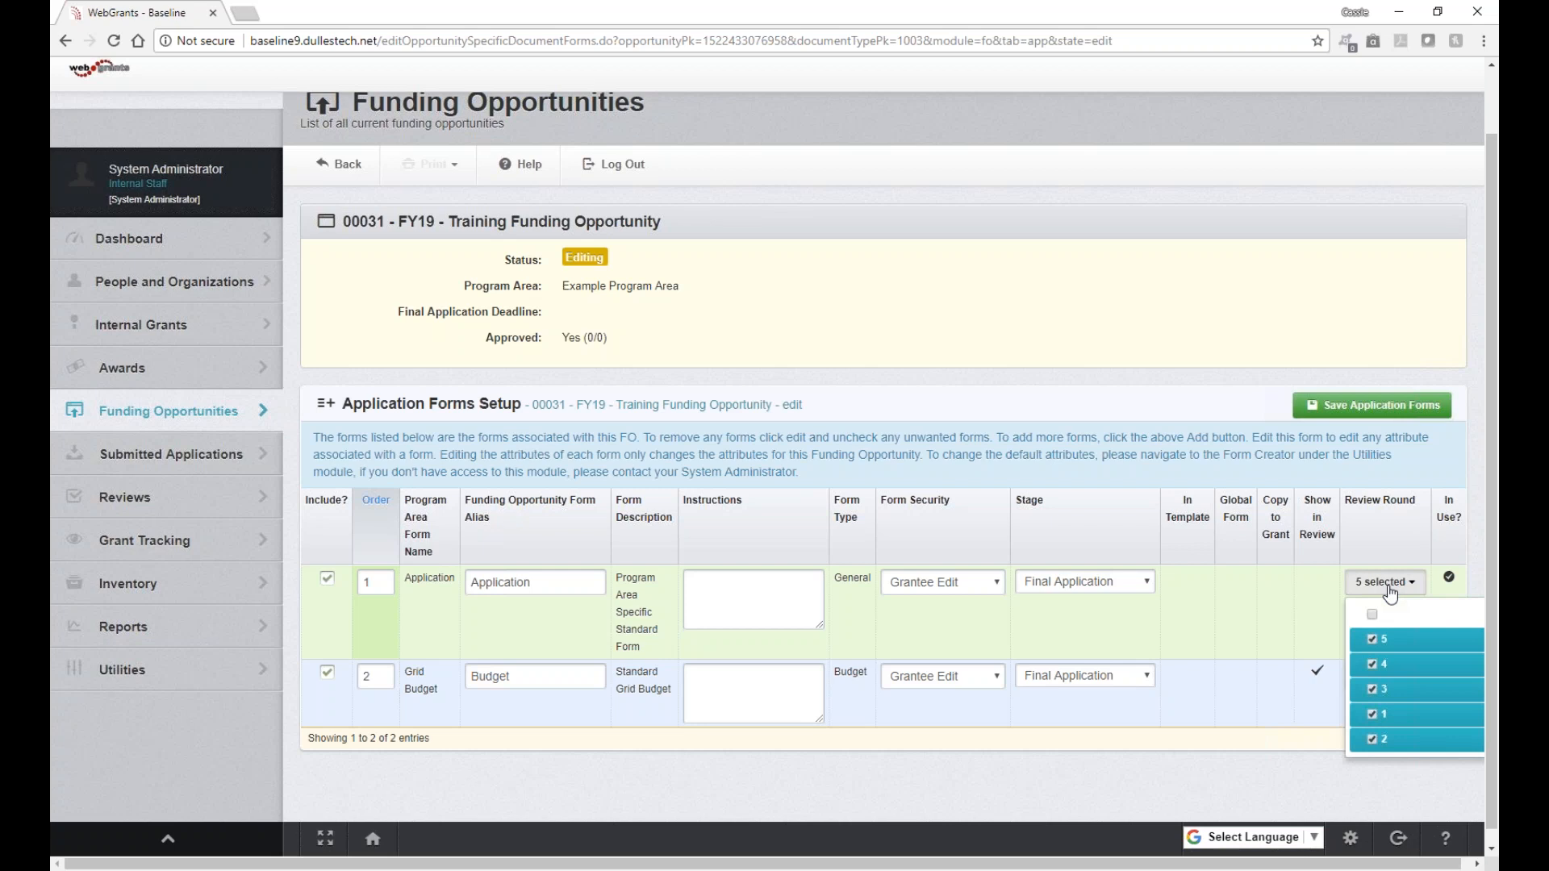
pyautogui.click(1389, 594)
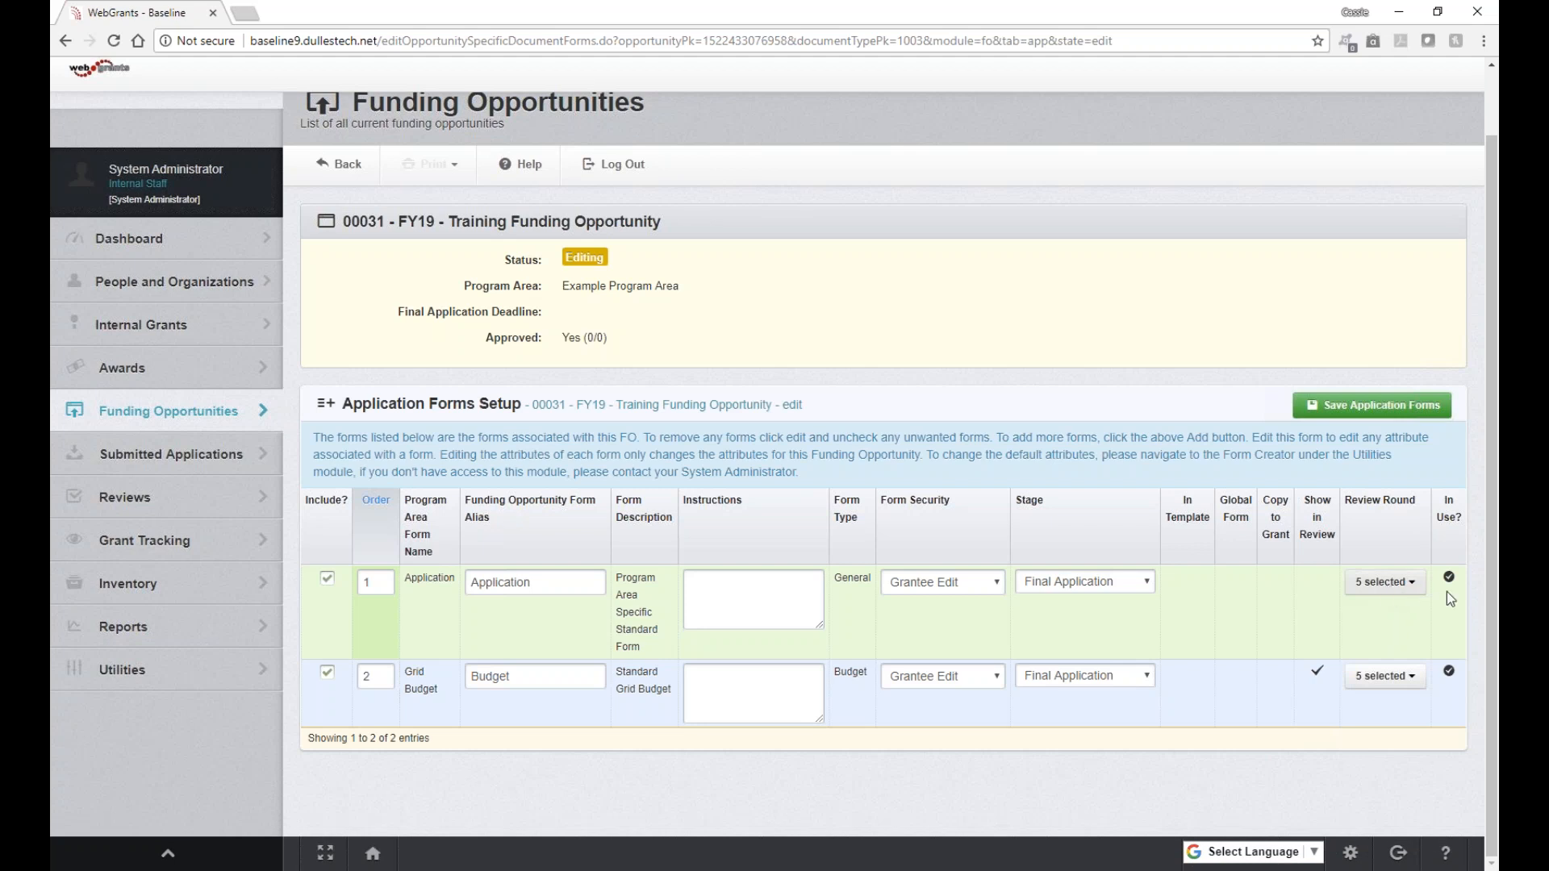
pyautogui.moveTo(1451, 587)
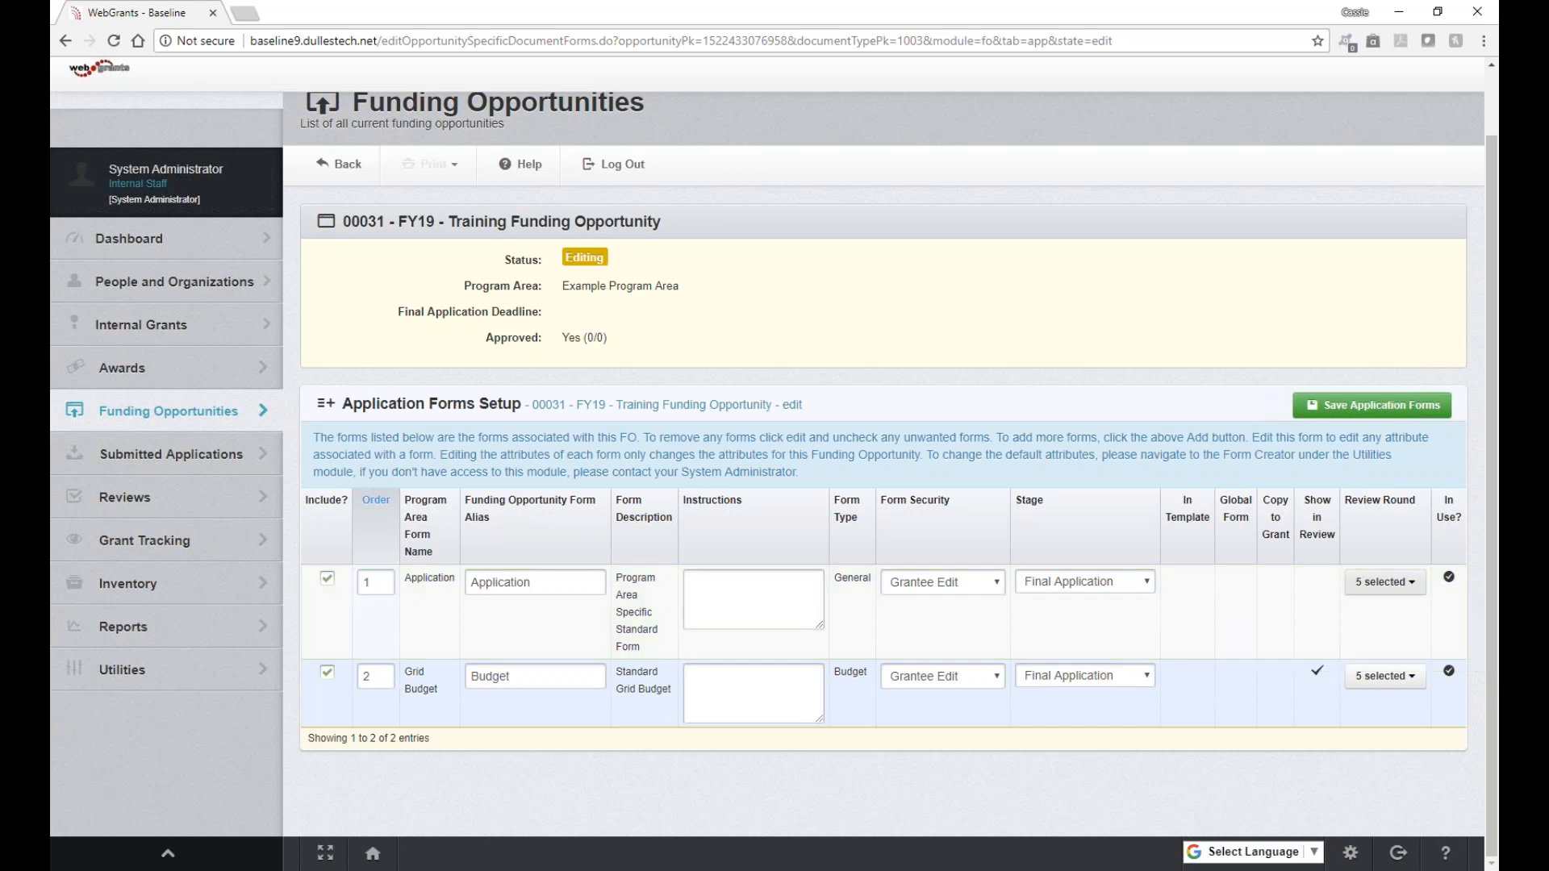
# Step: Save the application forms with the Budget alias and return to the Funding Opportunity components
pyautogui.click(1359, 413)
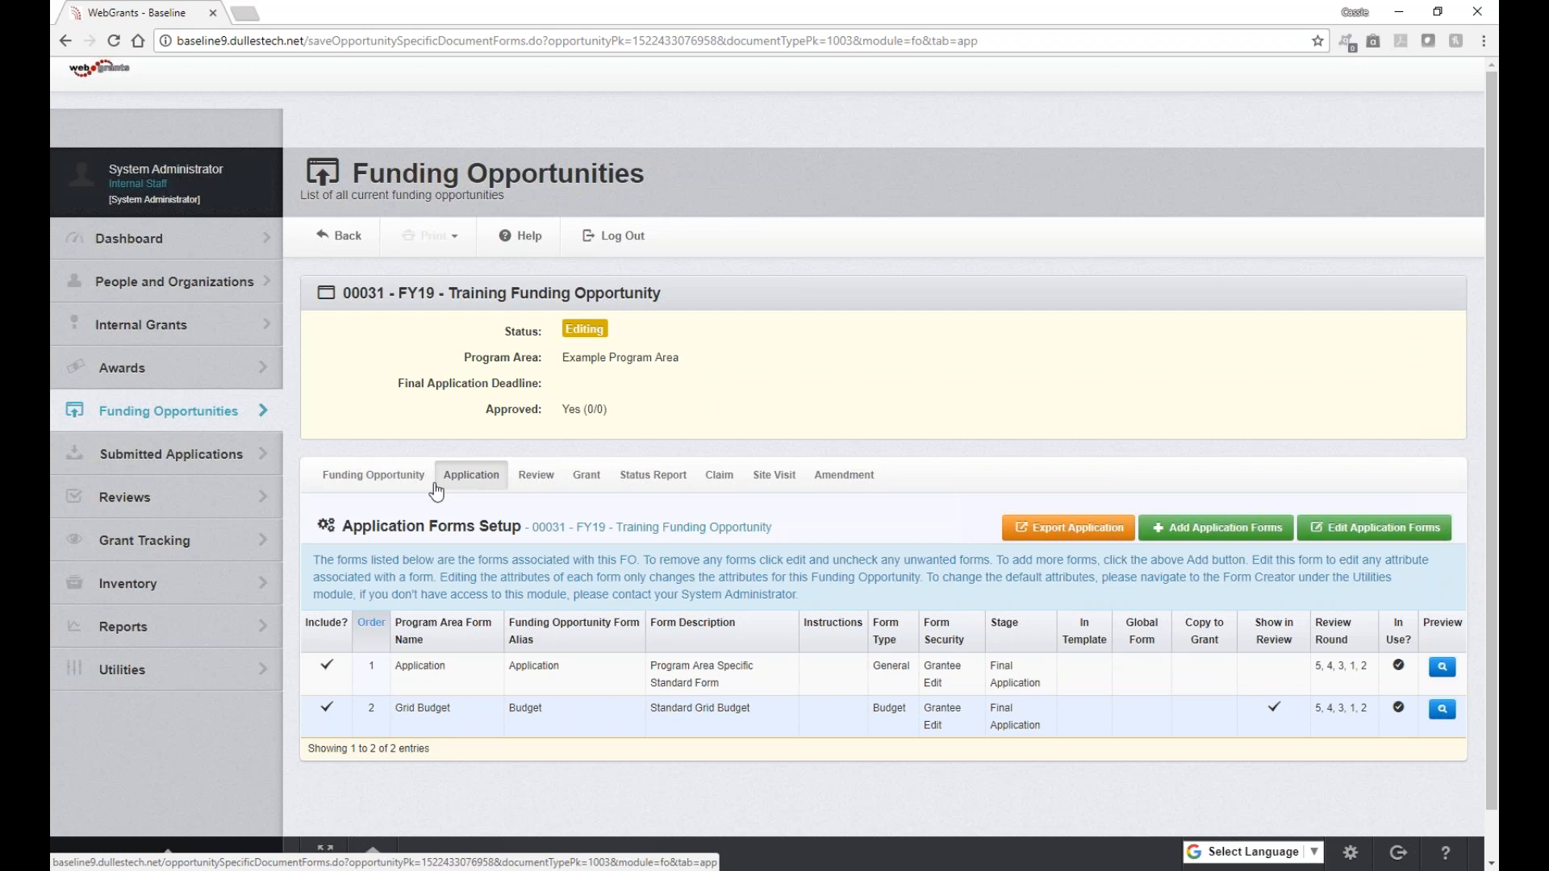
pyautogui.click(382, 485)
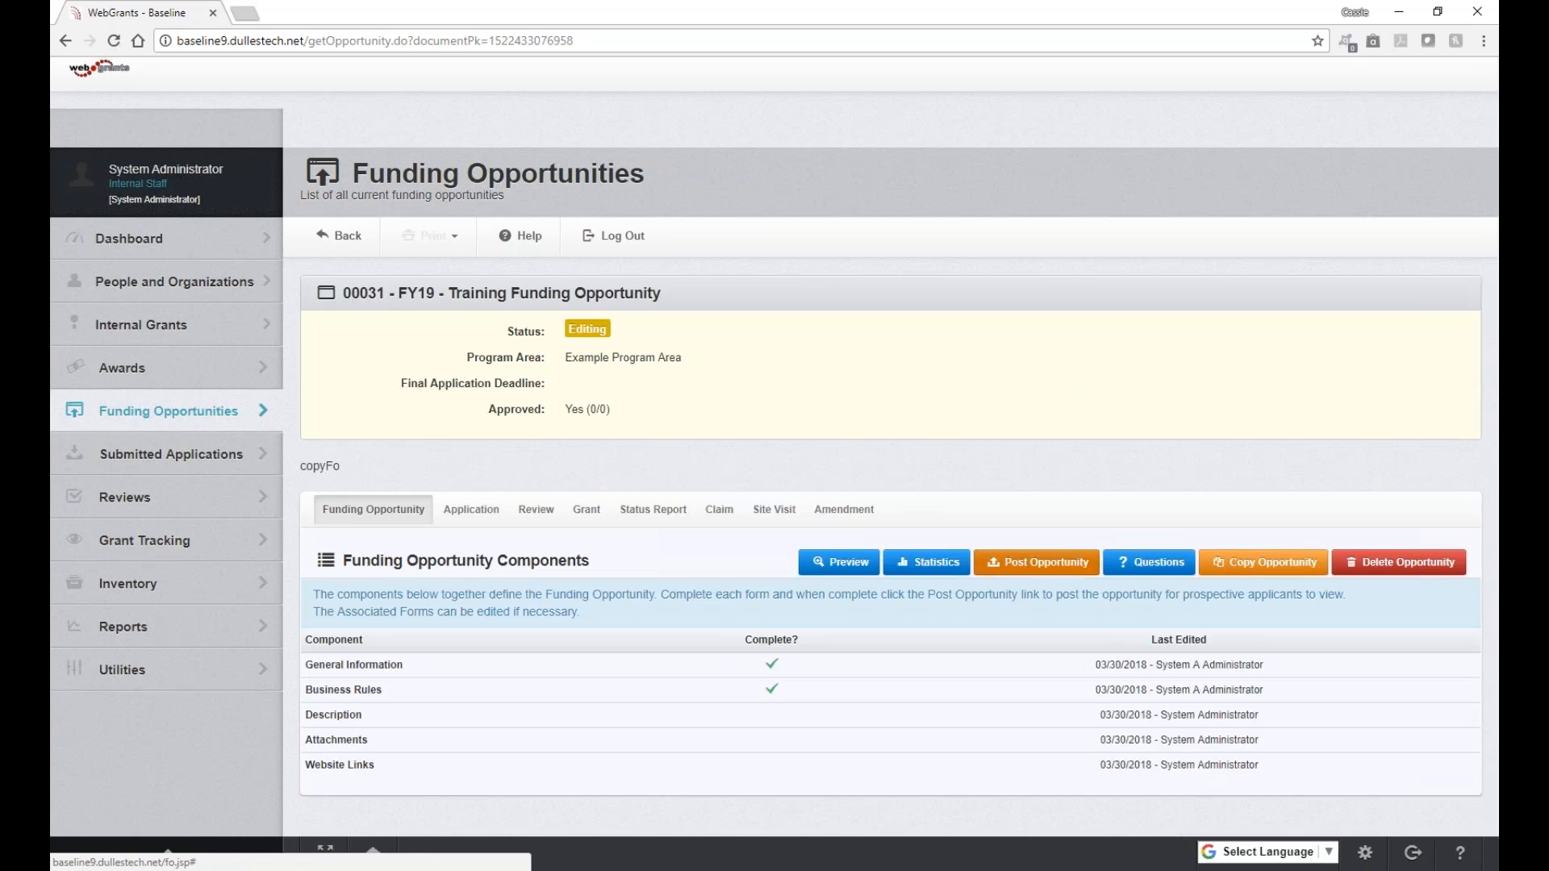
# Step: Post FY19 - Training Funding Opportunity to applicants, confirming the posting prompt
pyautogui.click(1037, 563)
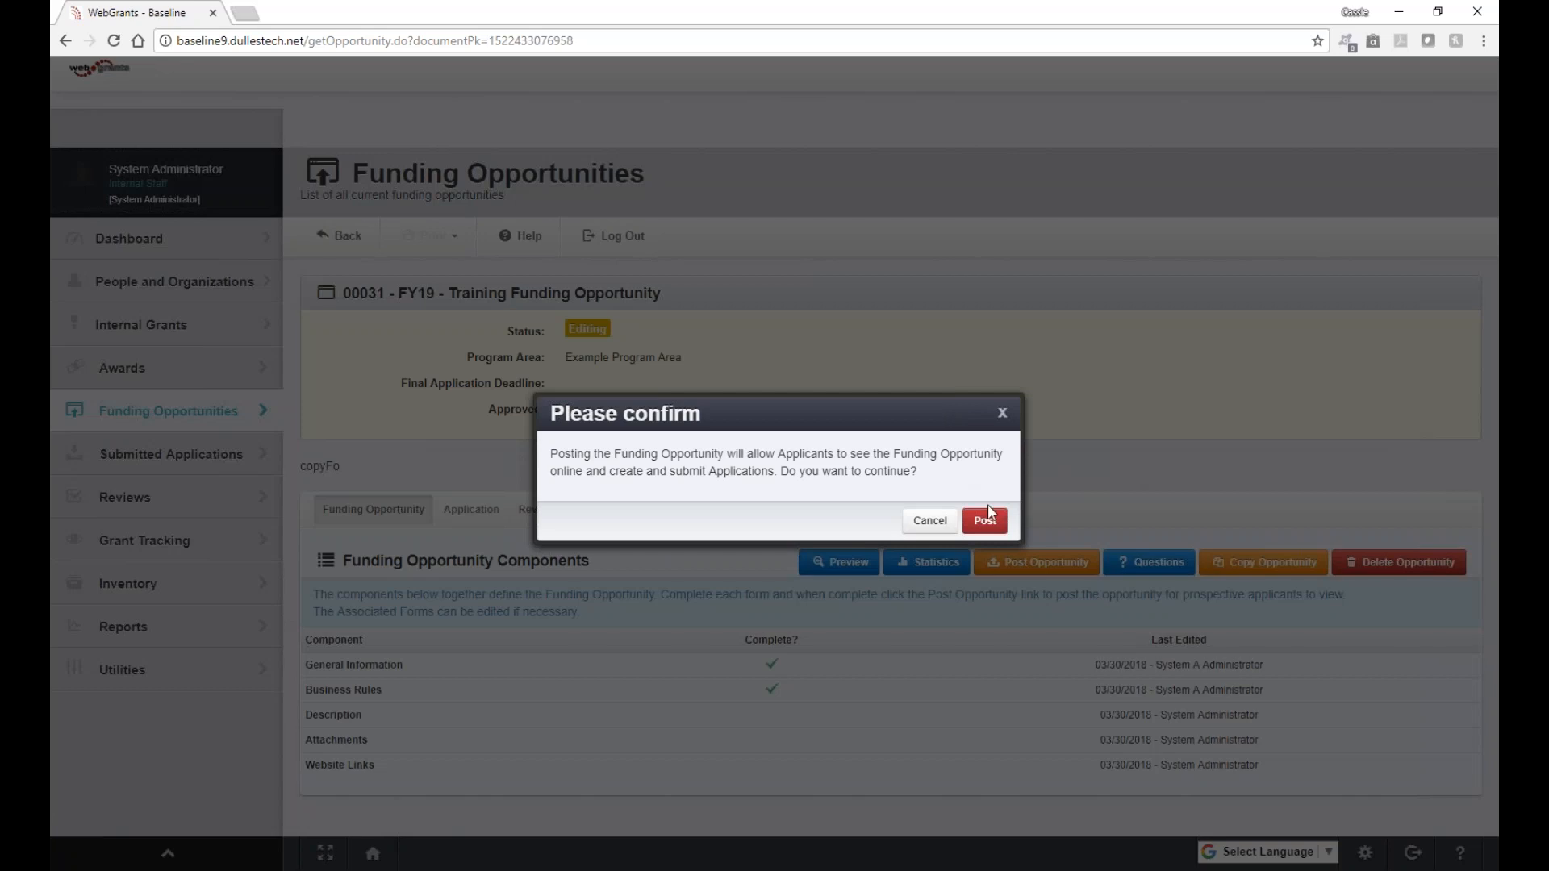
pyautogui.click(991, 526)
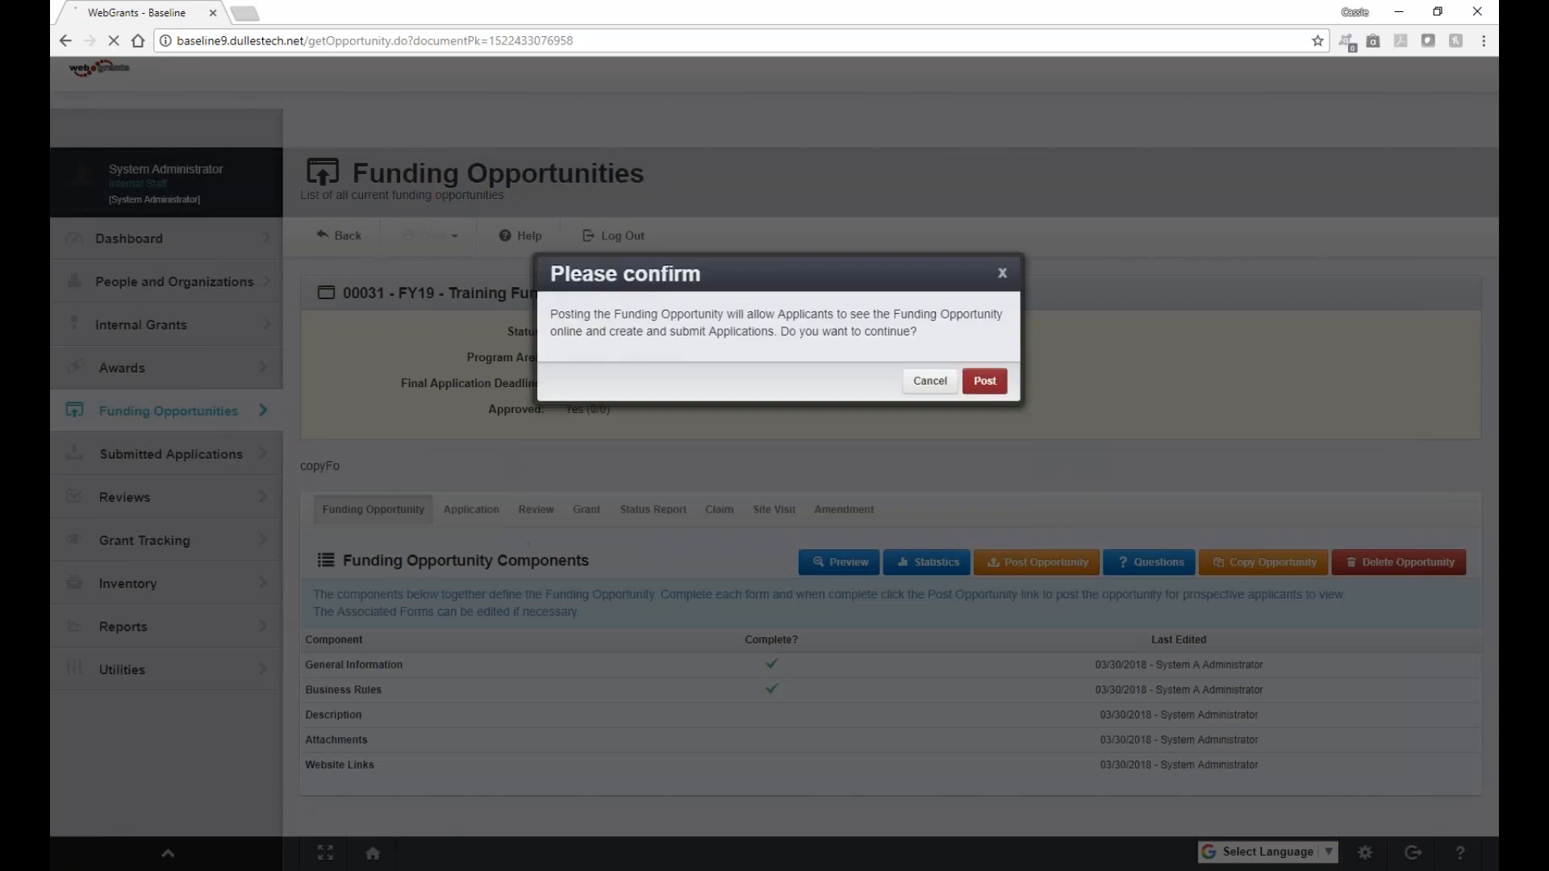